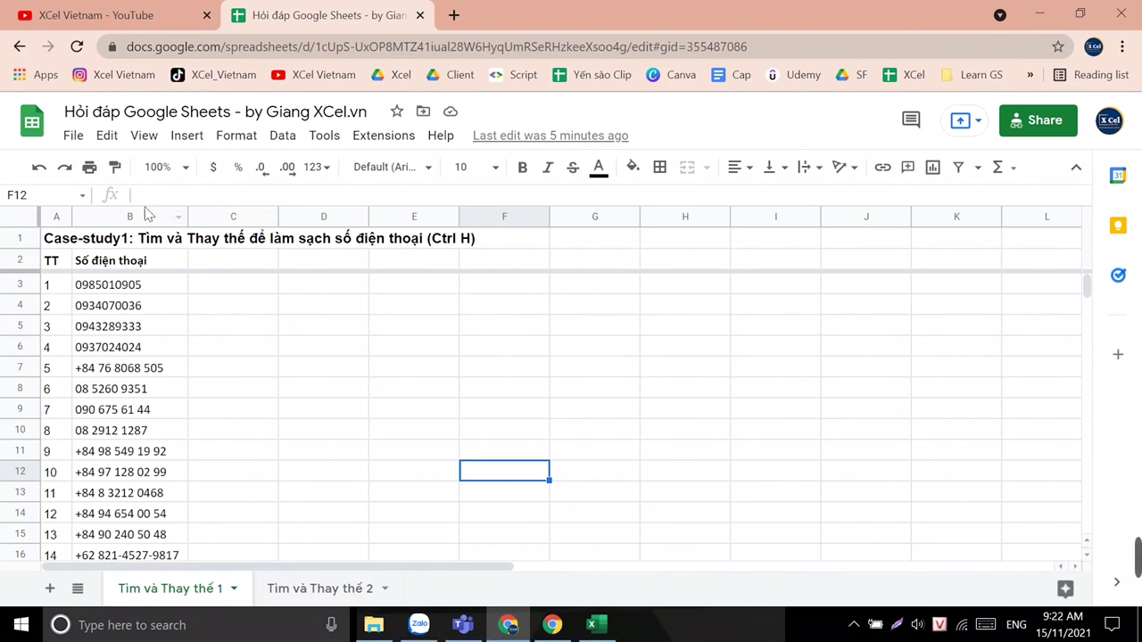
left_click(75, 137)
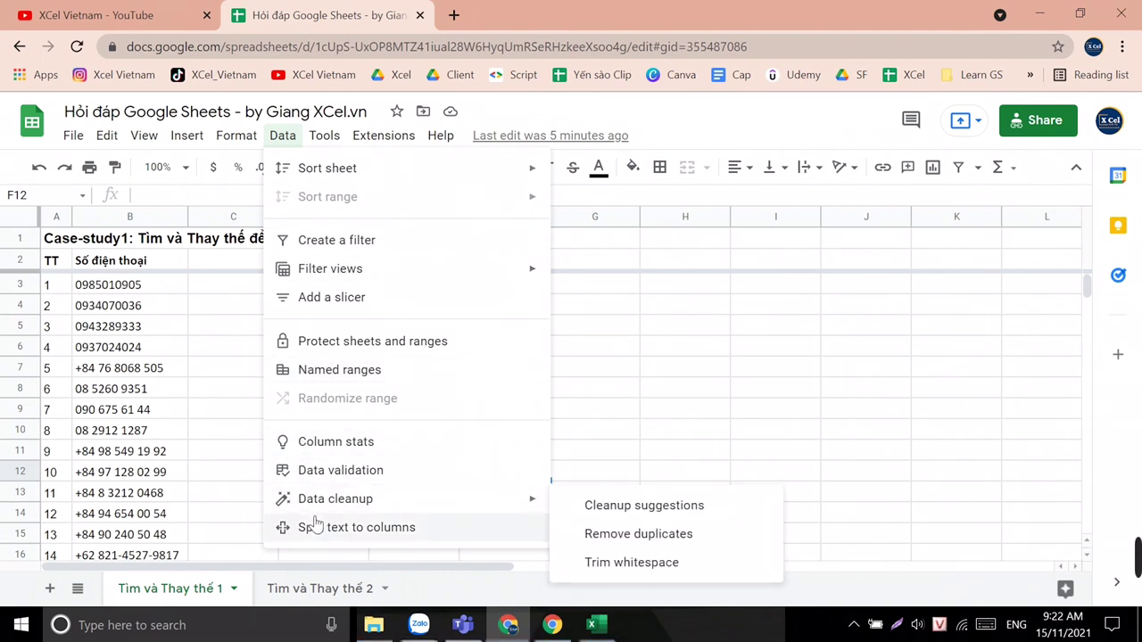
mouse_move(326, 137)
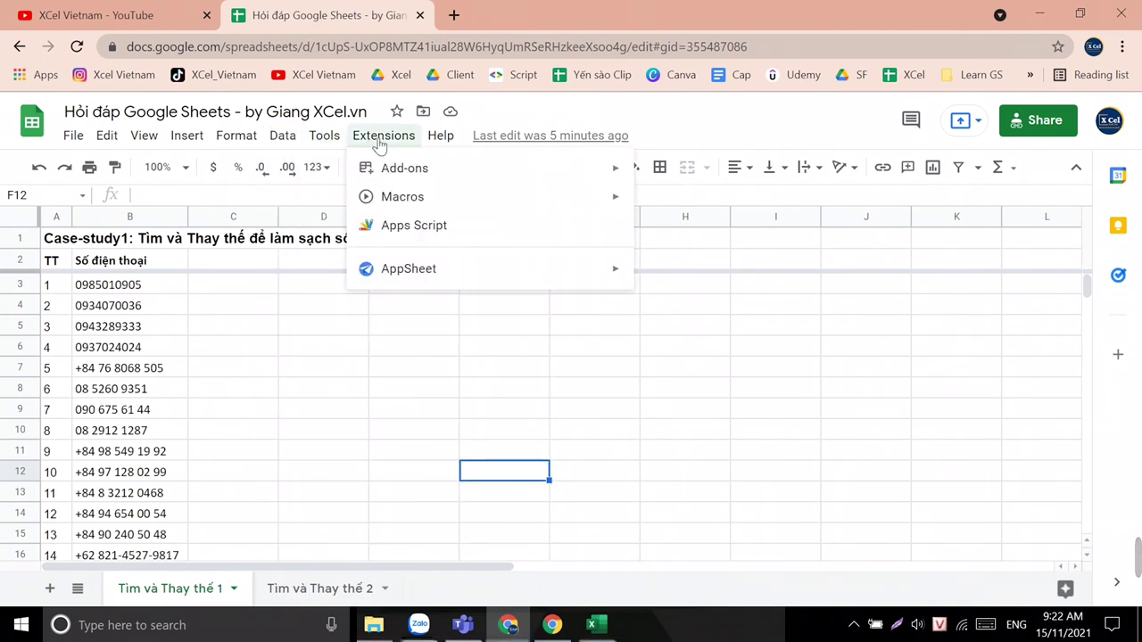
mouse_move(271, 148)
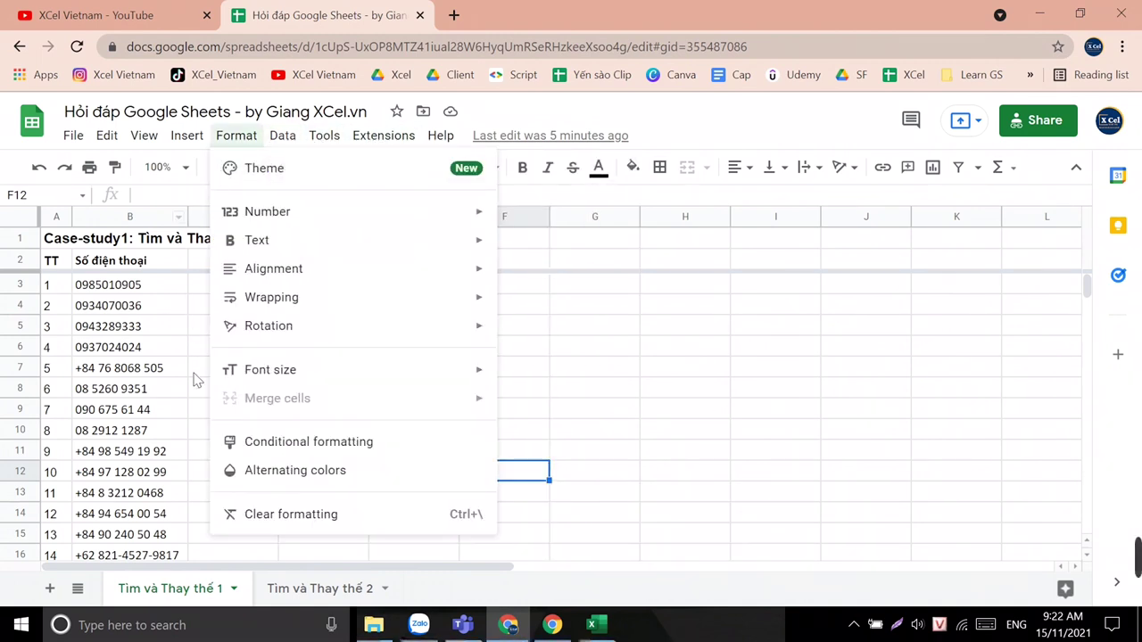
Step: Examine the entries in the "Số điện thoại" column through the last row for inconsistent prefixes, spaces and separators
left_click(152, 394)
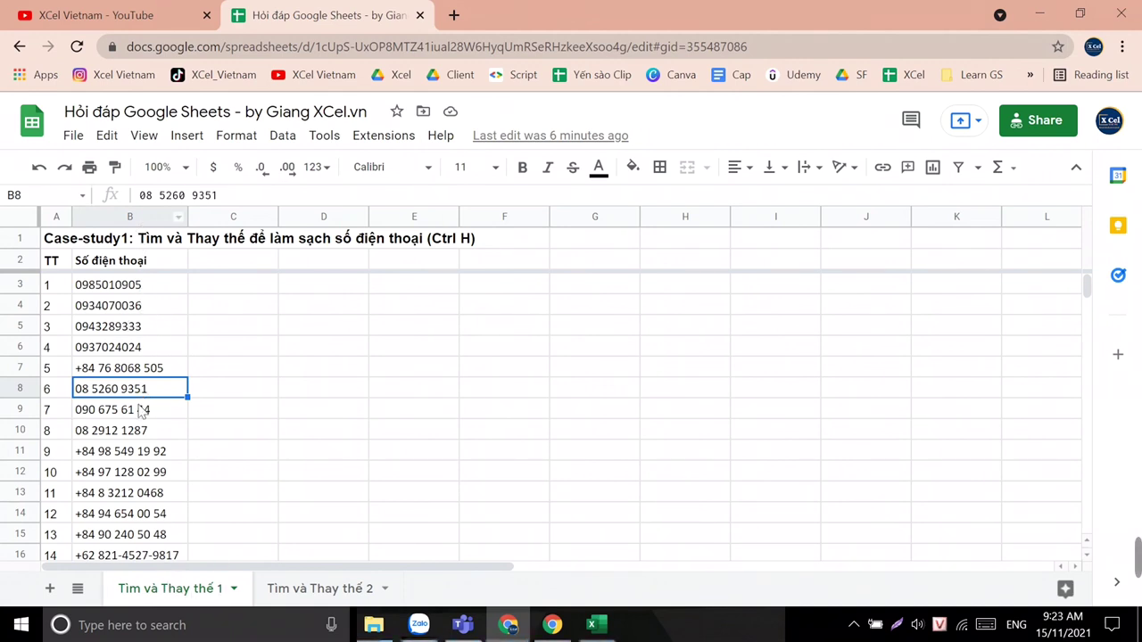
left_click(135, 434)
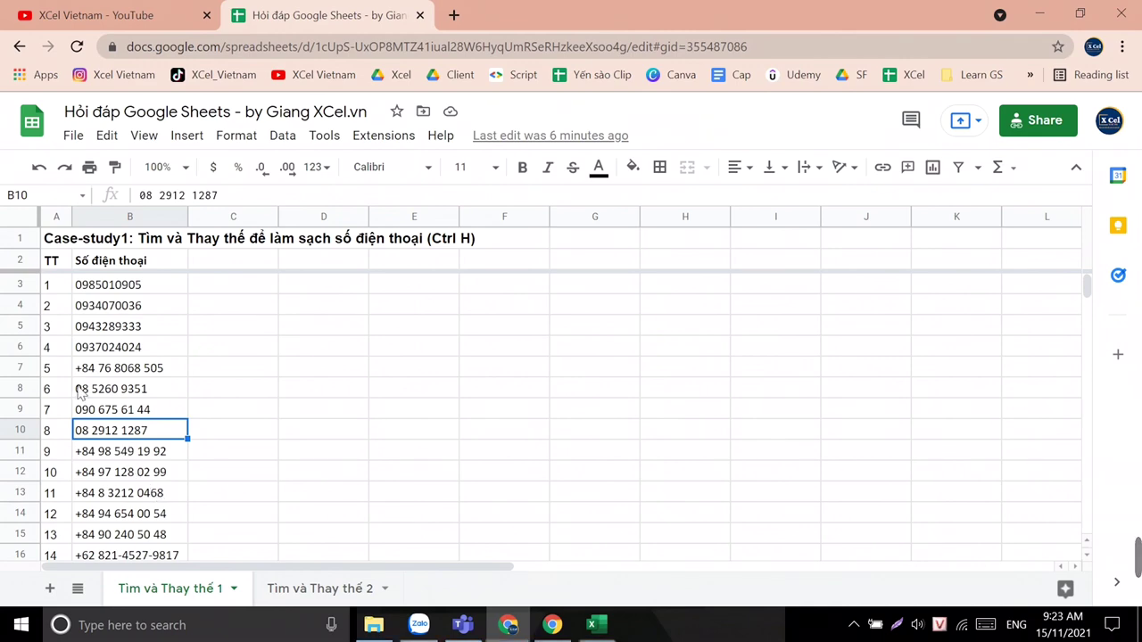
scroll(131, 491, "down", 5)
scroll(130, 501, "down", 15)
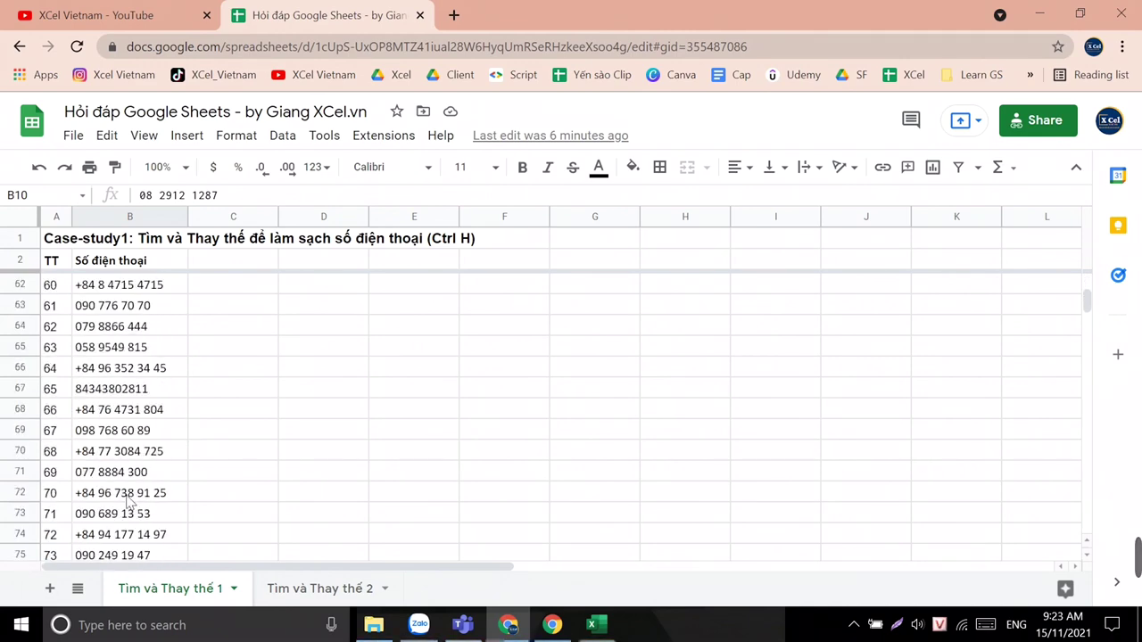
scroll(129, 502, "down", 10)
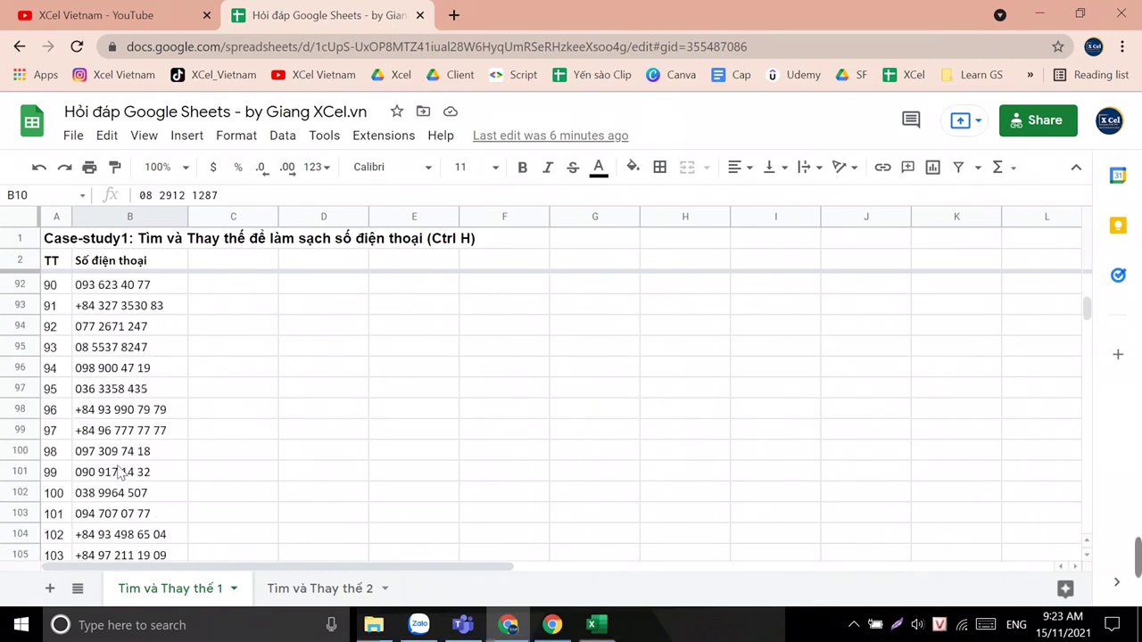
scroll(121, 473, "down", 7)
scroll(130, 464, "up", 2)
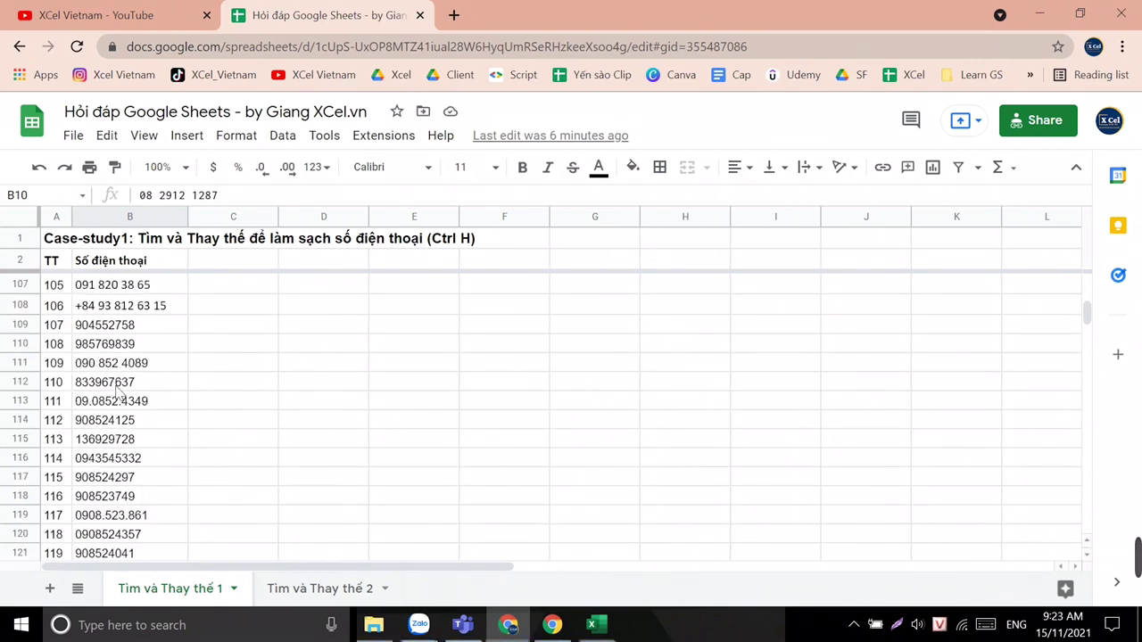
scroll(118, 397, "down", 4)
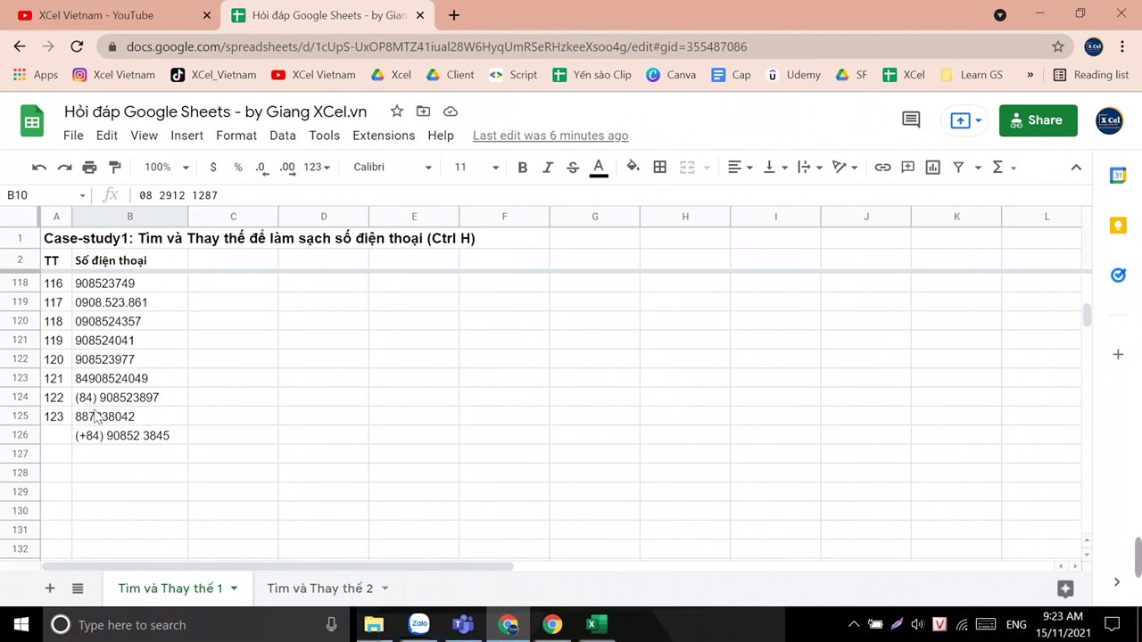
scroll(125, 437, "up", 3)
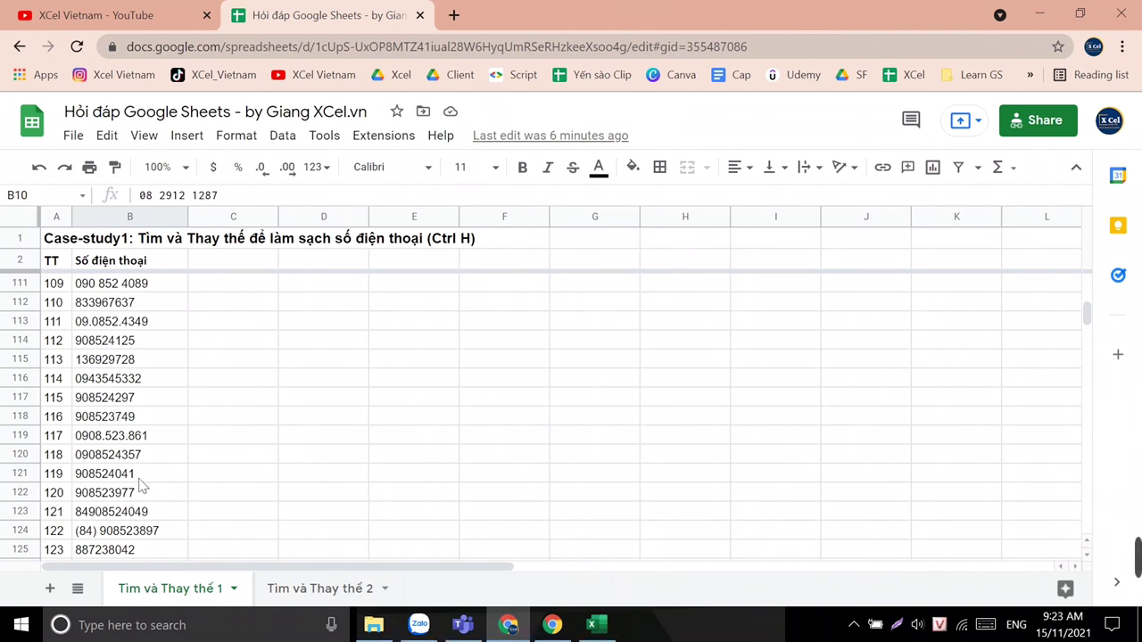
scroll(140, 484, "up", 3)
scroll(140, 484, "up", 15)
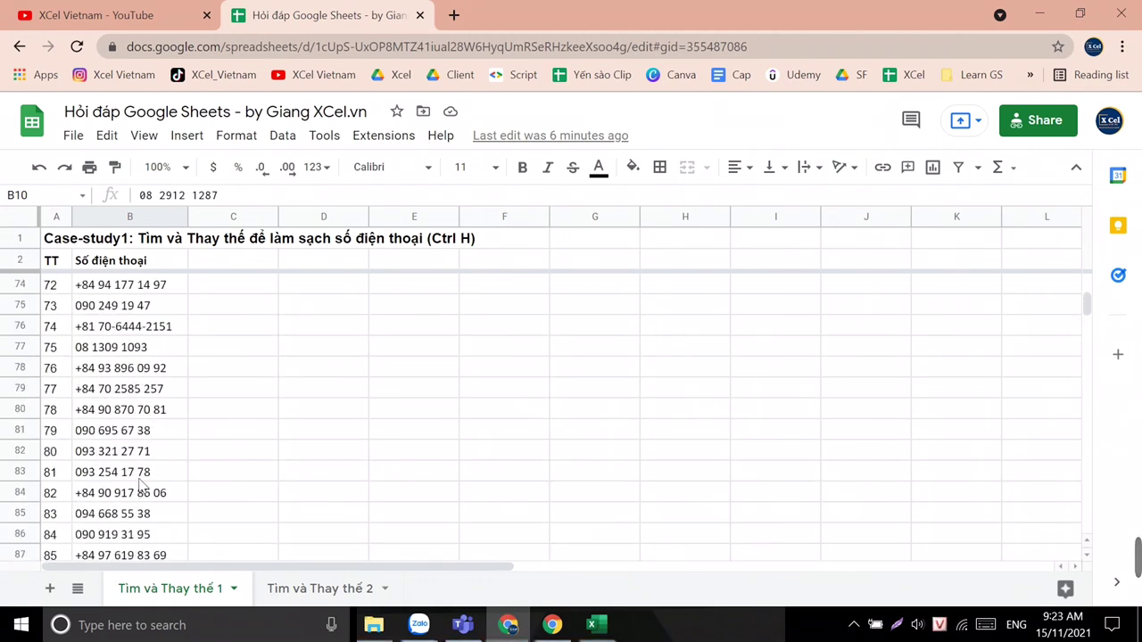
scroll(140, 485, "up", 18)
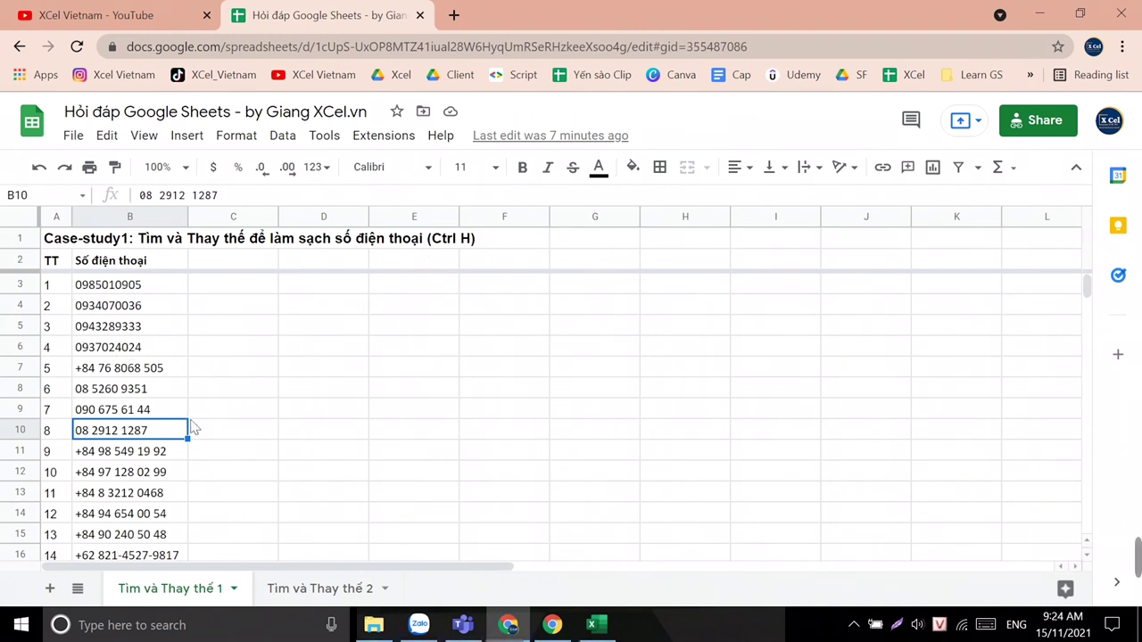
left_click(136, 218)
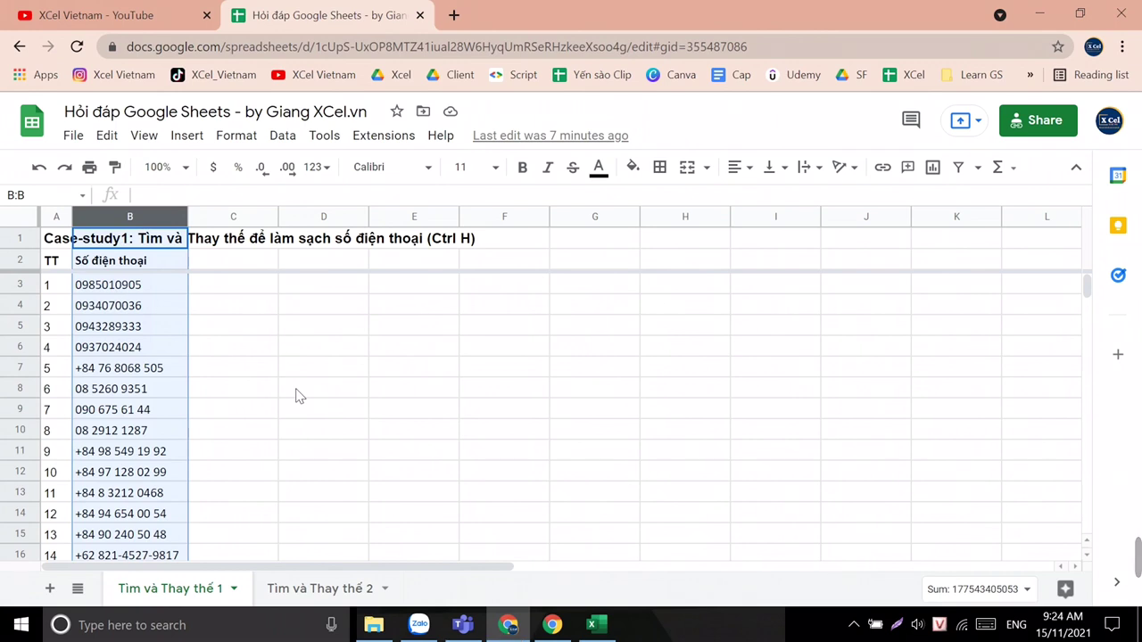
key("ctrl+h")
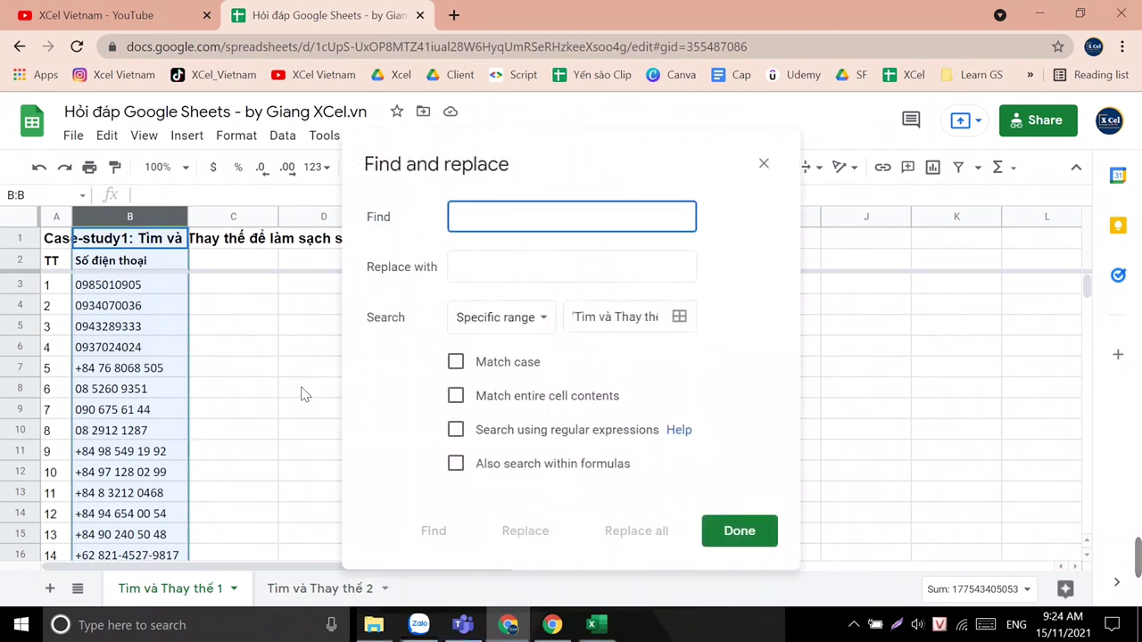
left_click(764, 163)
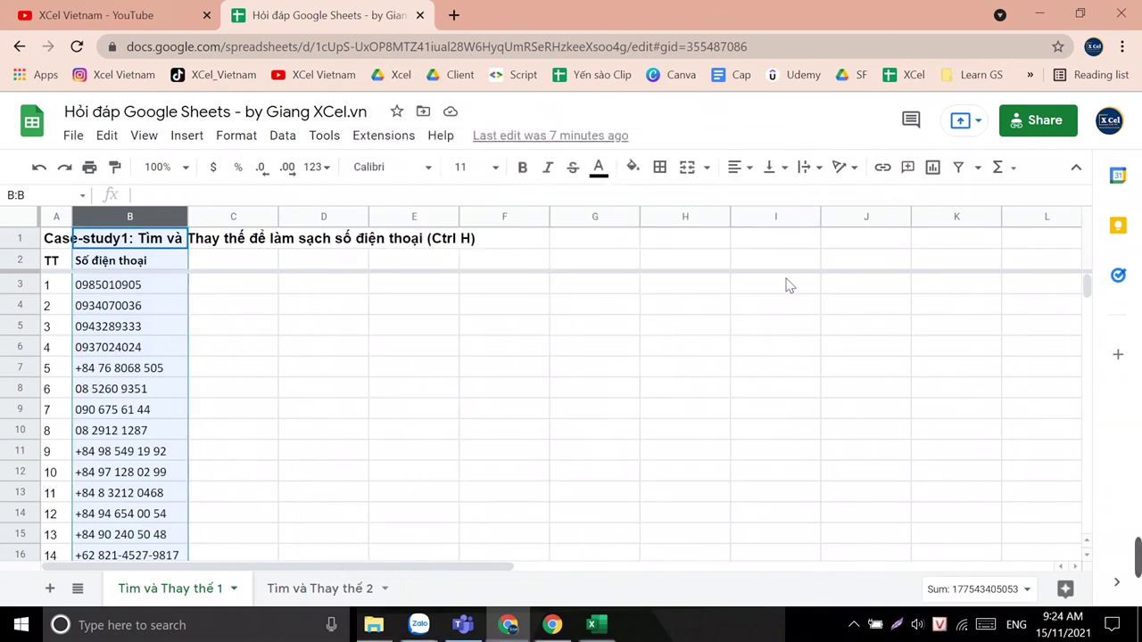
Step: Search the sheet for the "+" character and close the search
key("ctrl+f")
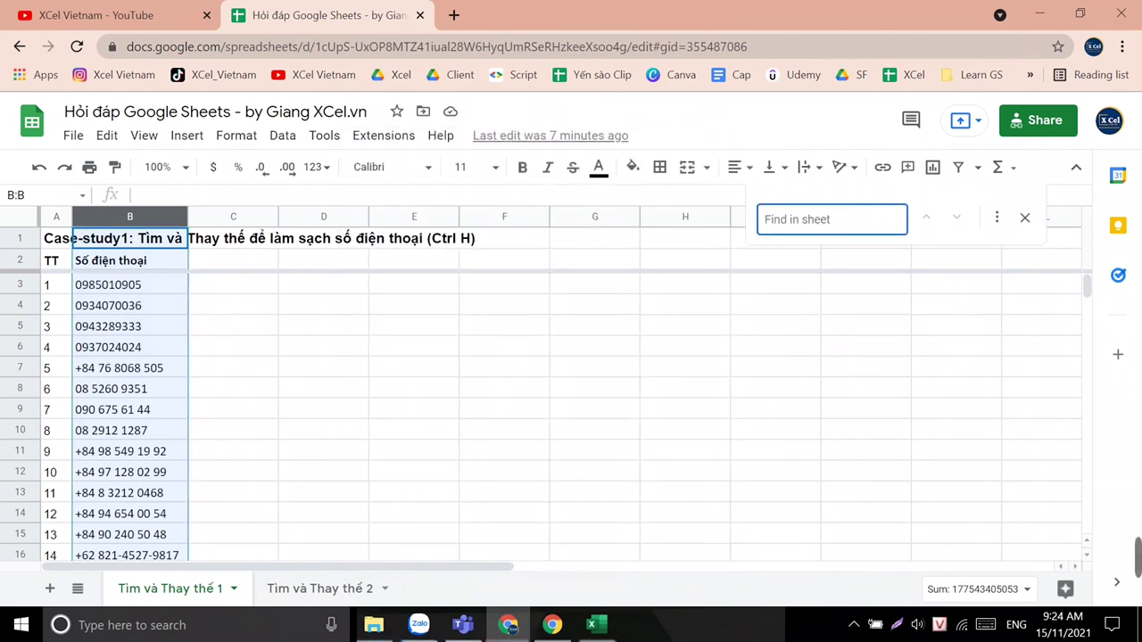
type("+")
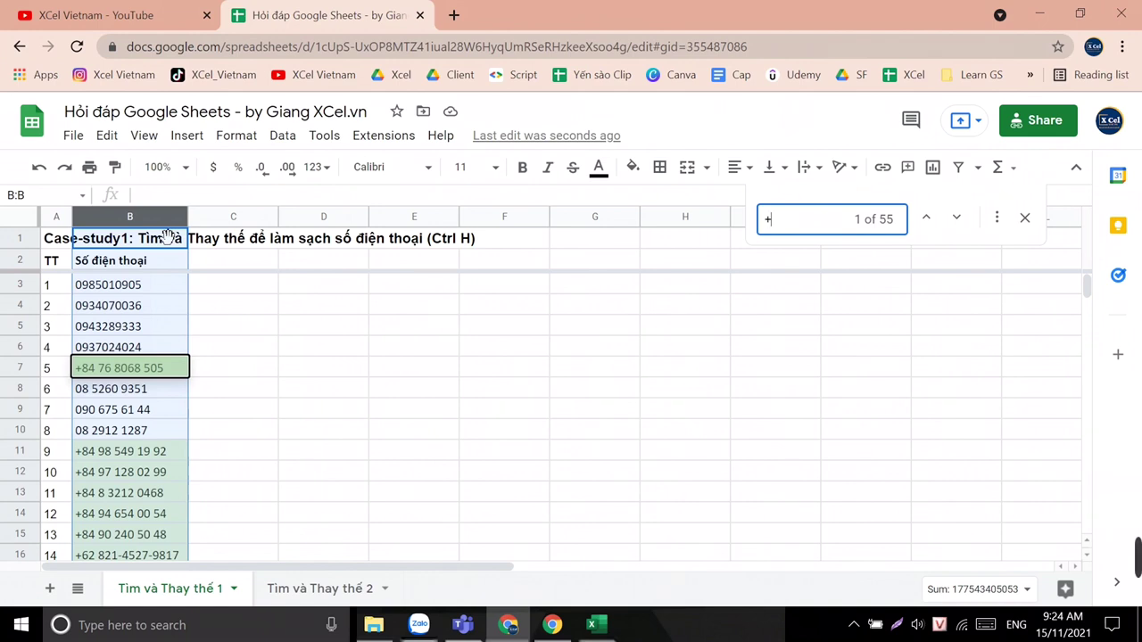
left_click(1024, 220)
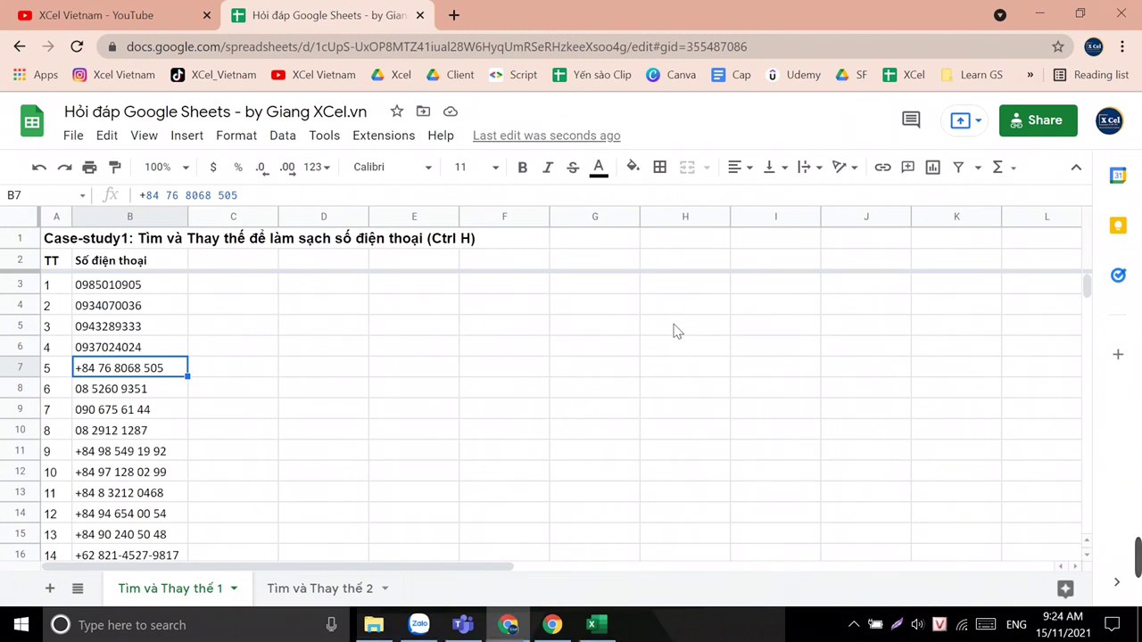
Step: Set up a find and replace that looks for "." and replaces it with nothing
key("ctrl+h")
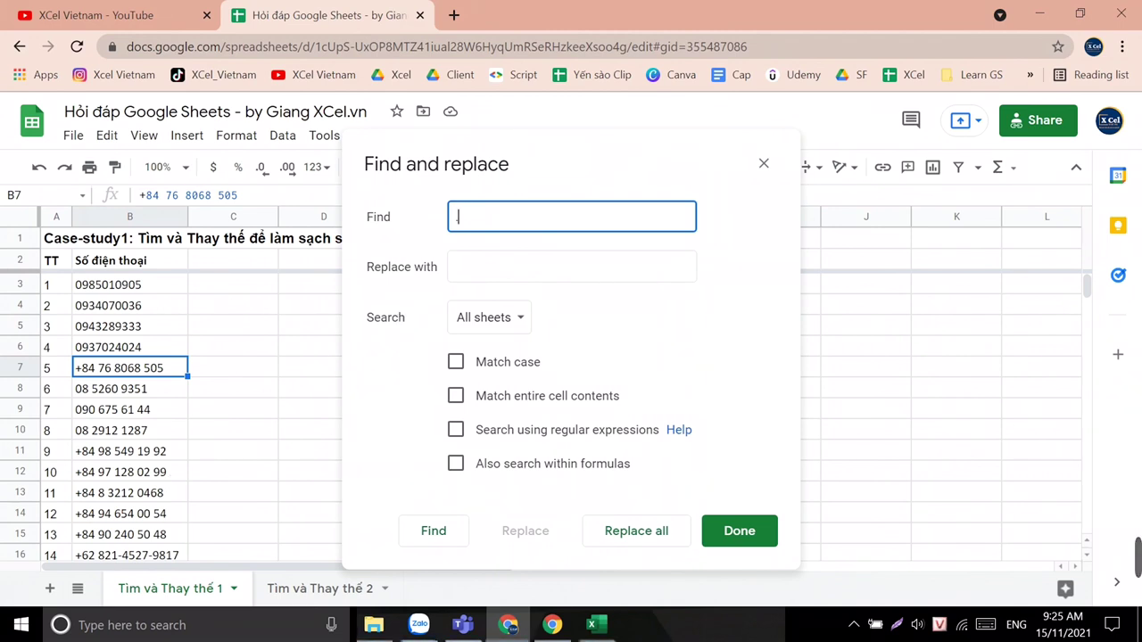
key("Tab")
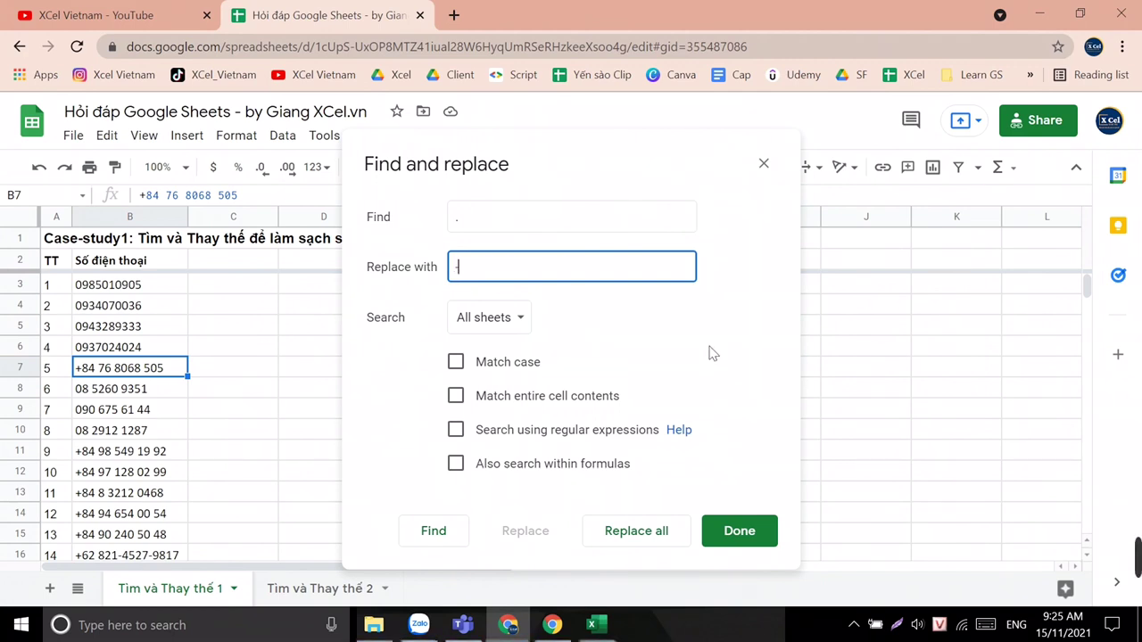
type("-")
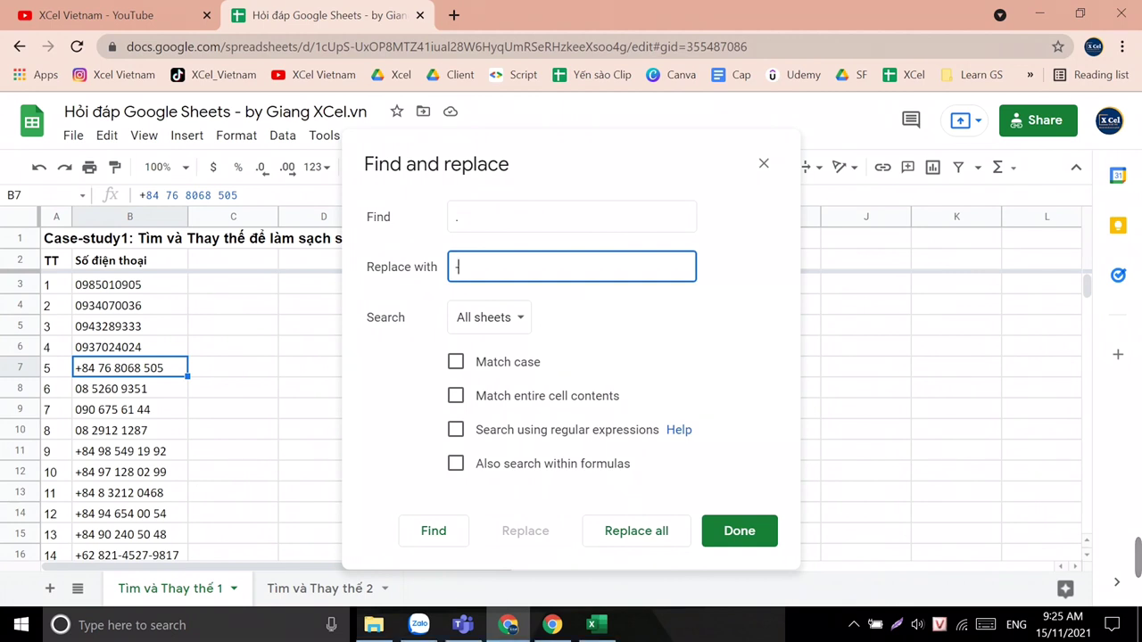
key("ctrl+a")
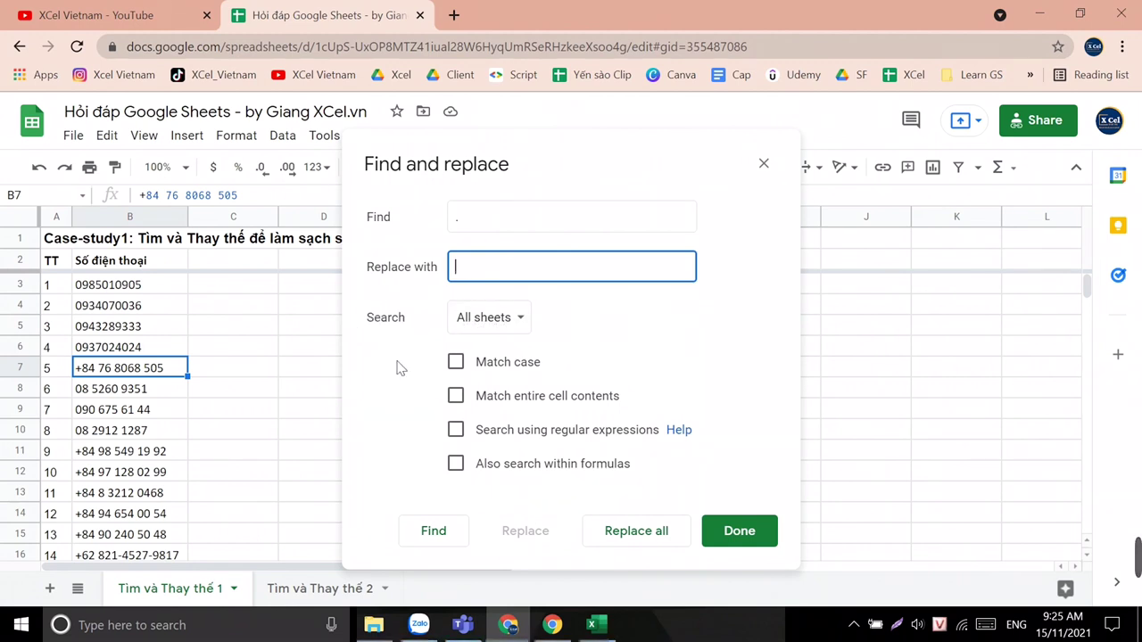
Step: Limit the find and replace search scope to a specific range
left_click(526, 321)
left_click(522, 347)
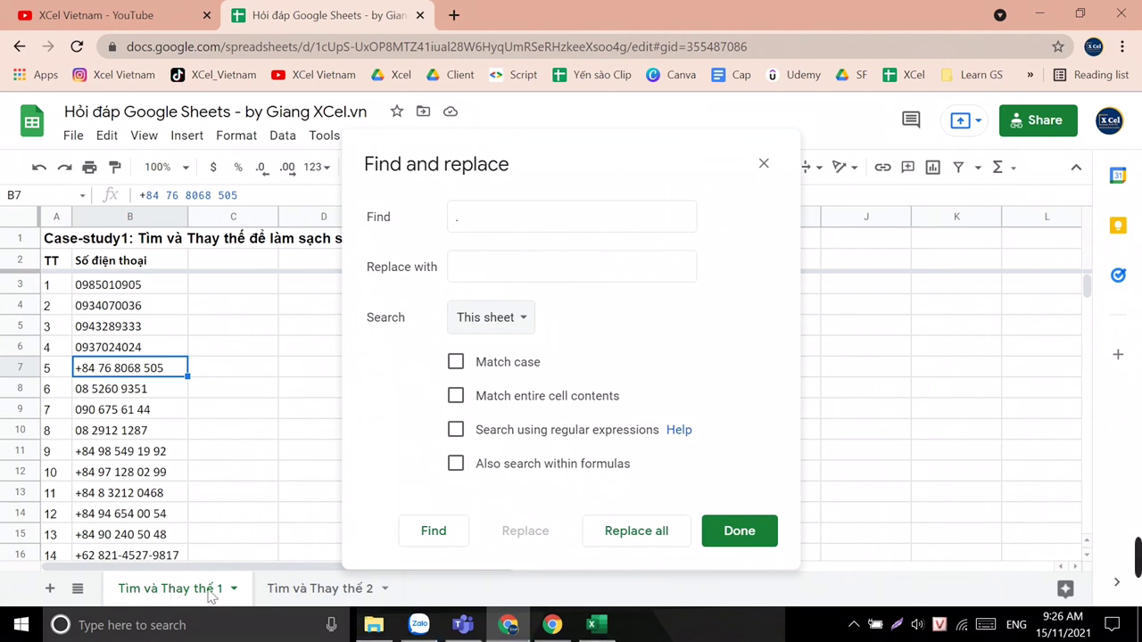
left_click(521, 323)
left_click(507, 351)
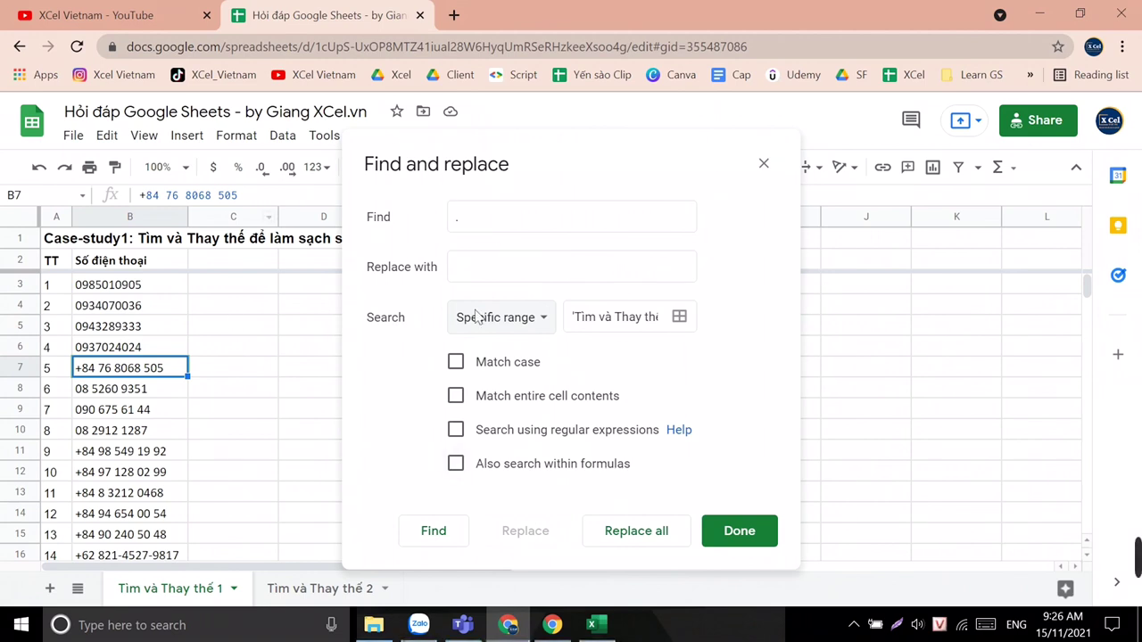
Step: Set the search range to 'Tìm và Thay thế 1'!B3:B so that it covers the phone number column from row 3
left_click(614, 318)
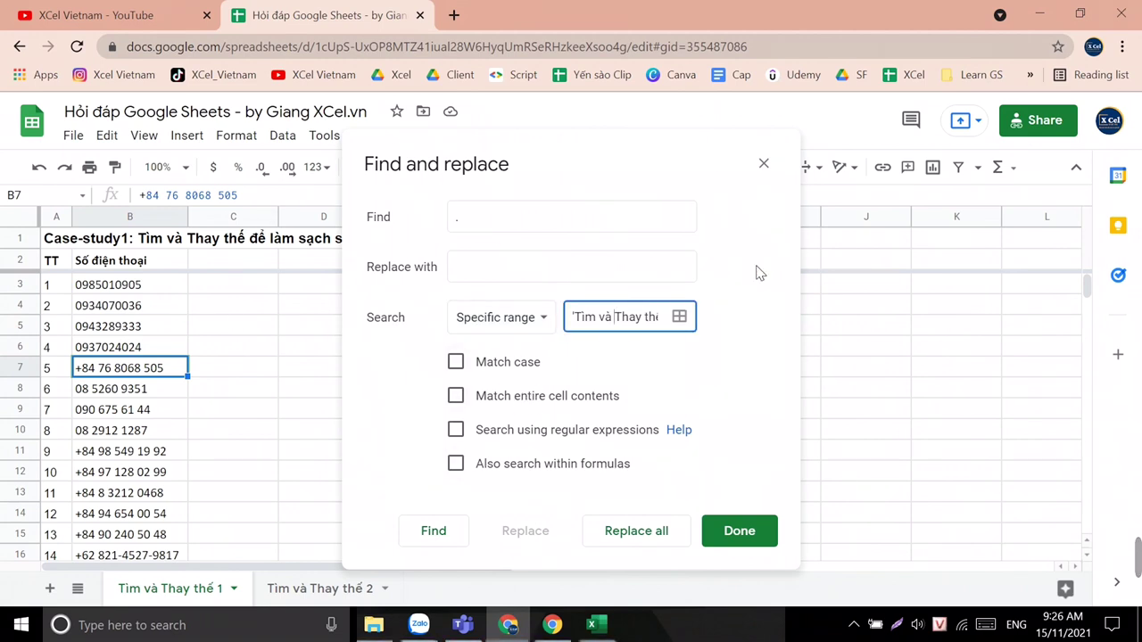
key("End")
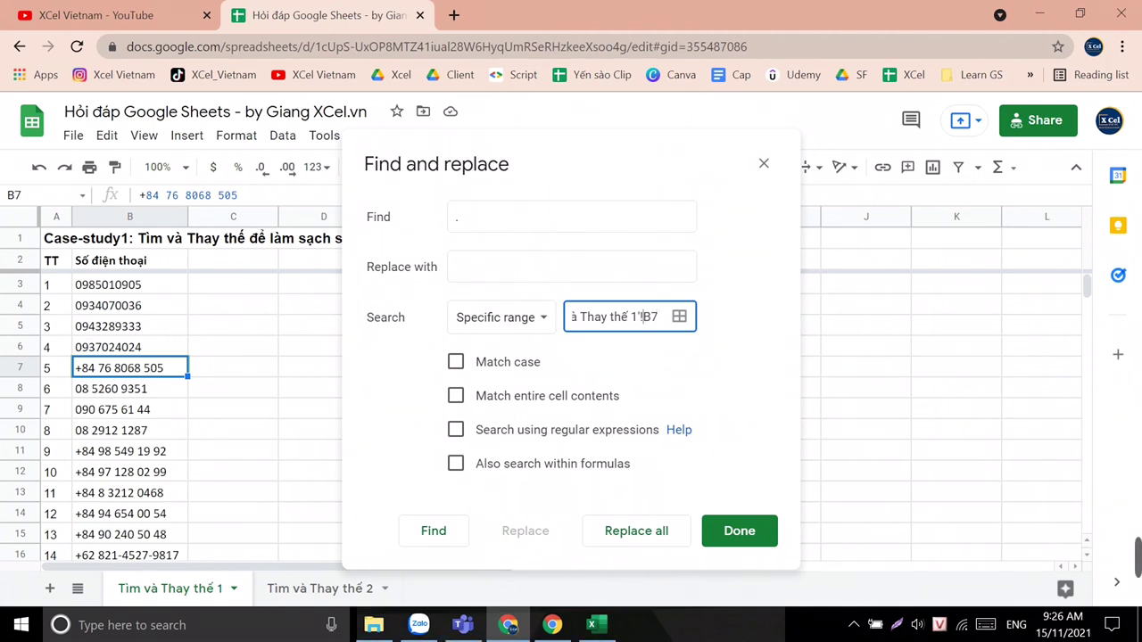
key("shift+End")
left_click(683, 320)
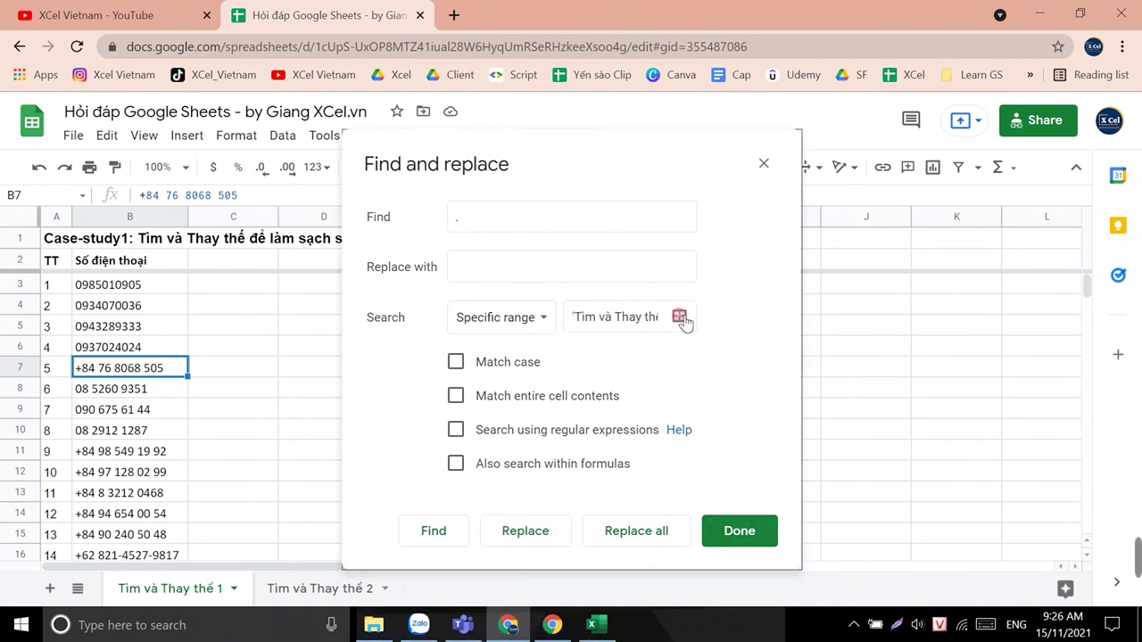
left_click(130, 217)
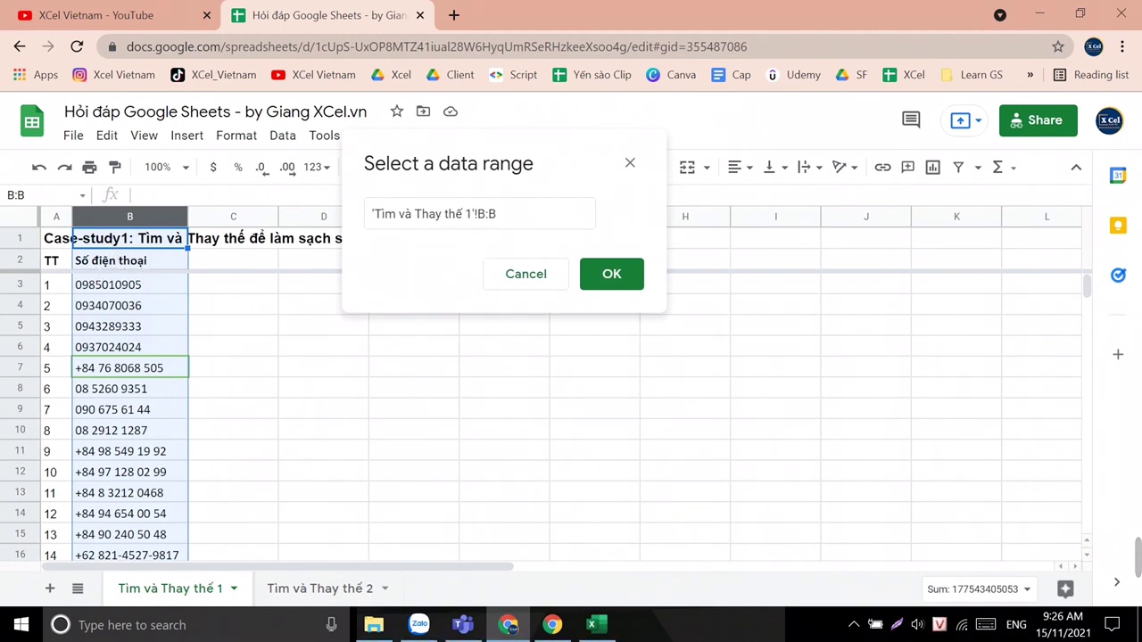
left_click(498, 215)
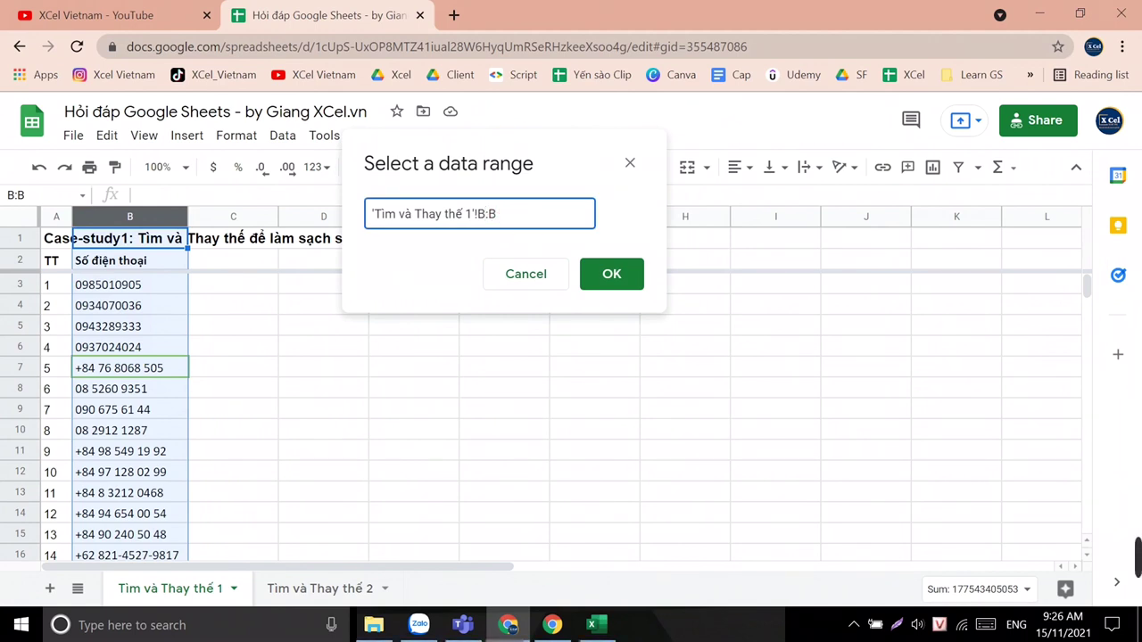
type("3")
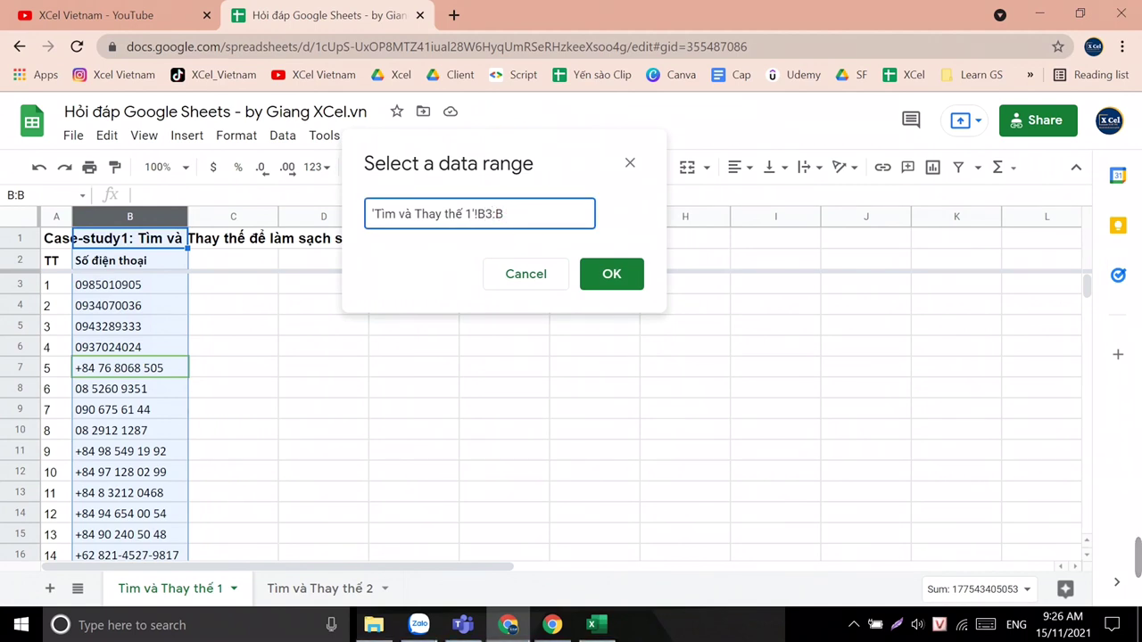
left_click_drag(475, 214, 364, 218)
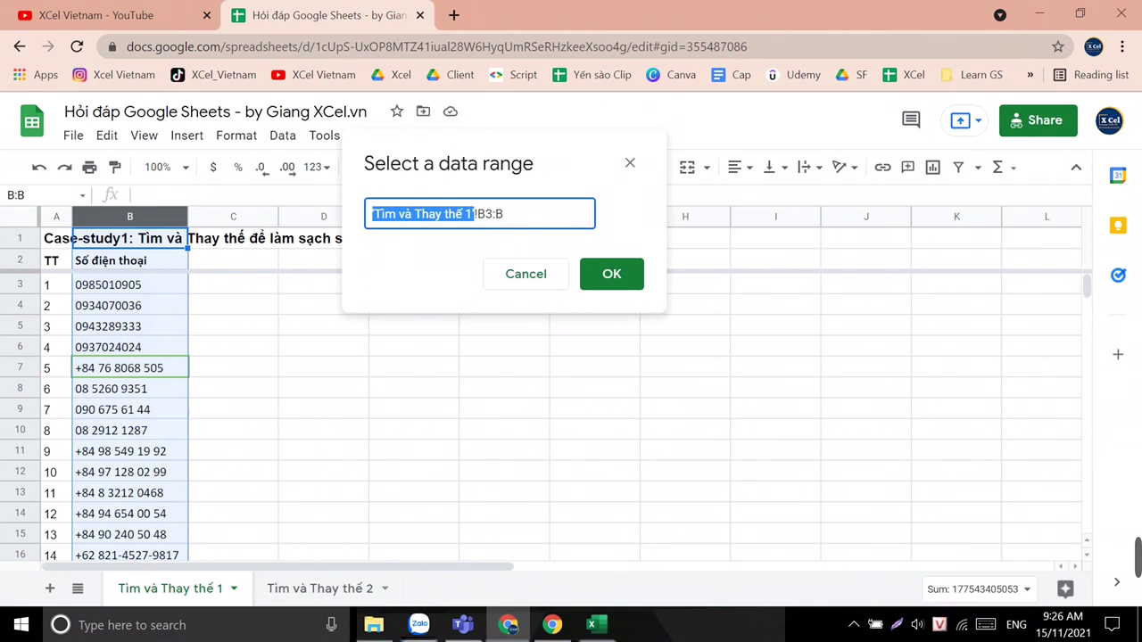
left_click(612, 276)
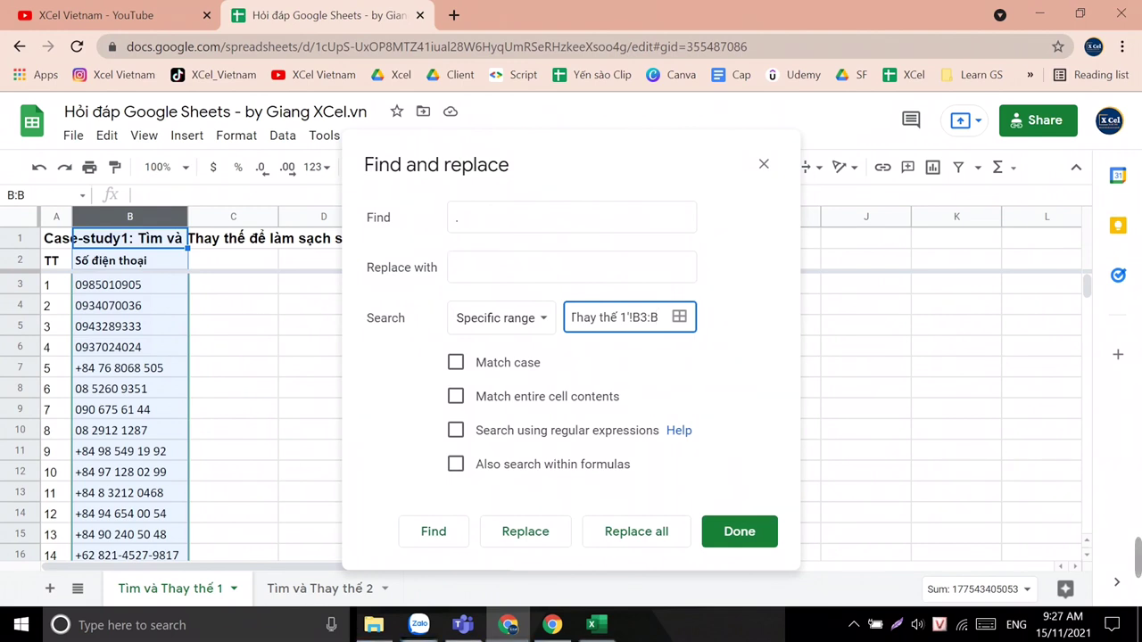
left_click(585, 268)
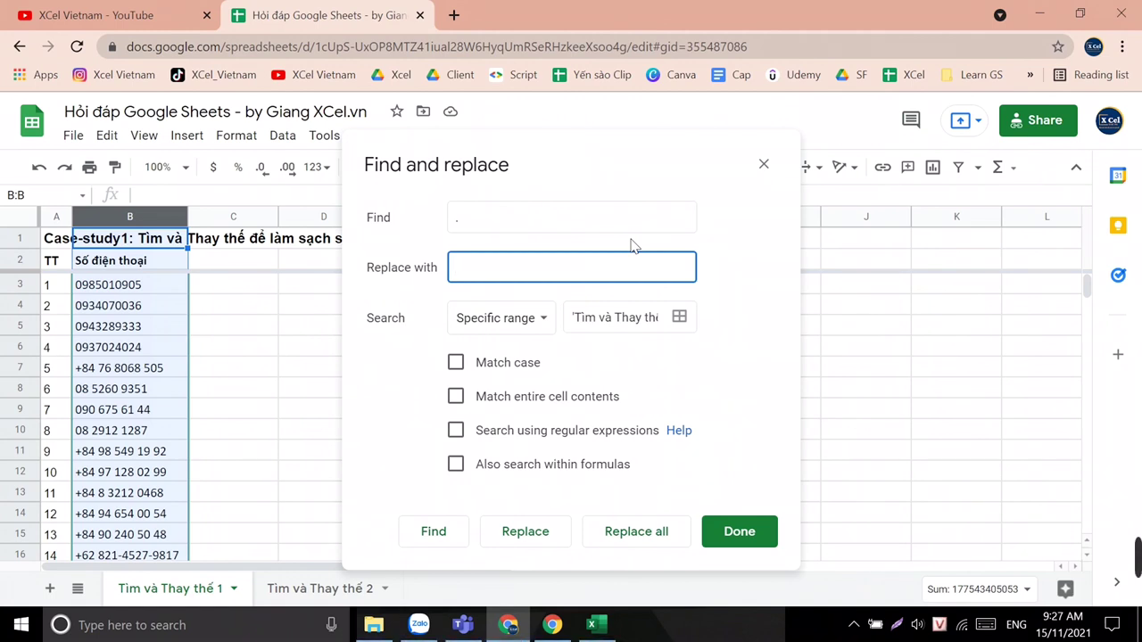
left_click(489, 365)
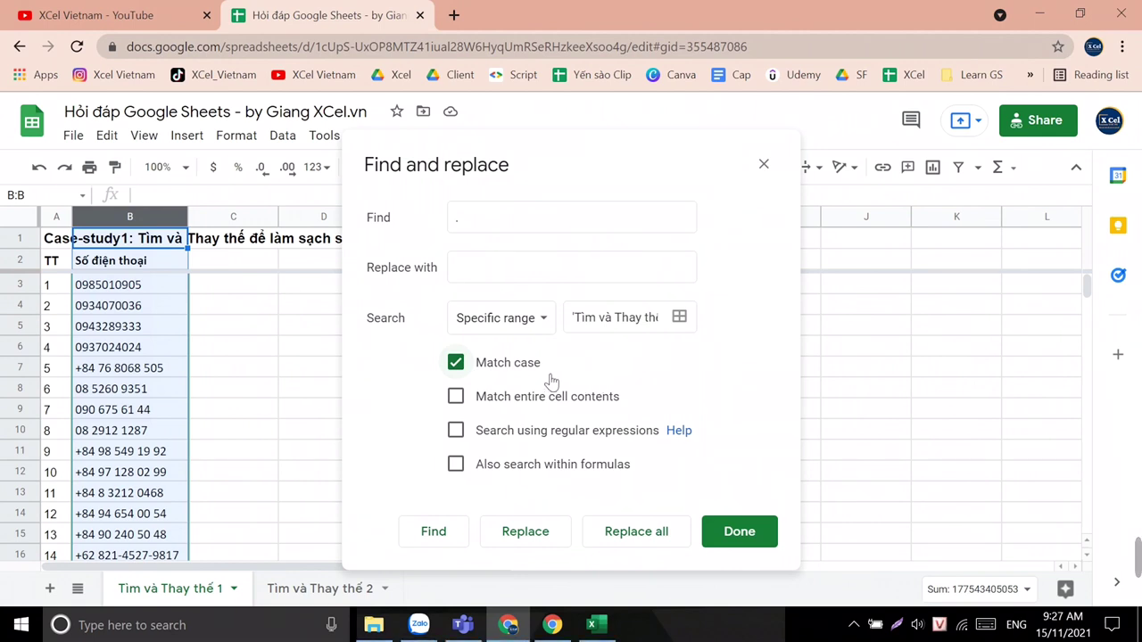
left_click(511, 364)
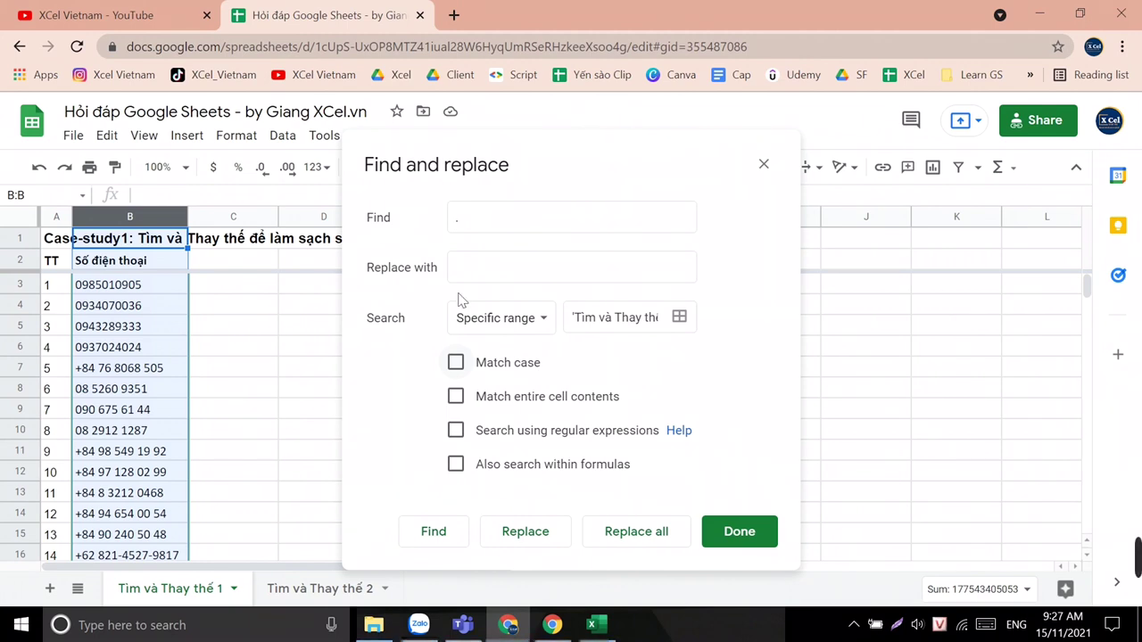
Step: Replace all "." characters in the range with nothing, close the dialog, and search the sheet for any remaining "."
left_click(642, 536)
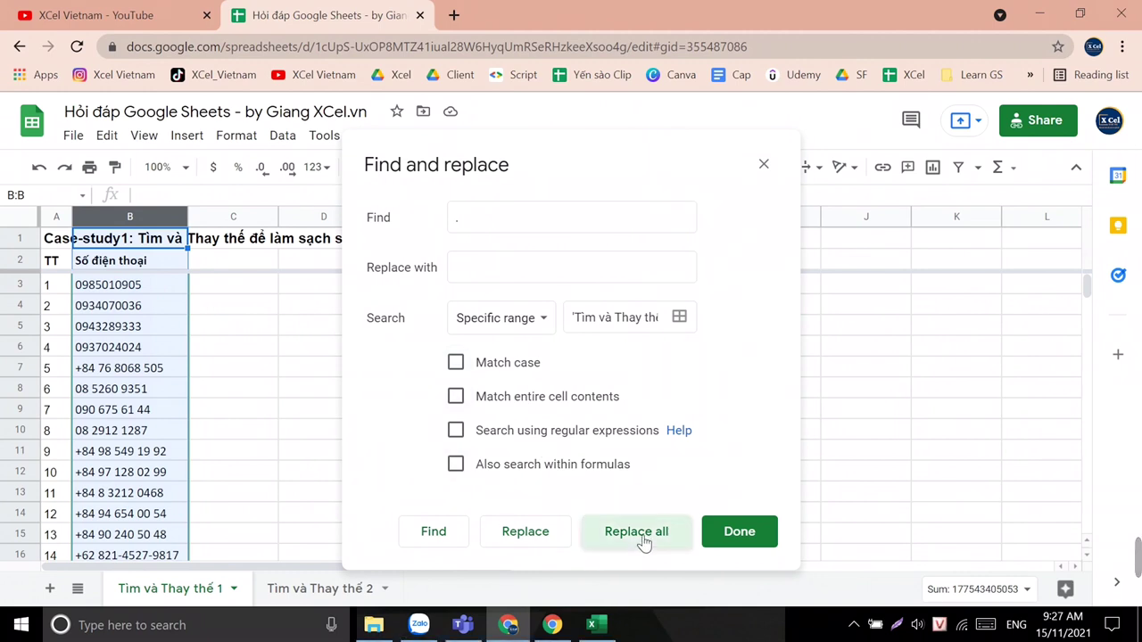
left_click(738, 533)
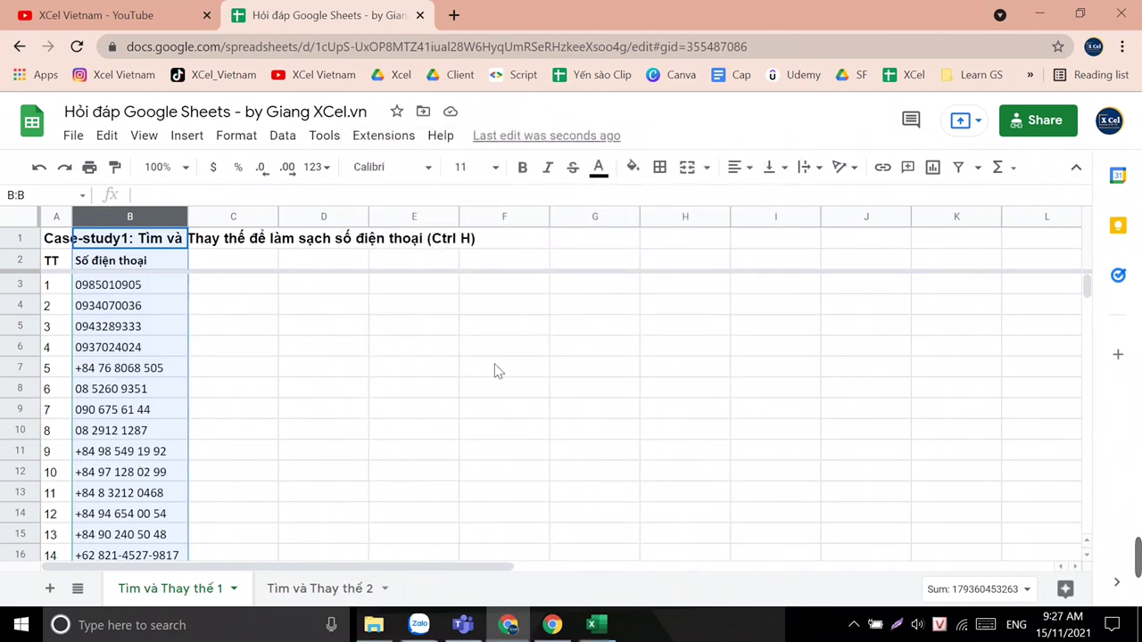
key("ctrl+f")
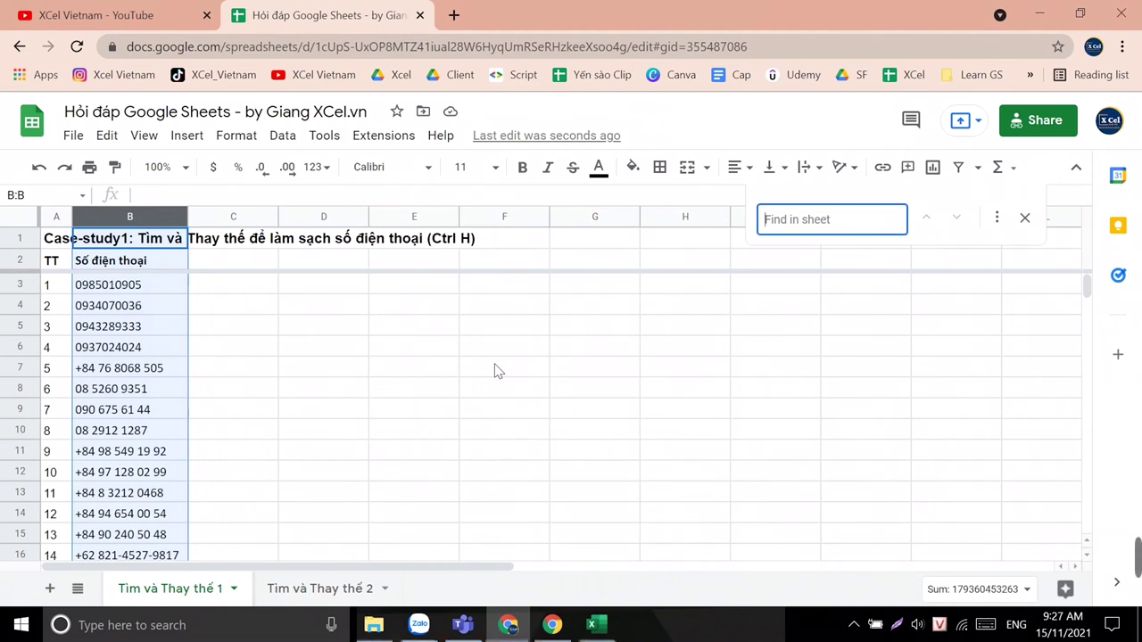
type(".")
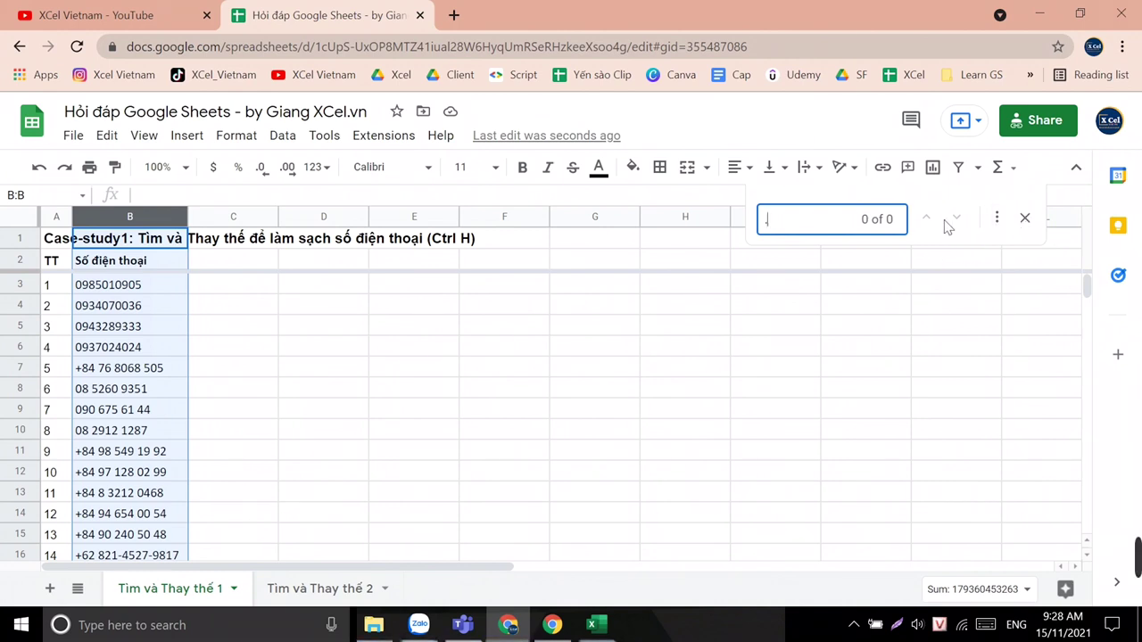
left_click(1026, 221)
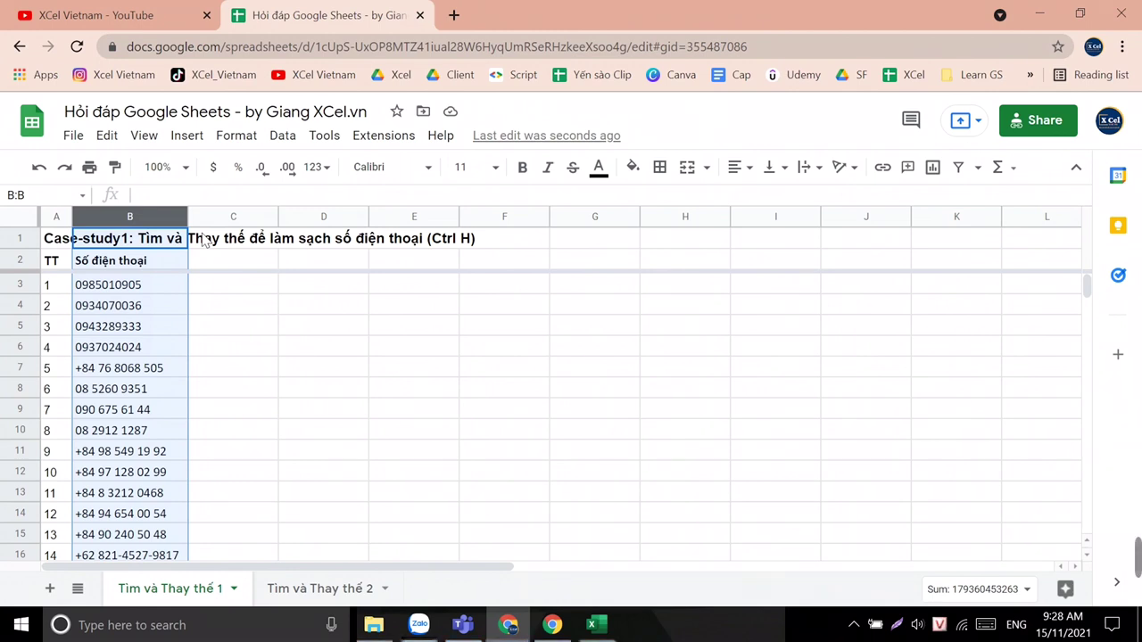
Step: Replace every space in column B with nothing using find and replace, and check the cleaned phone numbers
key("ctrl+h")
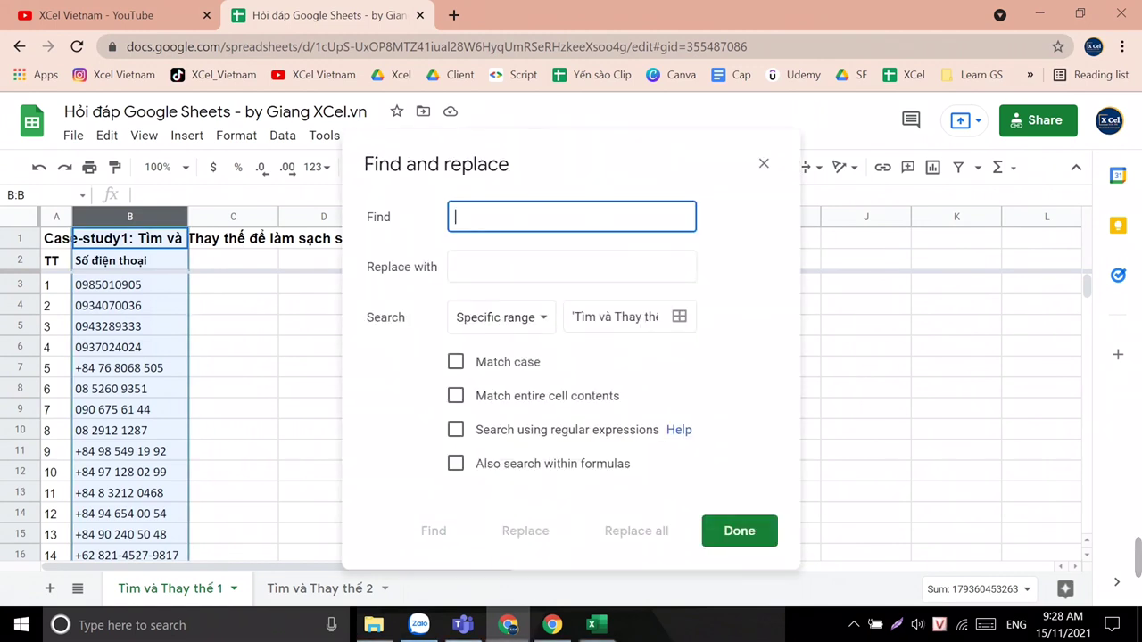
left_click(459, 266)
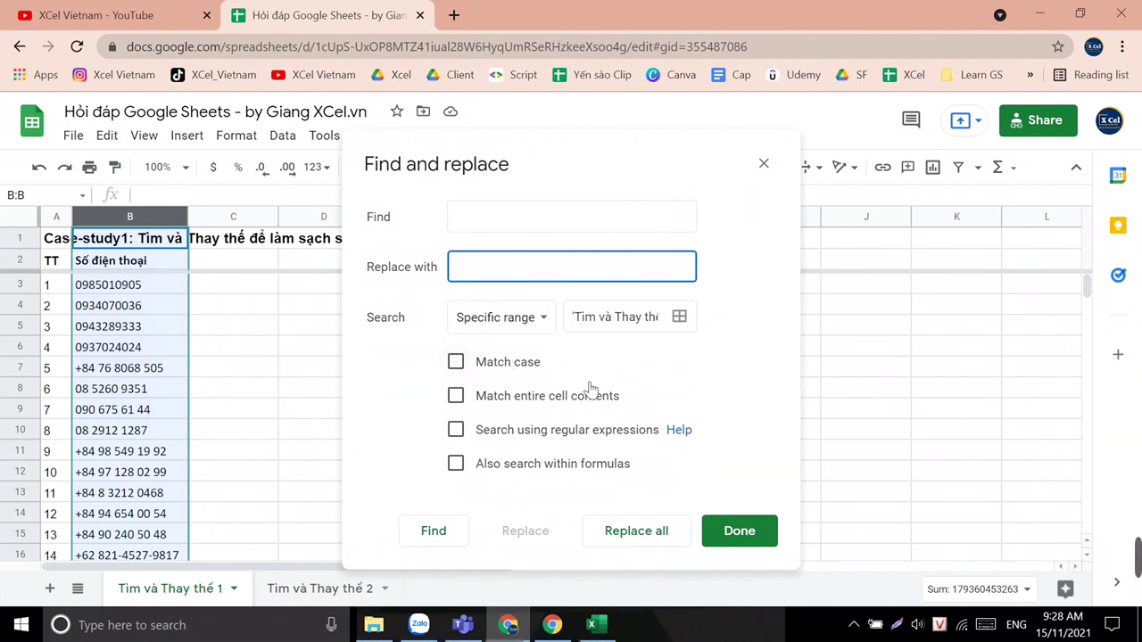
left_click(660, 535)
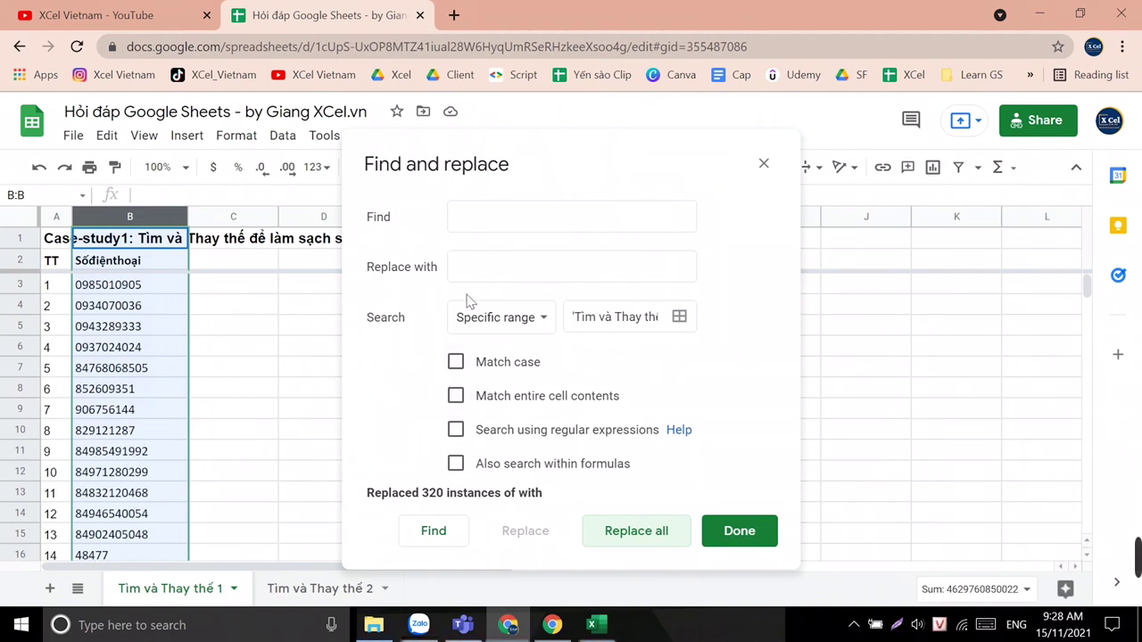
left_click(742, 533)
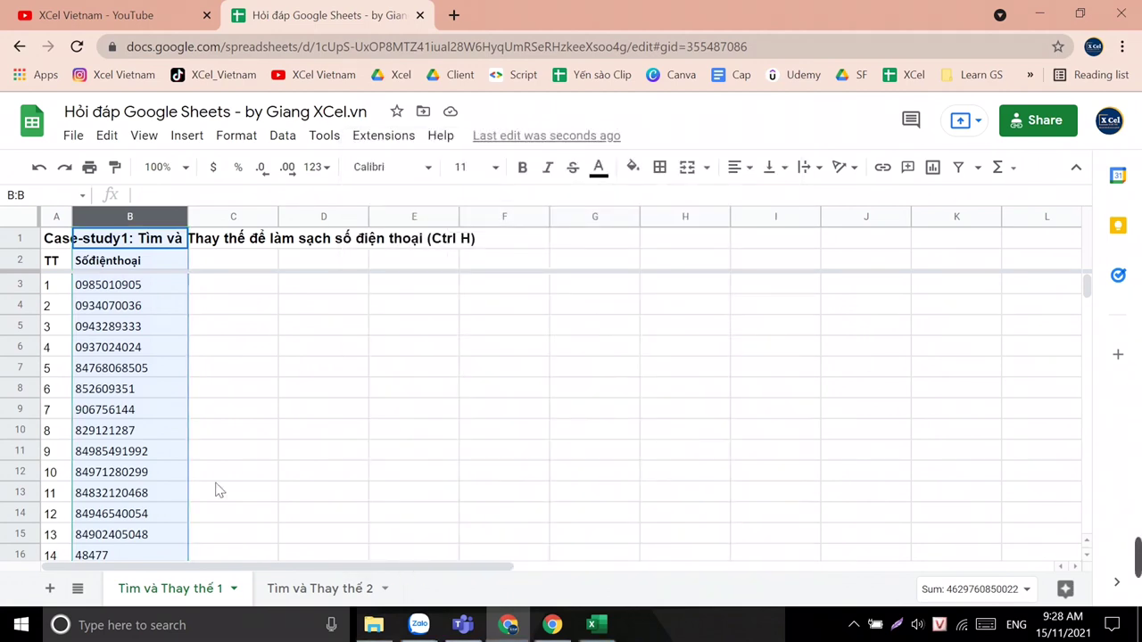
left_click(138, 350)
scroll(139, 455, "down", 12)
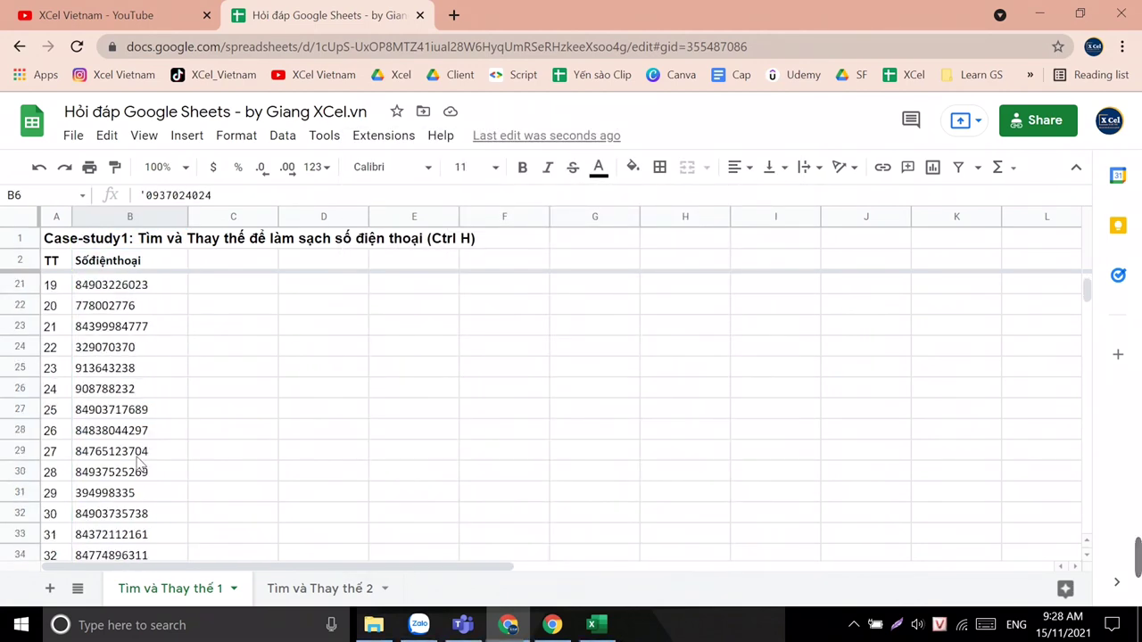
scroll(139, 463, "down", 9)
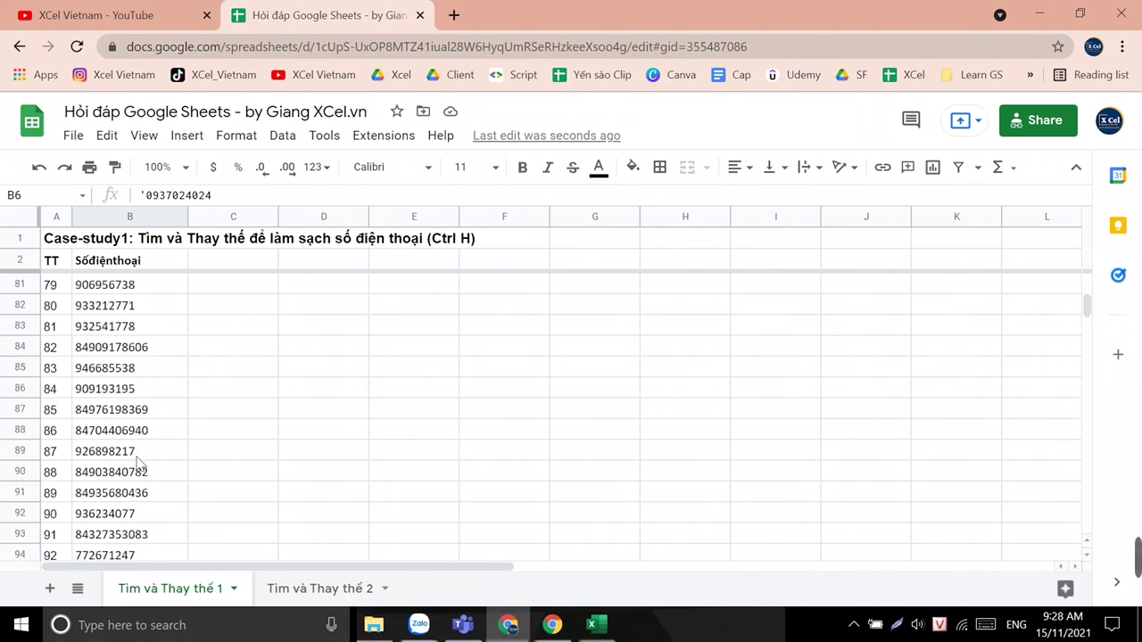
Step: Set up a find and replace of "+" with nothing, limited to a specific range
key("ctrl+h")
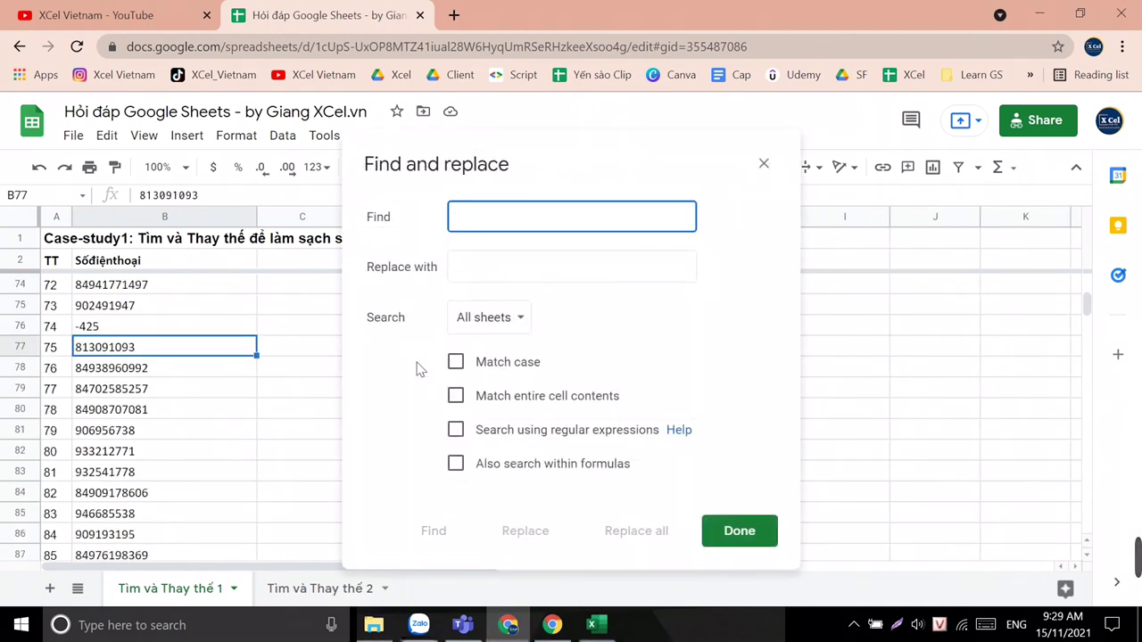
type("+")
left_click(488, 271)
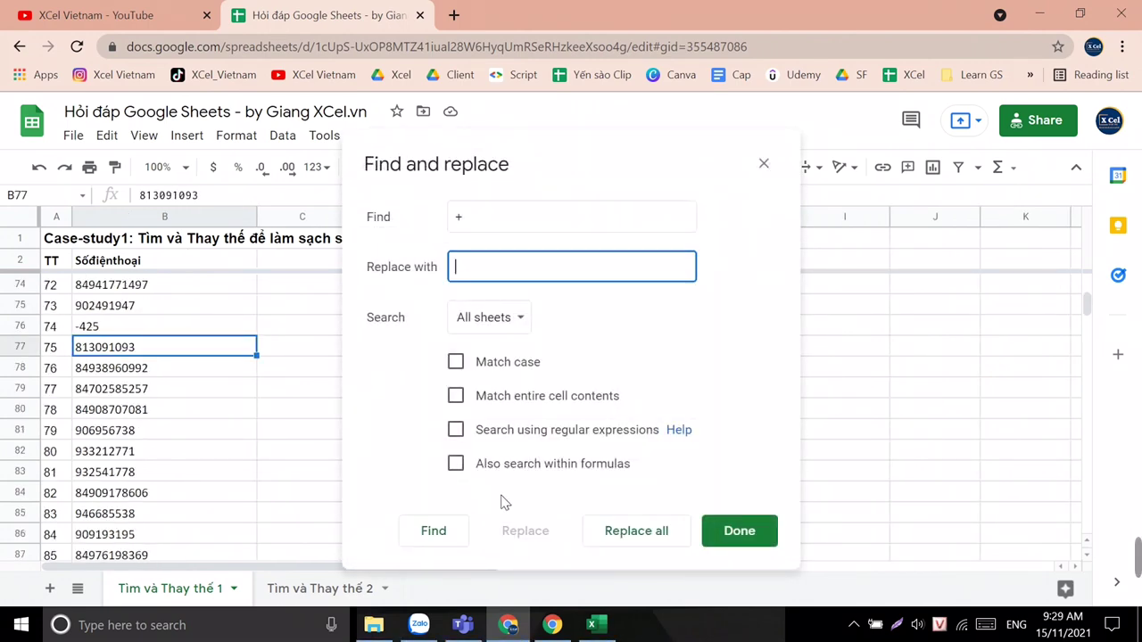
left_click(496, 319)
left_click(543, 376)
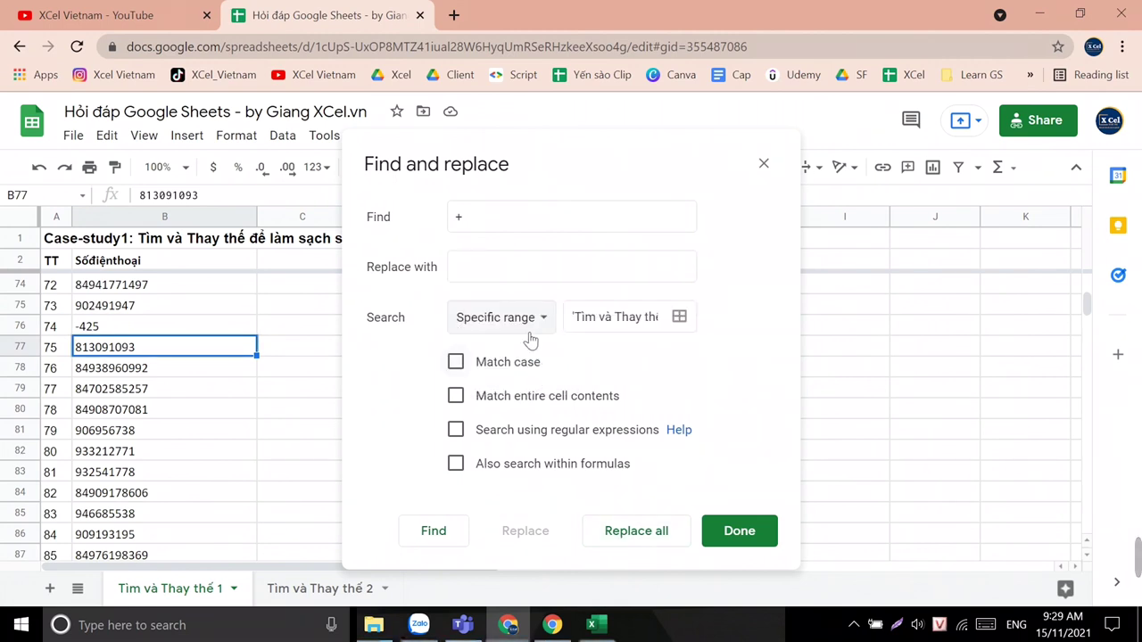
Step: Set the search range to 'Tìm và Thay thế 1'!B3:B and replace all "+" characters in it
left_click(617, 317)
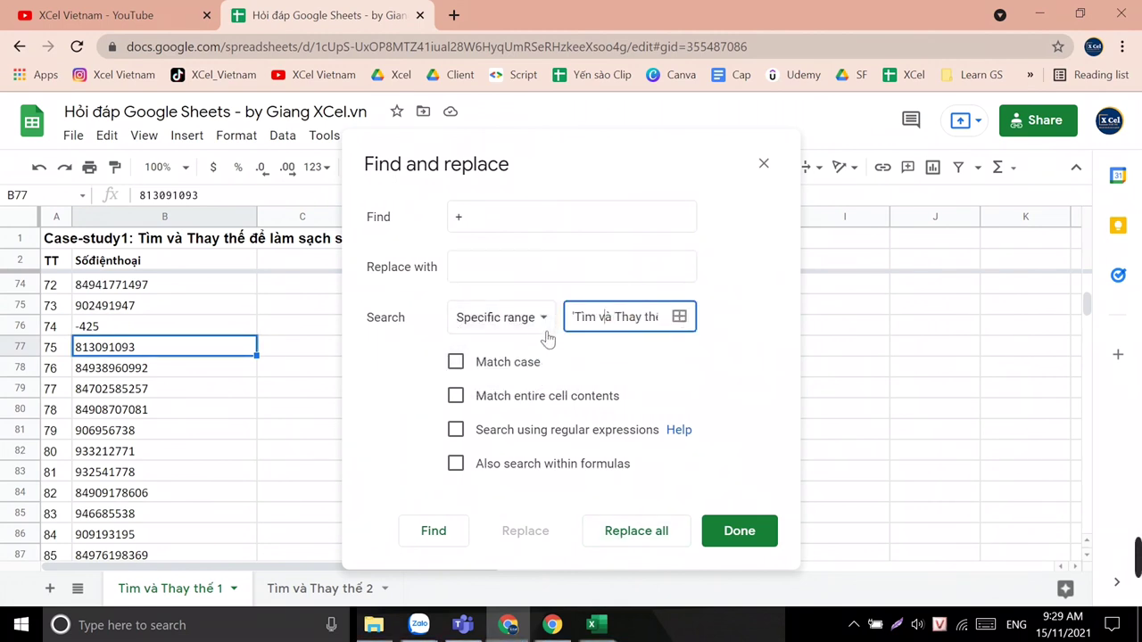
left_click(681, 319)
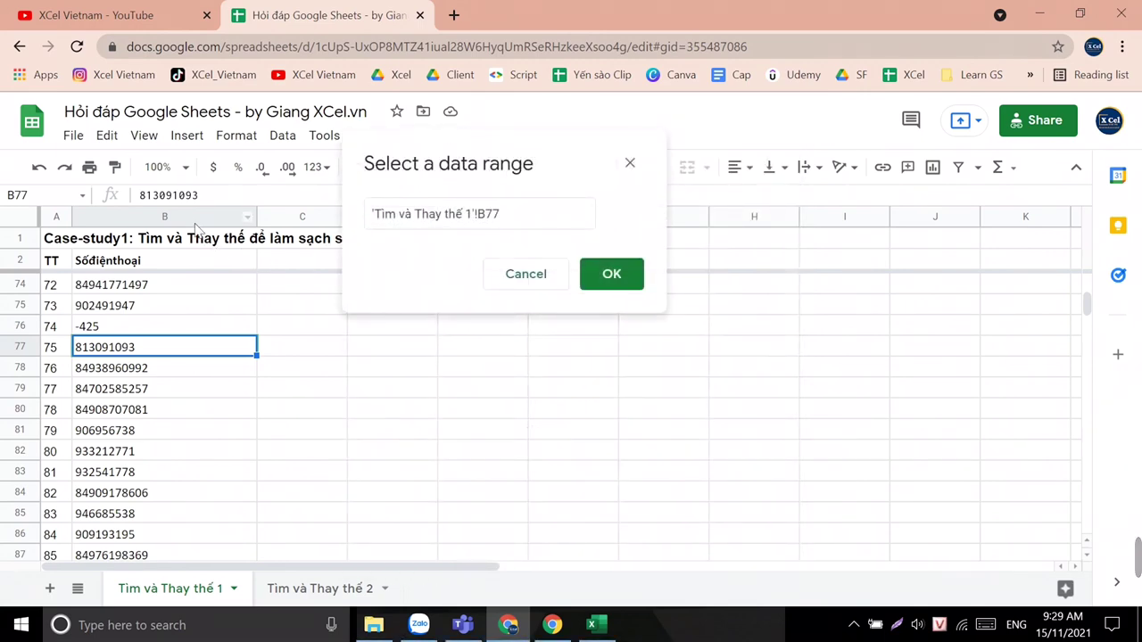
left_click(198, 217)
left_click(486, 214)
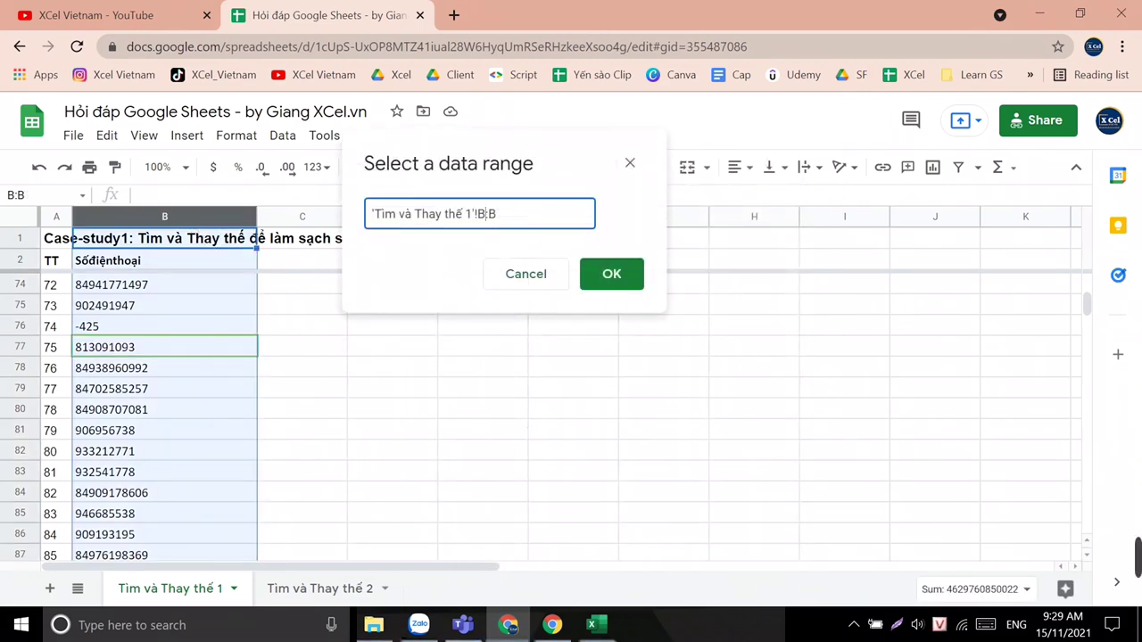
type("3")
left_click(612, 274)
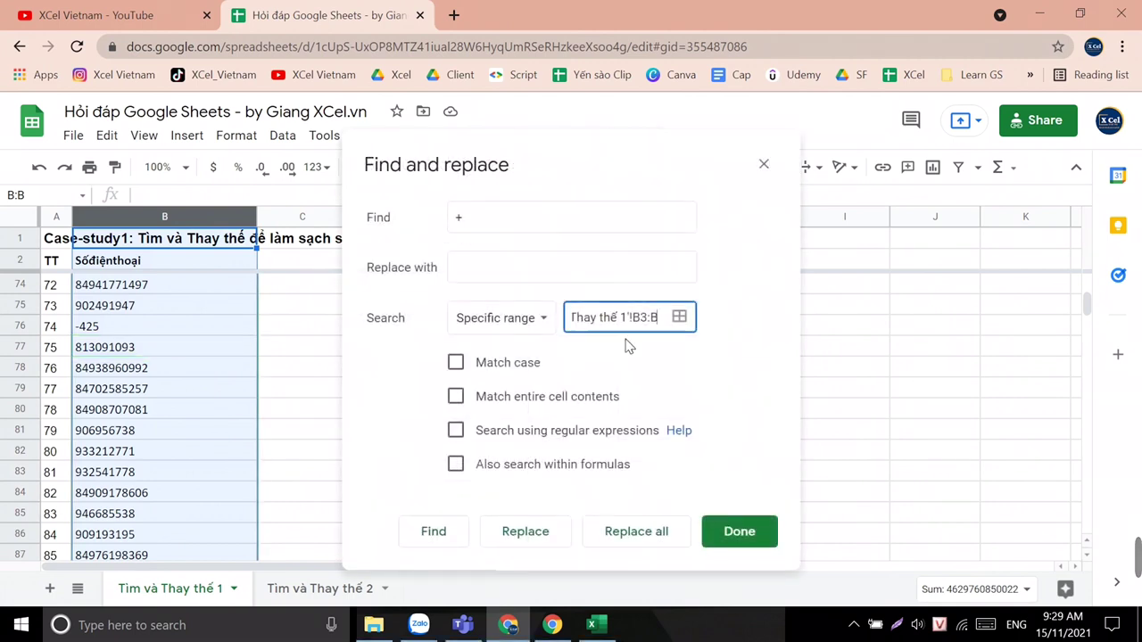
left_click(647, 534)
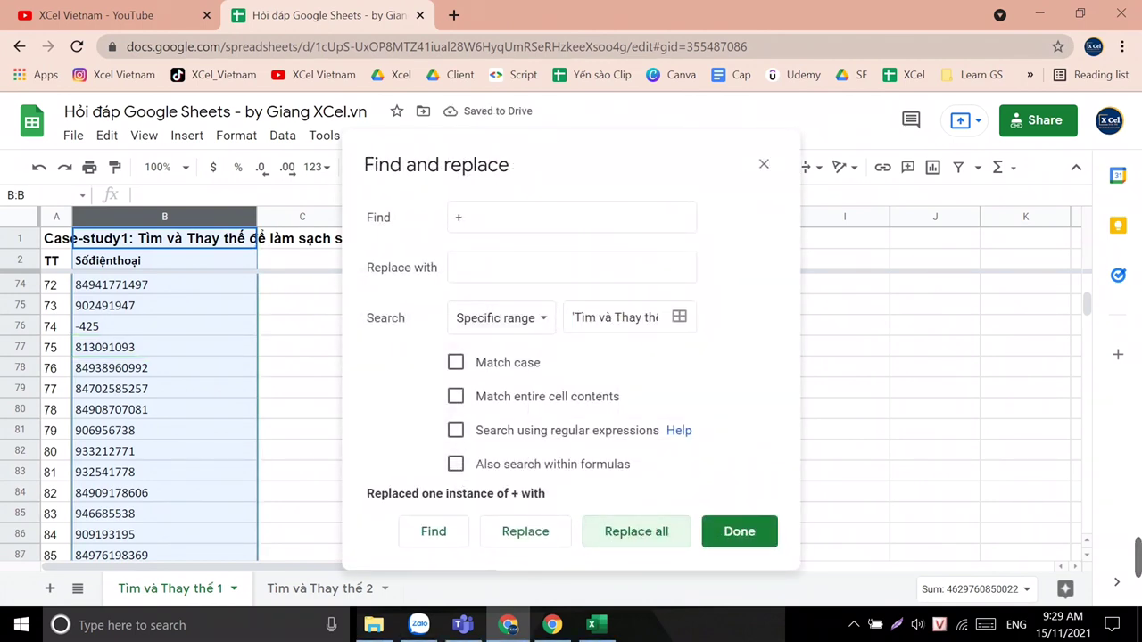
Step: Replace all "-" characters in the same range with nothing and close find and replace
left_click(416, 217)
type("-")
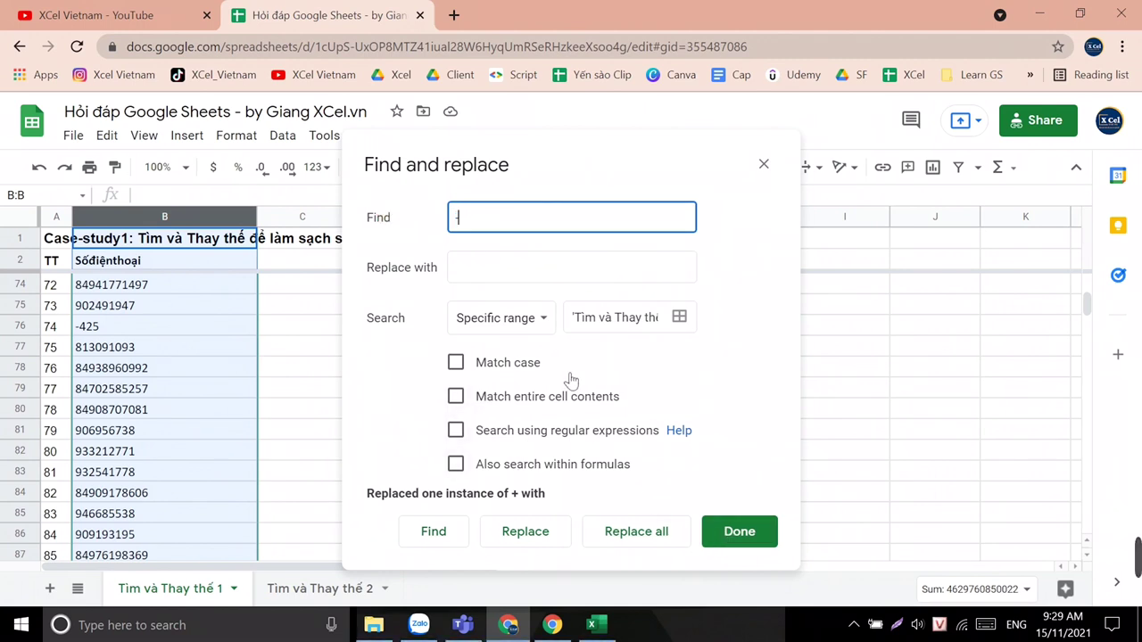
left_click(662, 535)
left_click(740, 532)
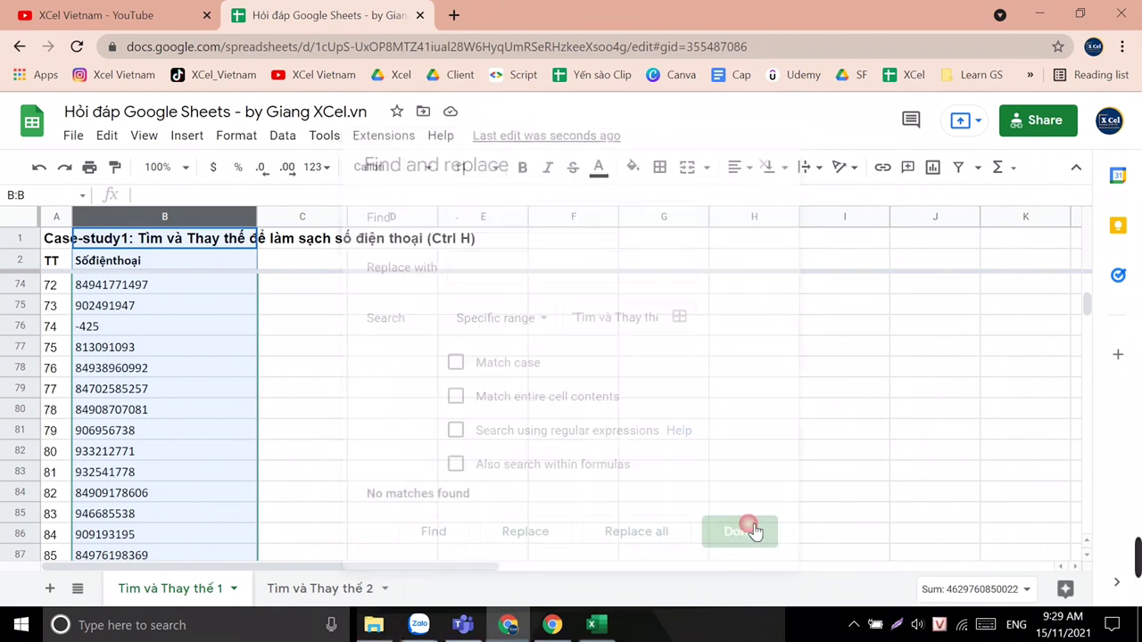
Step: Correct the header in B2 to "Số điện thoại" and review the phone number list down to its last row
left_click(125, 261)
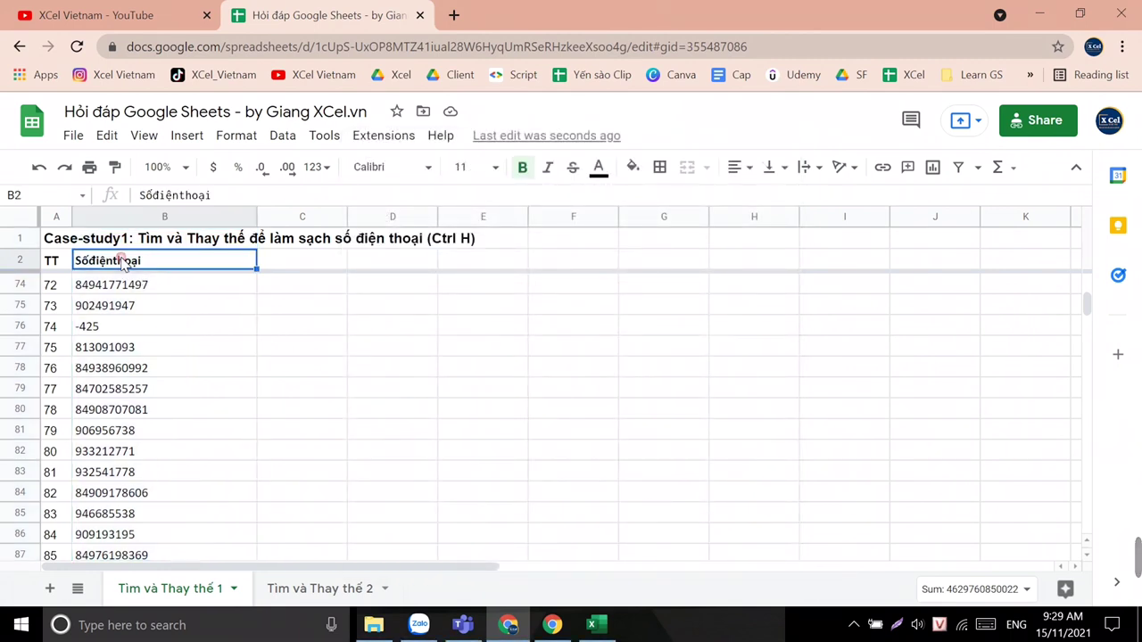
double_click(94, 265)
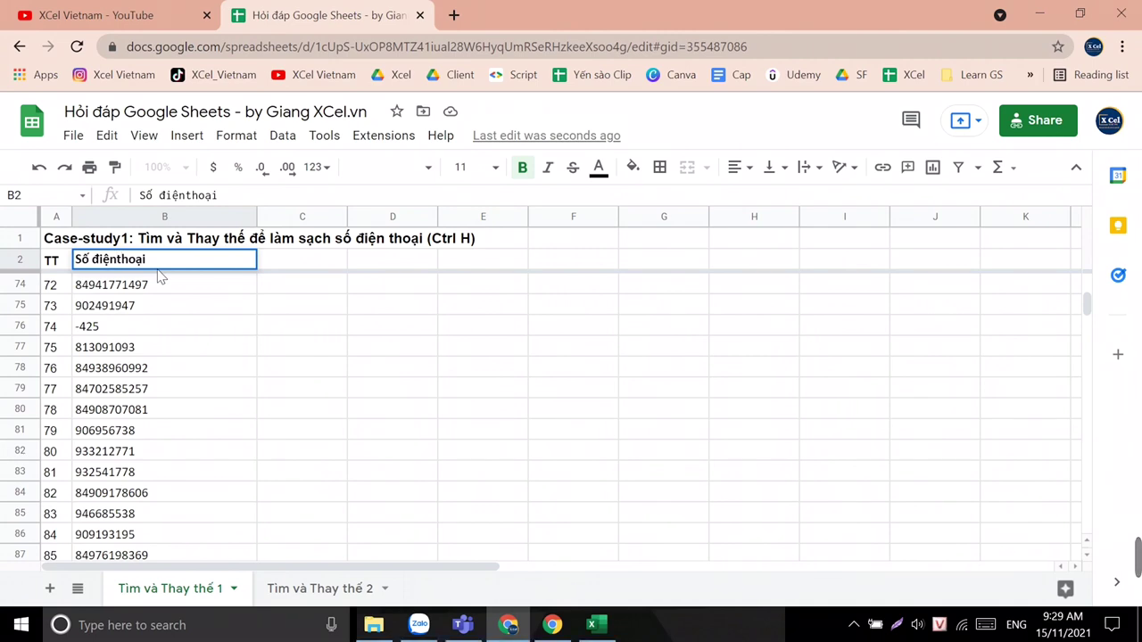
key("Return")
scroll(200, 427, "down", 4)
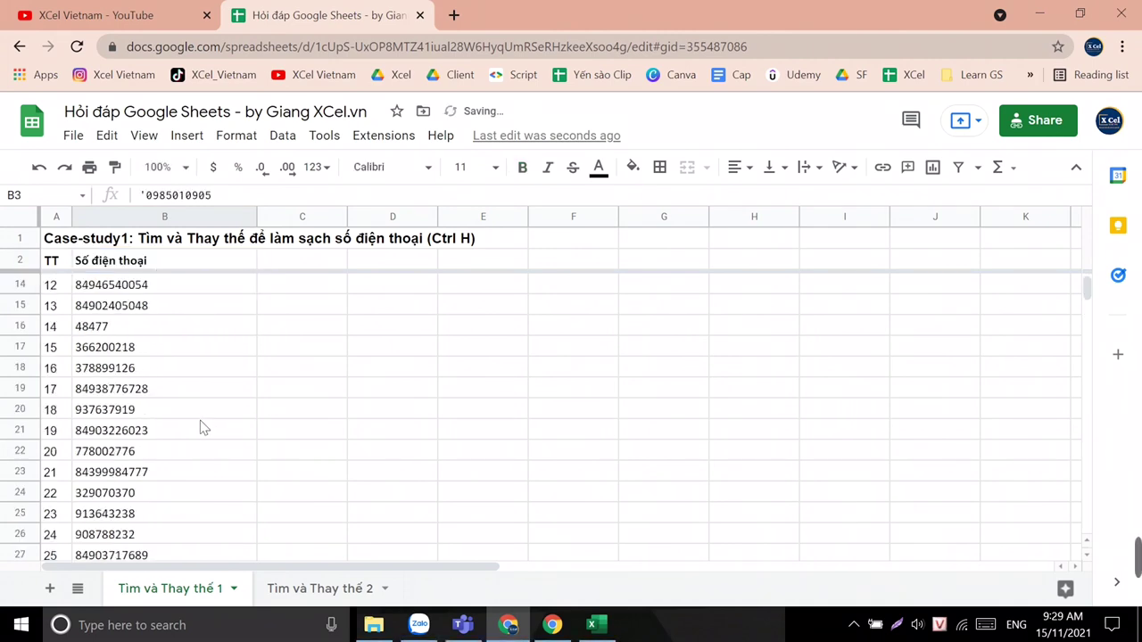
scroll(202, 428, "down", 20)
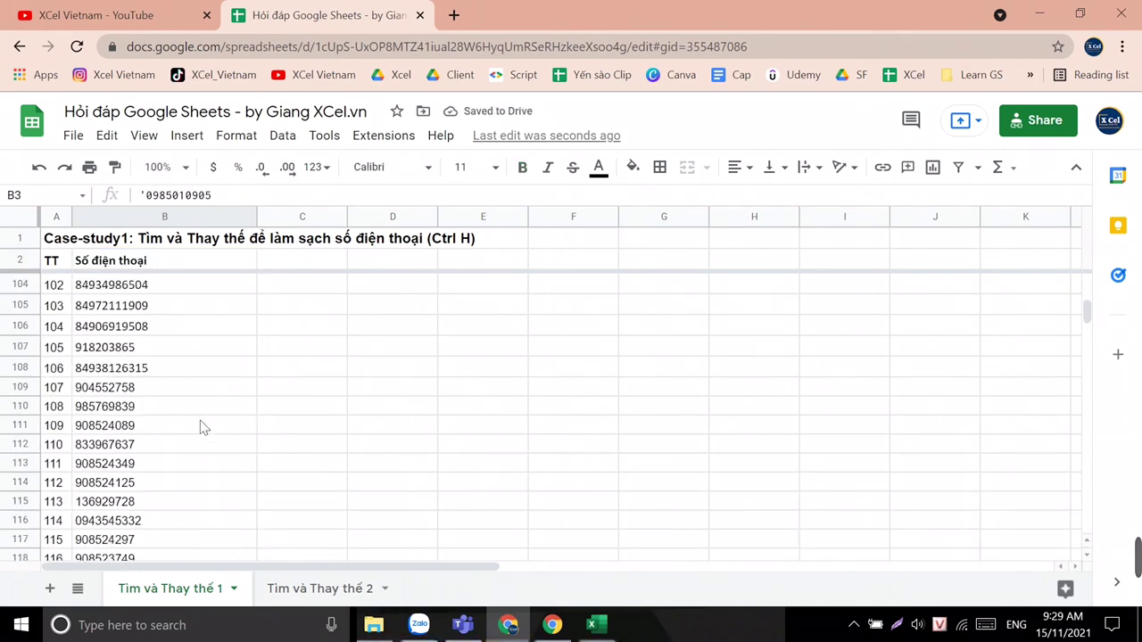
scroll(200, 426, "down", 5)
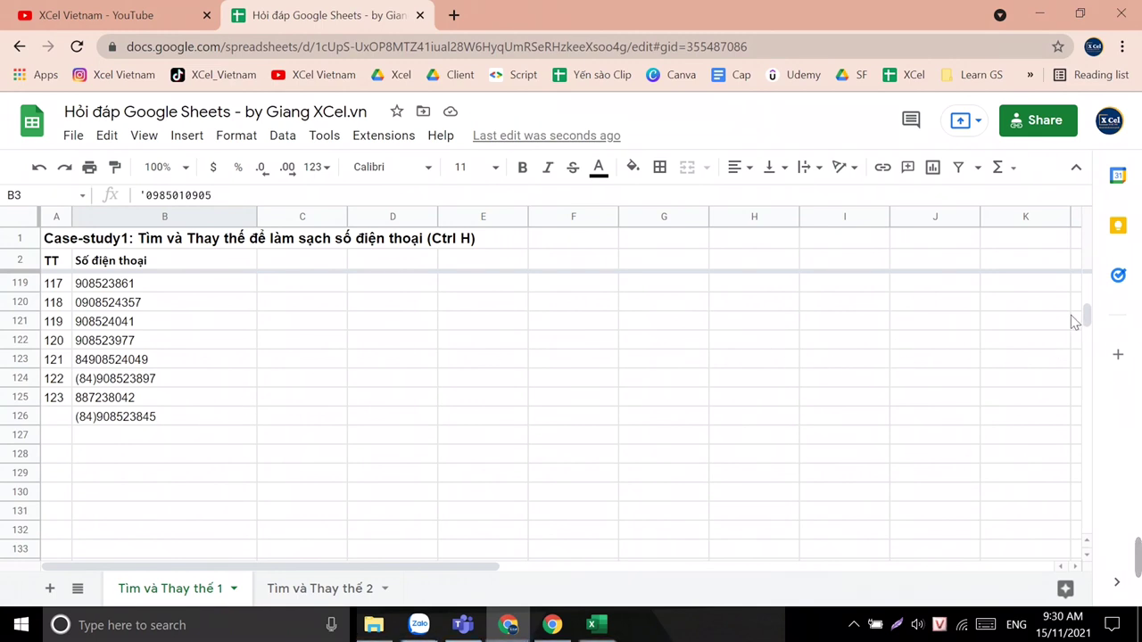
left_click_drag(1083, 311, 1083, 260)
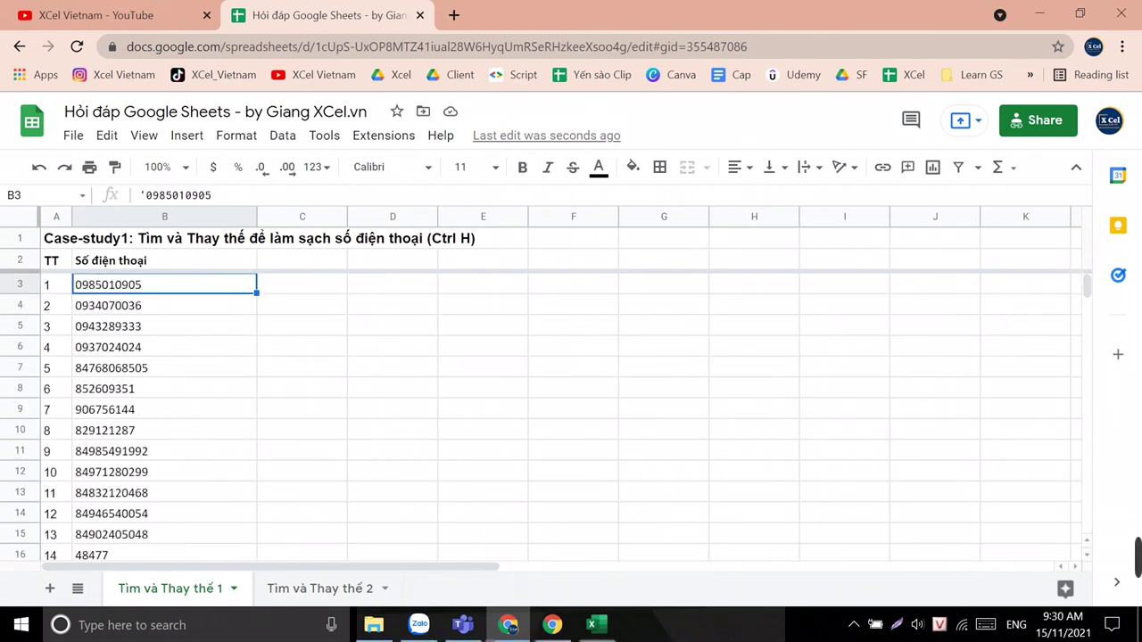
Step: Set up a find and replace of "Điện" with "Mobile" on column B, enable case matching, and find the first match
left_click(129, 259)
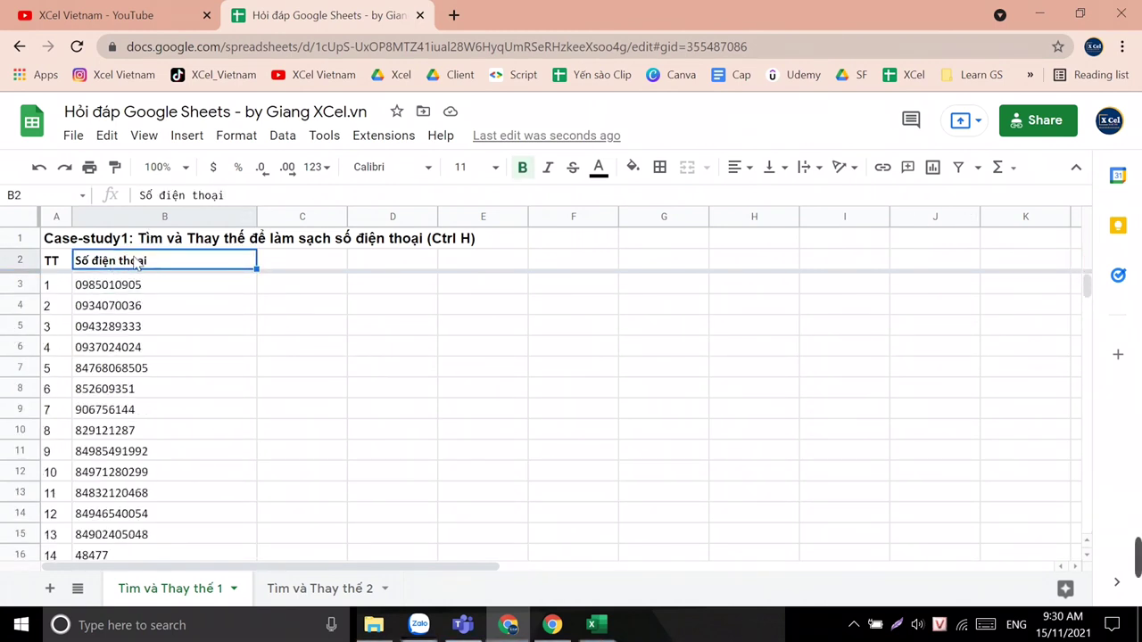
left_click(141, 220)
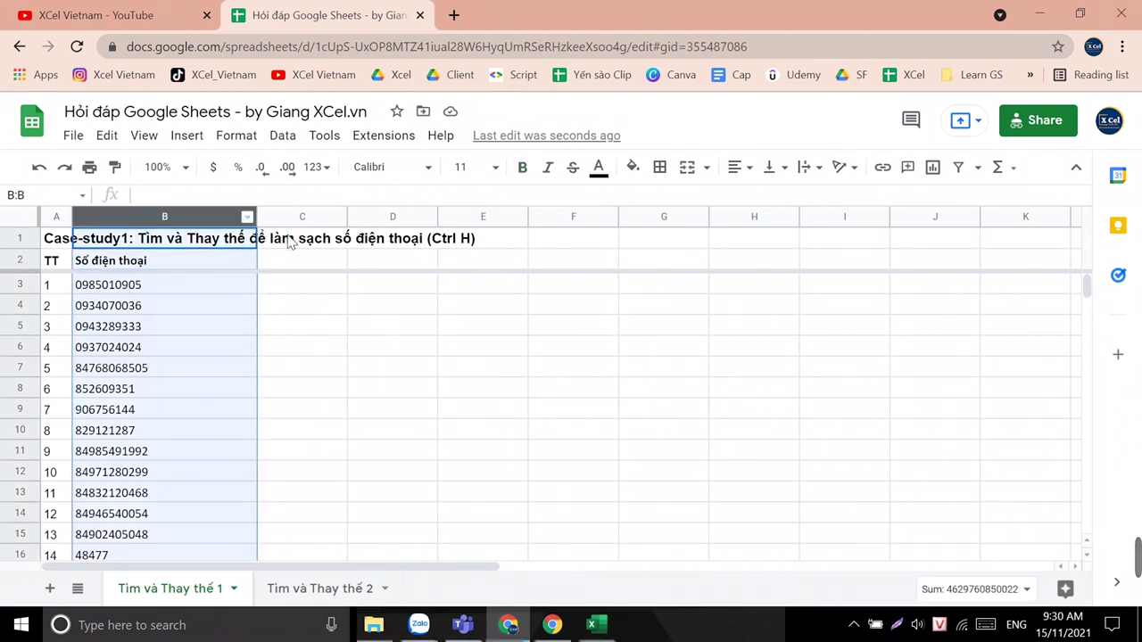
key("ctrl+h")
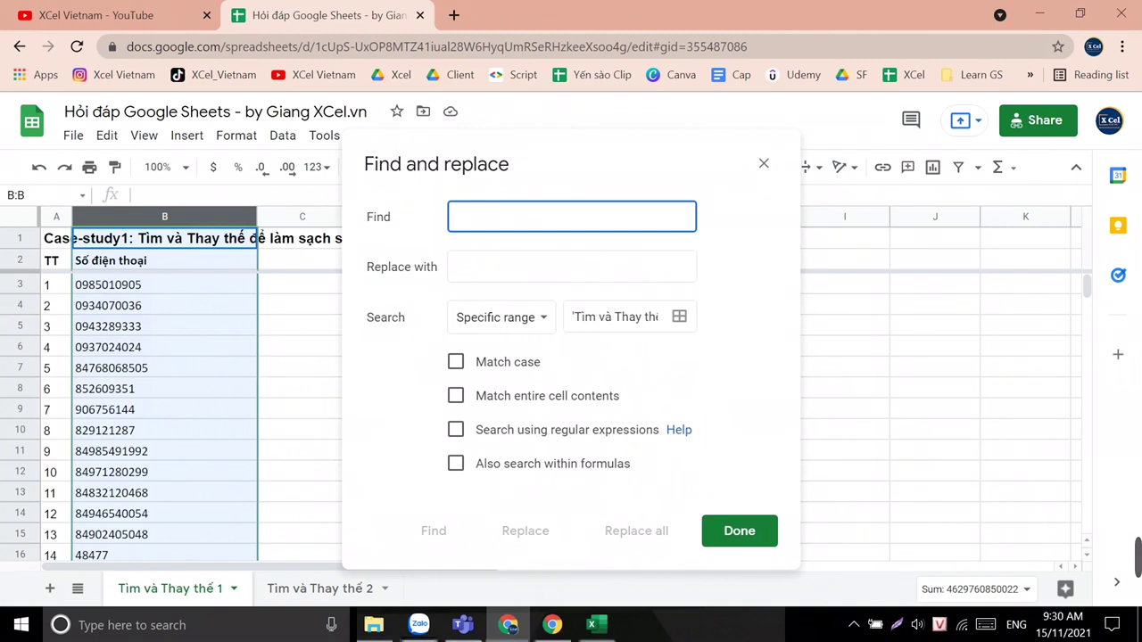
type("Điề")
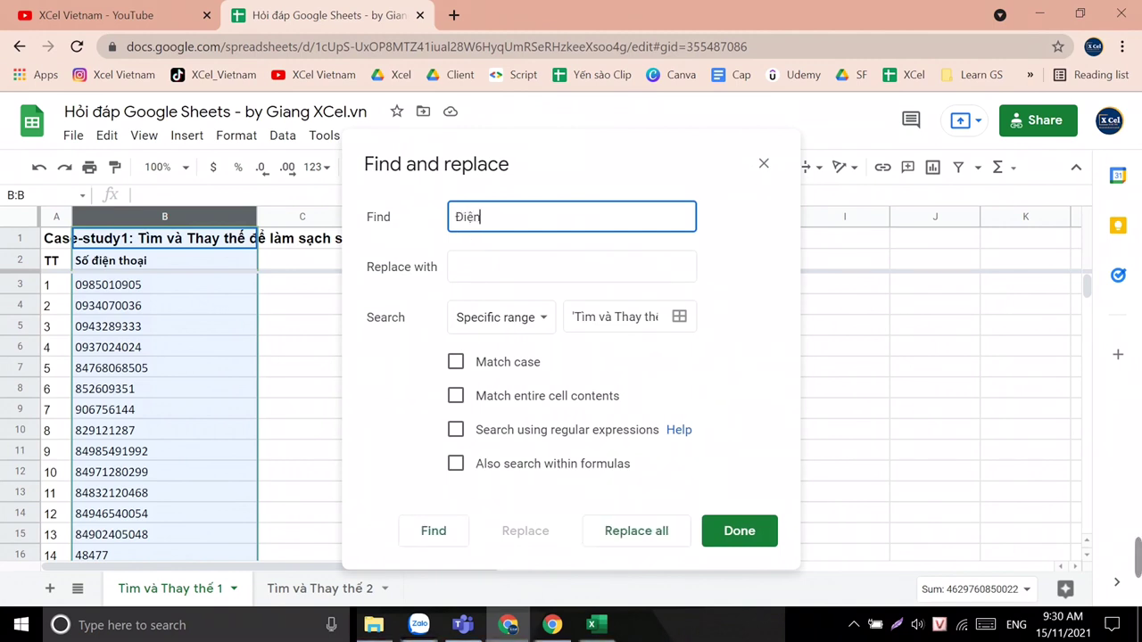
left_click(505, 261)
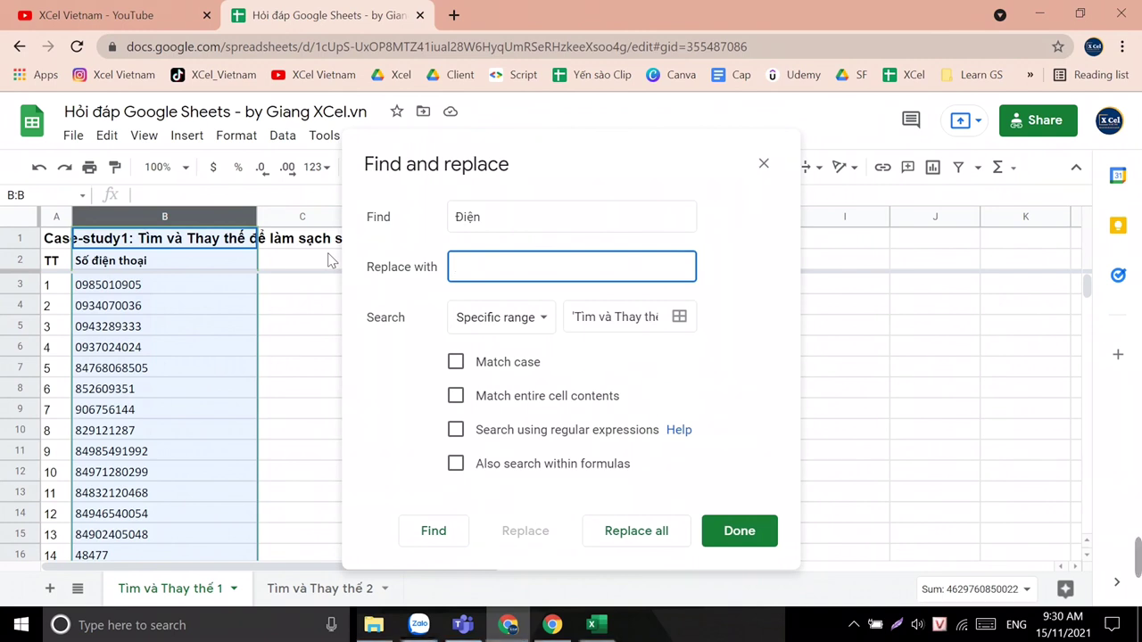
type("Mobile")
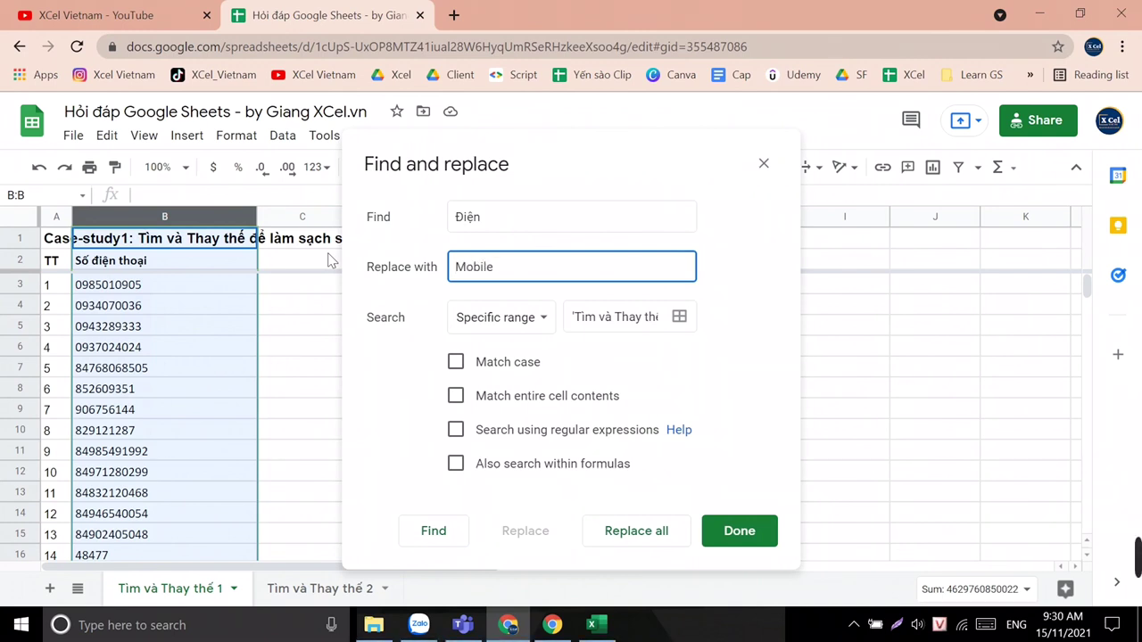
left_click(456, 363)
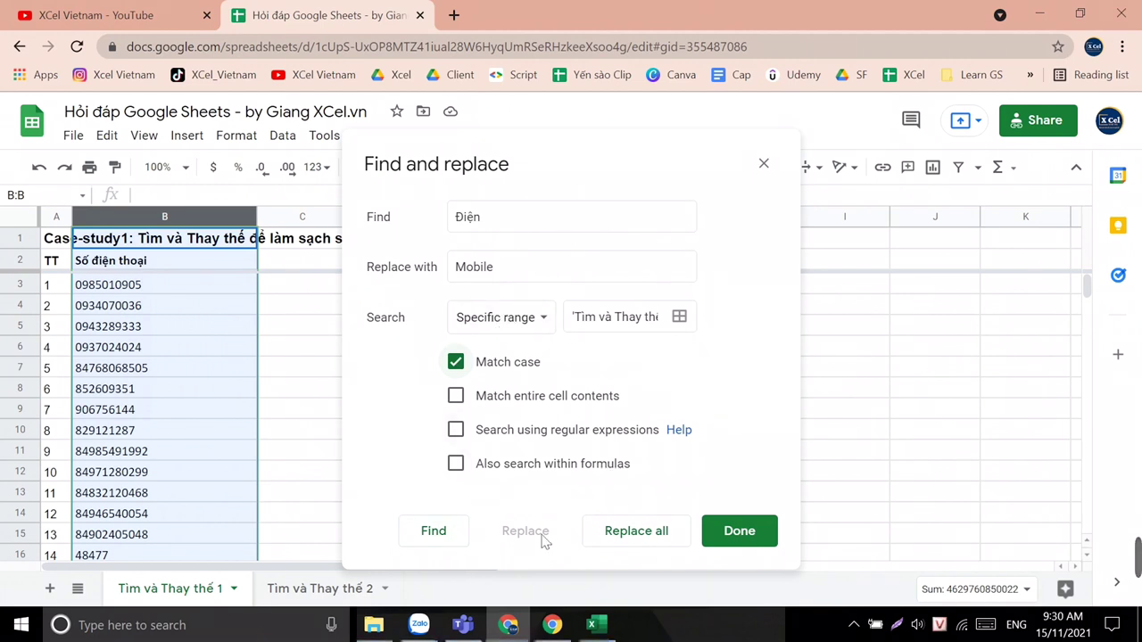
left_click(446, 535)
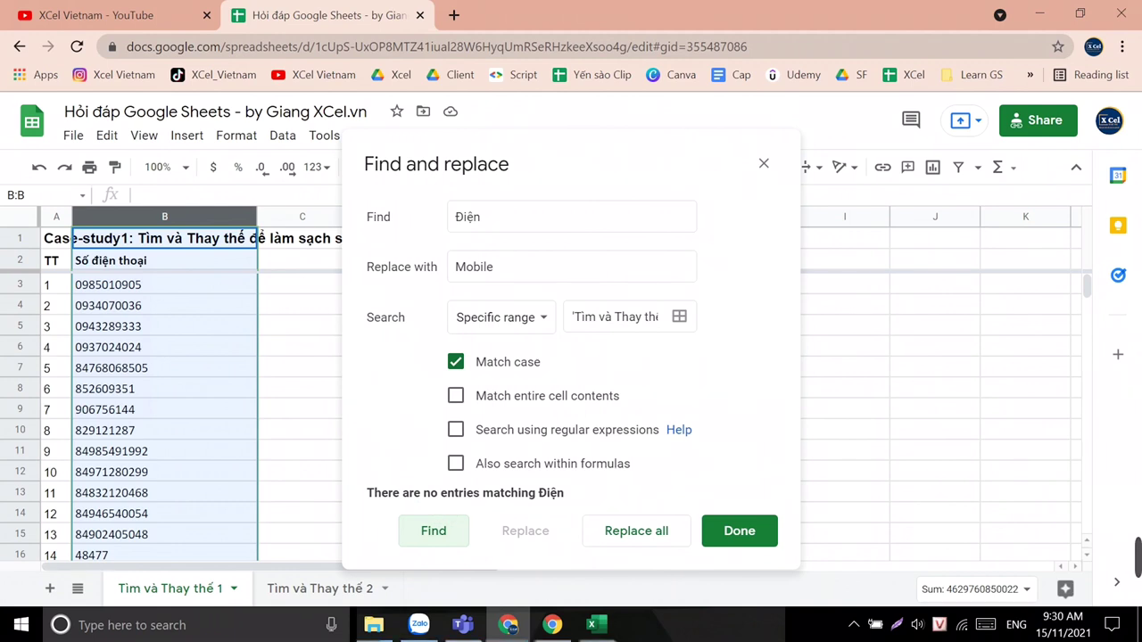
Step: Turn off case matching, find "Điện" again, replace the match in B2 with "Mobile", and close find and replace
left_click(456, 363)
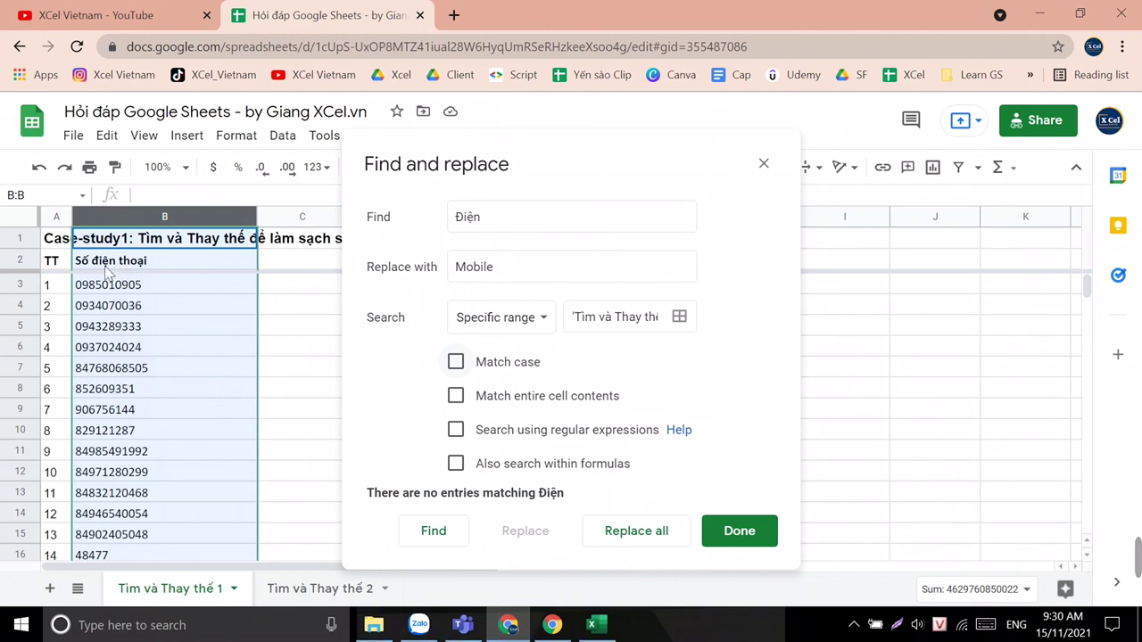
left_click(434, 542)
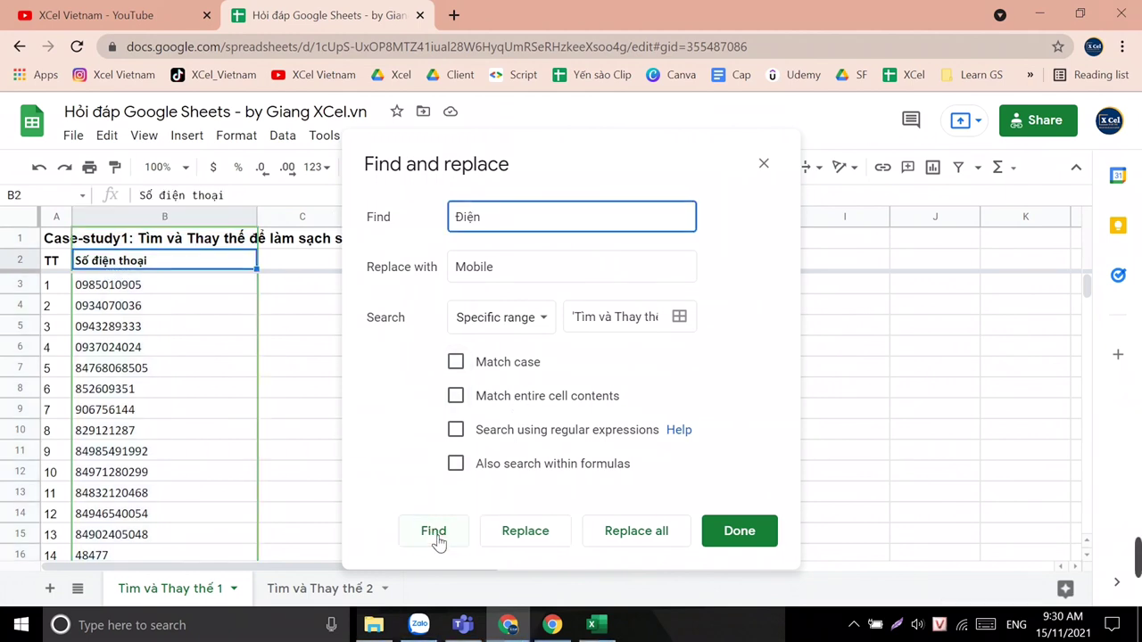
left_click(529, 536)
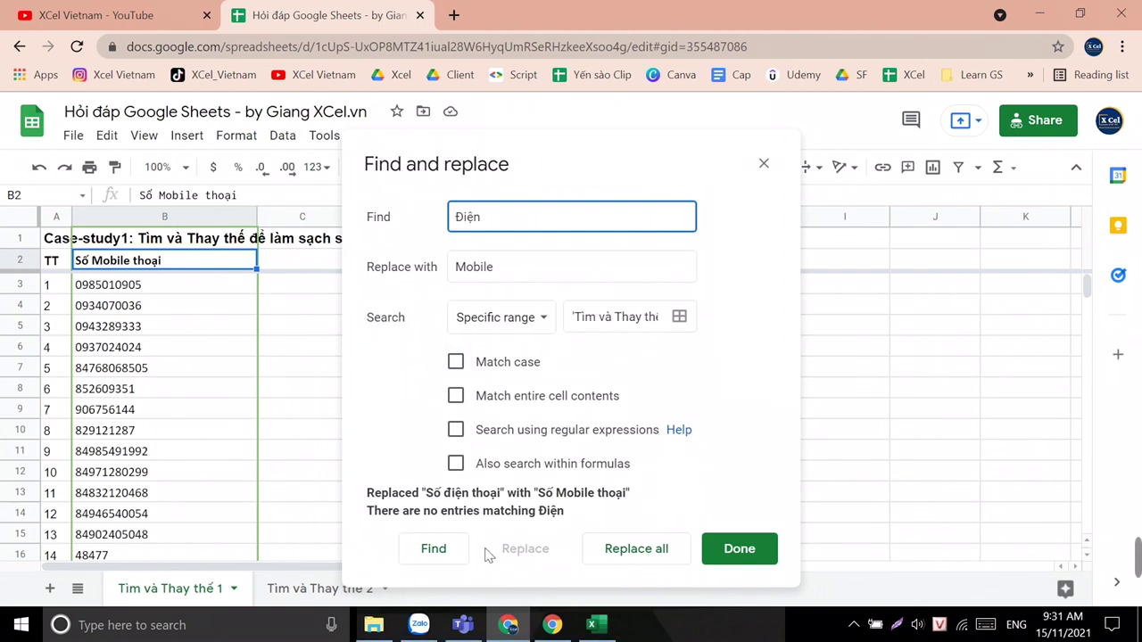
left_click(725, 550)
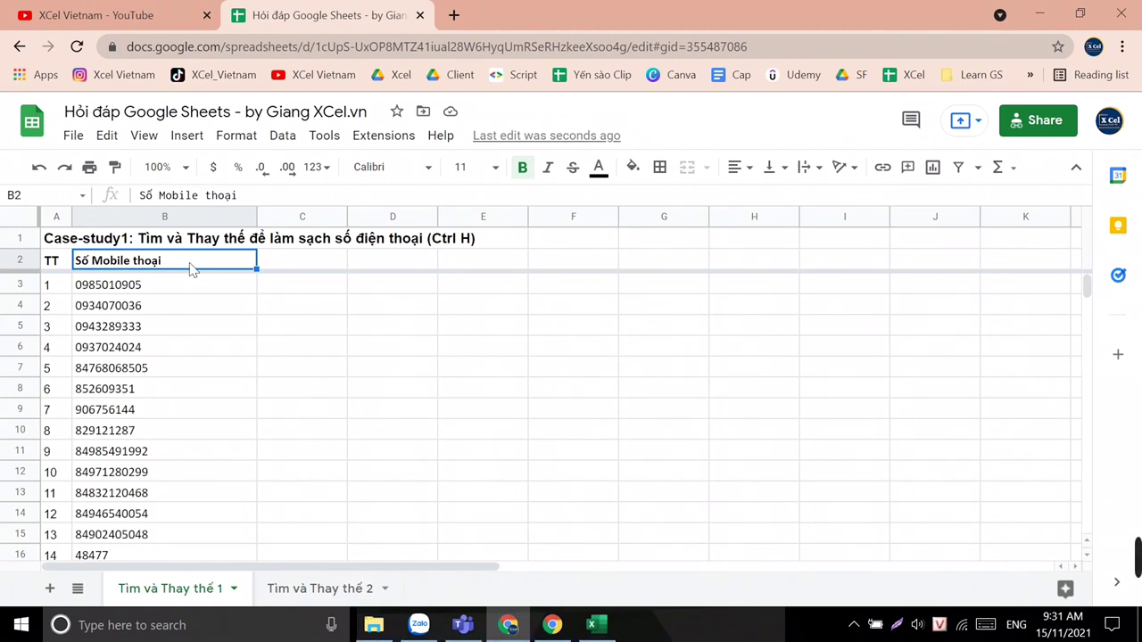
Step: Search all sheets for "Số thoại" with only Match entire cell contents enabled
key("ctrl+h")
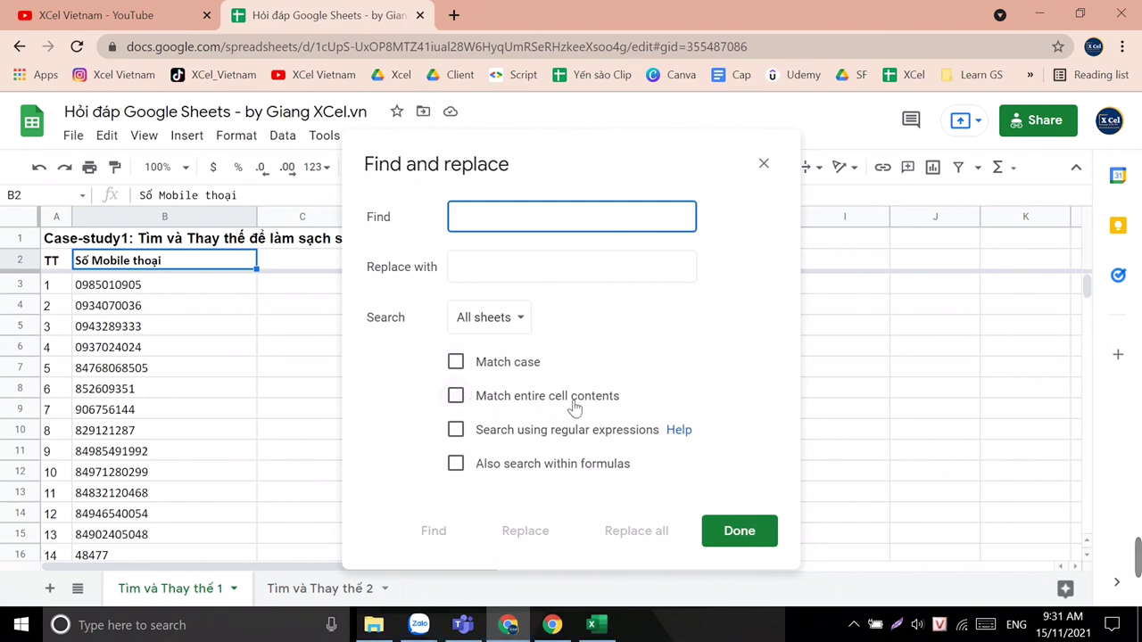
left_click(500, 220)
type("Số")
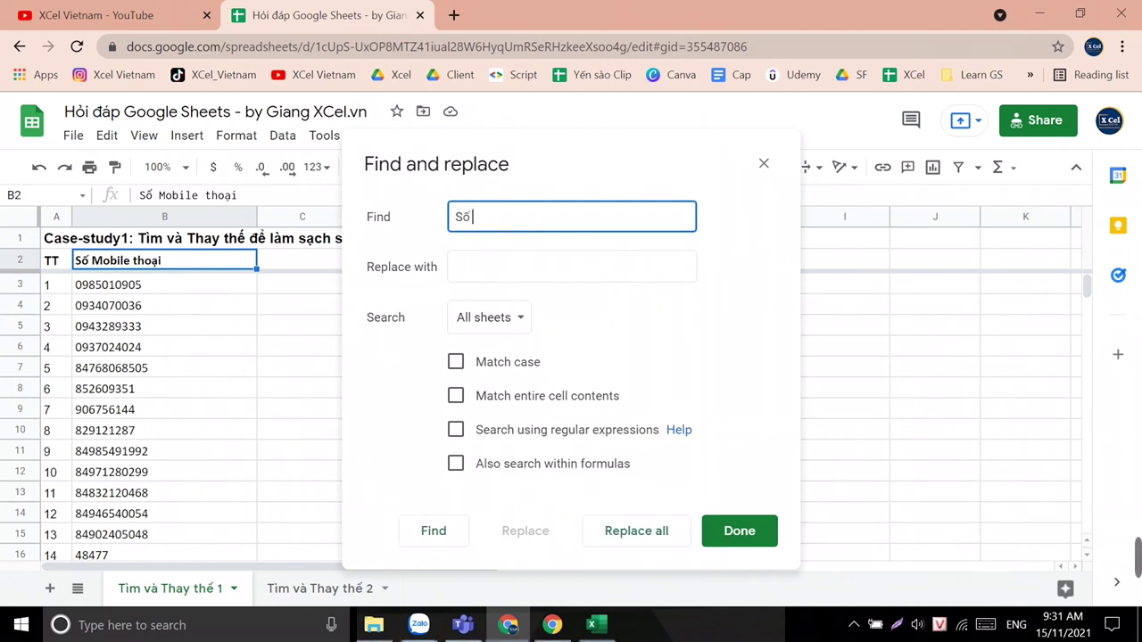
type(" thoai")
left_click(456, 363)
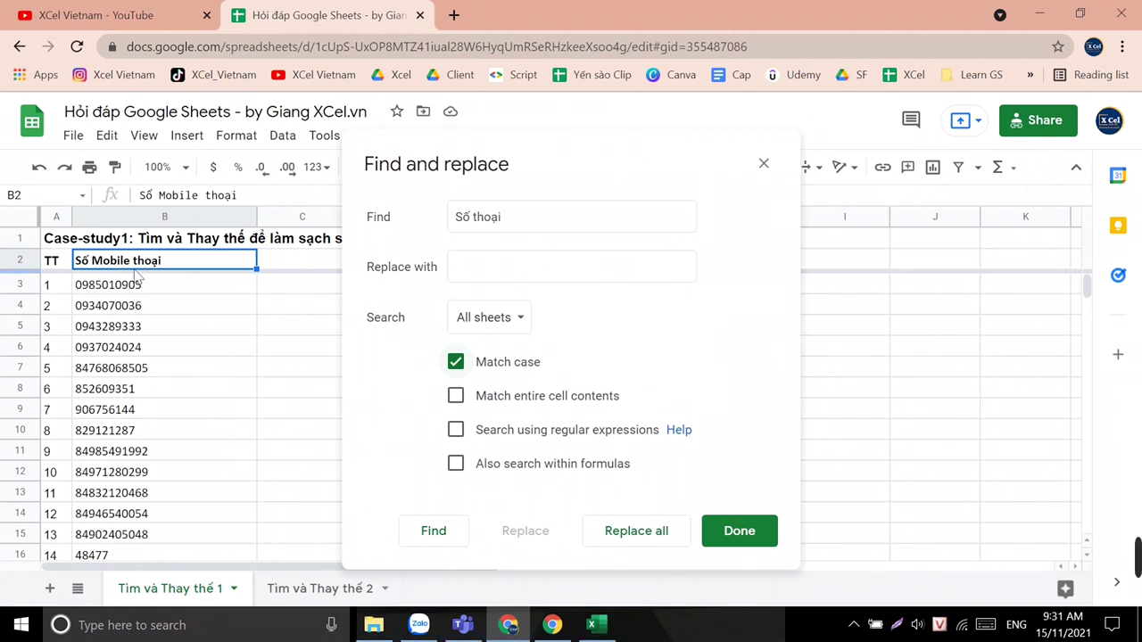
left_click(457, 363)
left_click(457, 397)
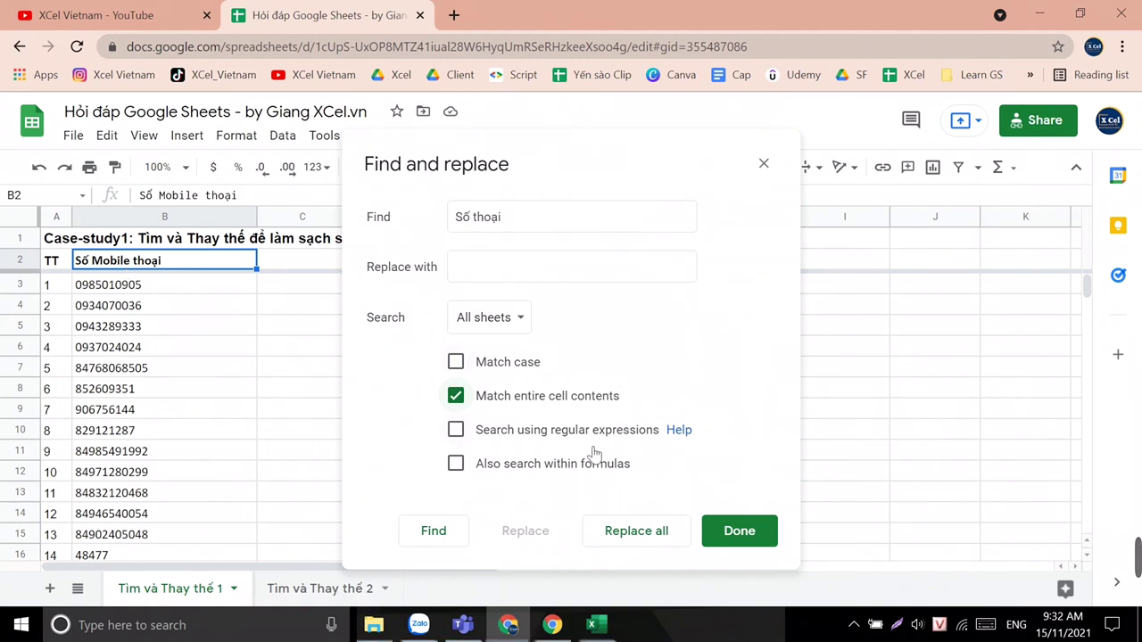
left_click(434, 533)
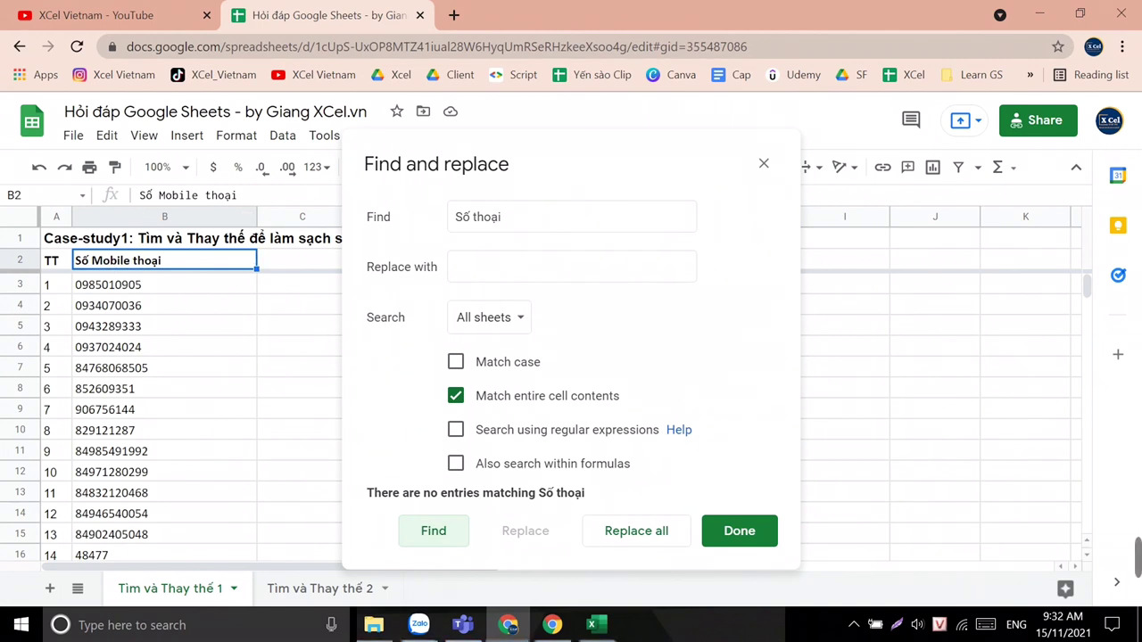
Step: Find the whole-cell text "Số Mobile thoại", replace the match with "Di động", and close find and replace
left_click(499, 217)
key("ctrl+Left")
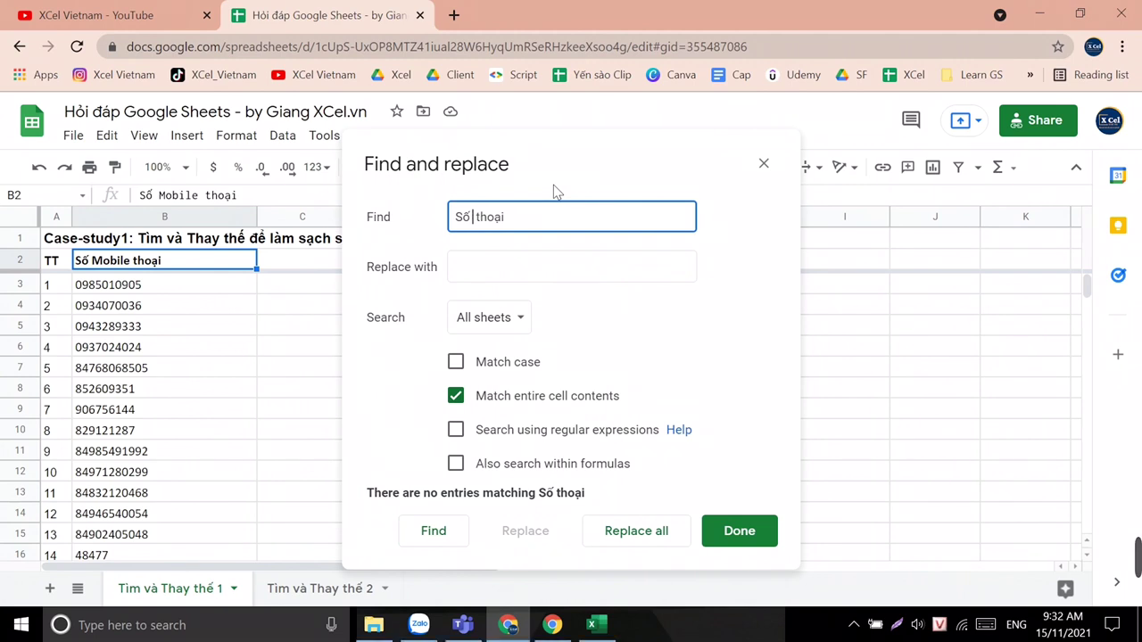
type("Mobile")
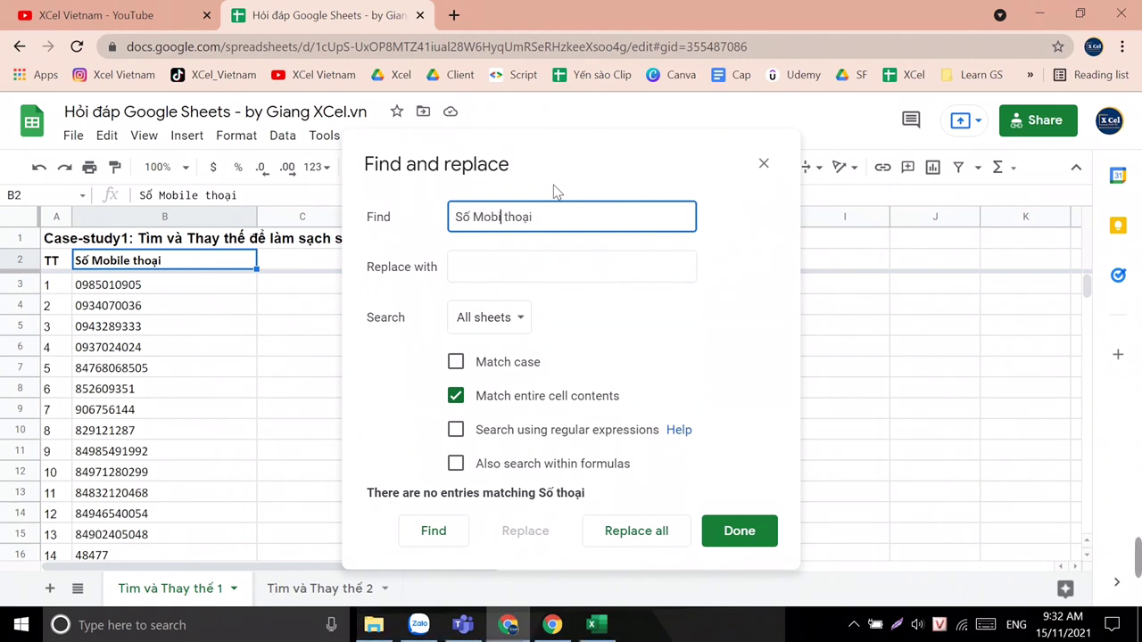
left_click(571, 267)
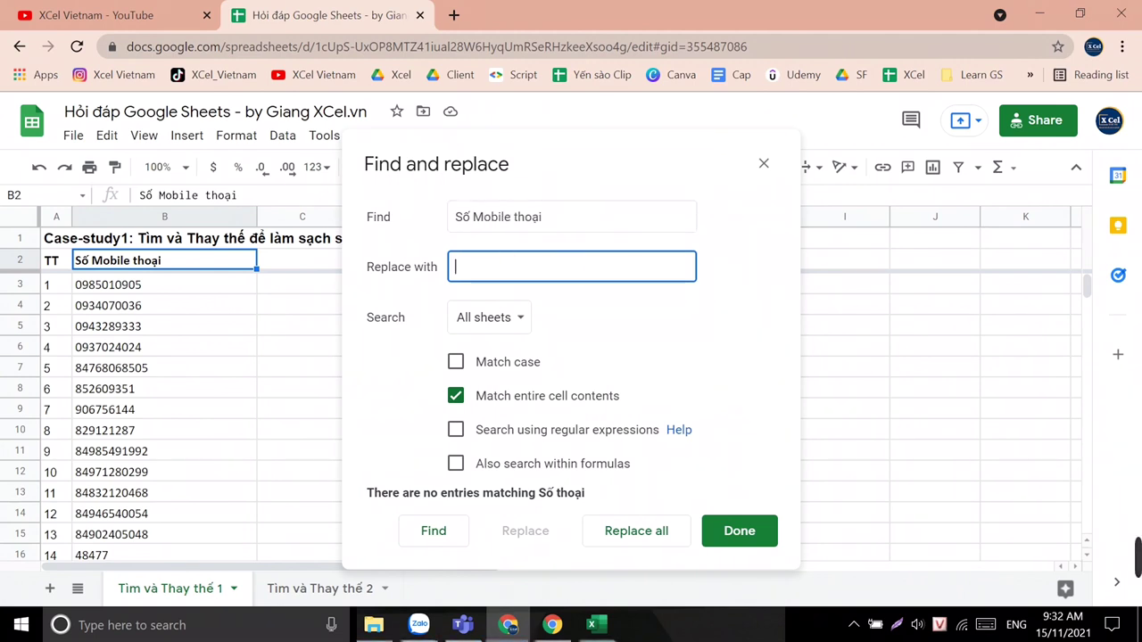
type("Di động")
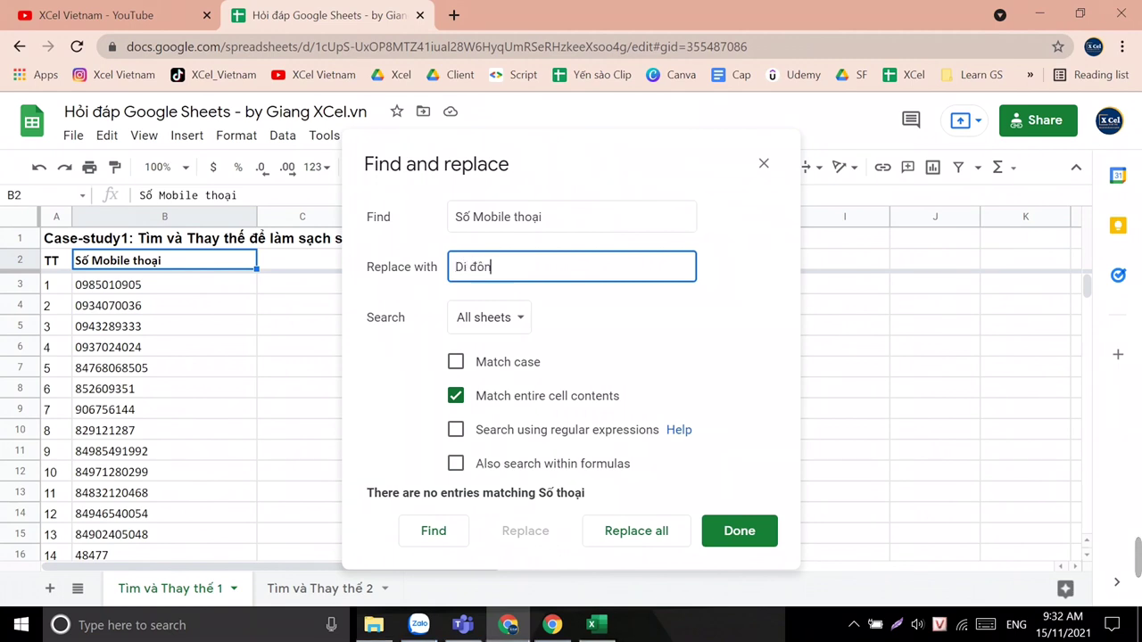
key("Return")
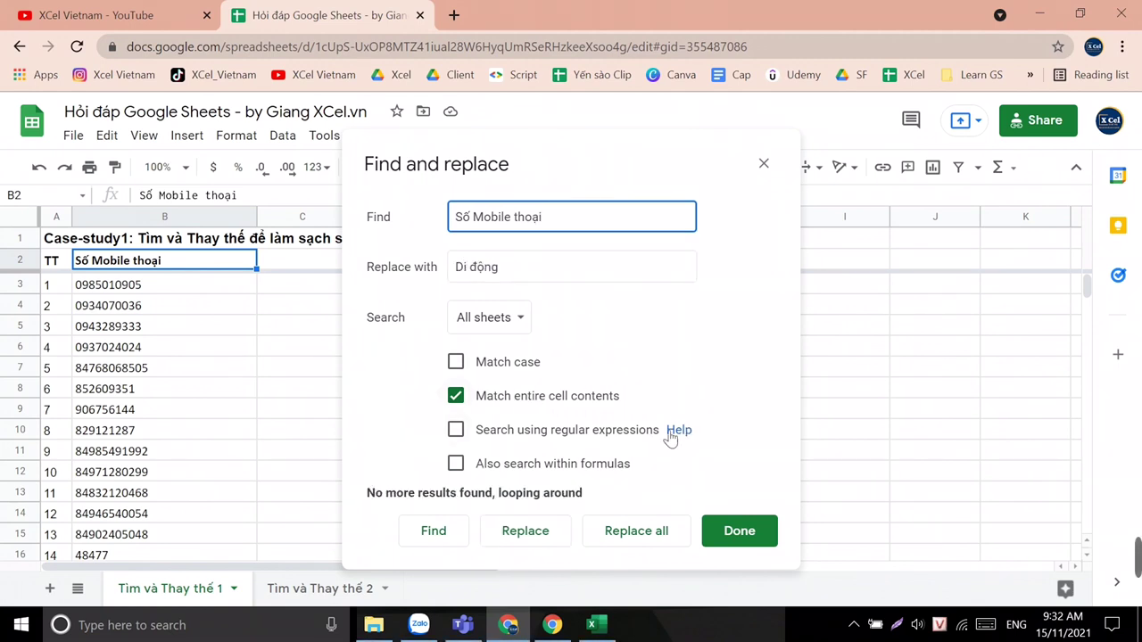
left_click(541, 538)
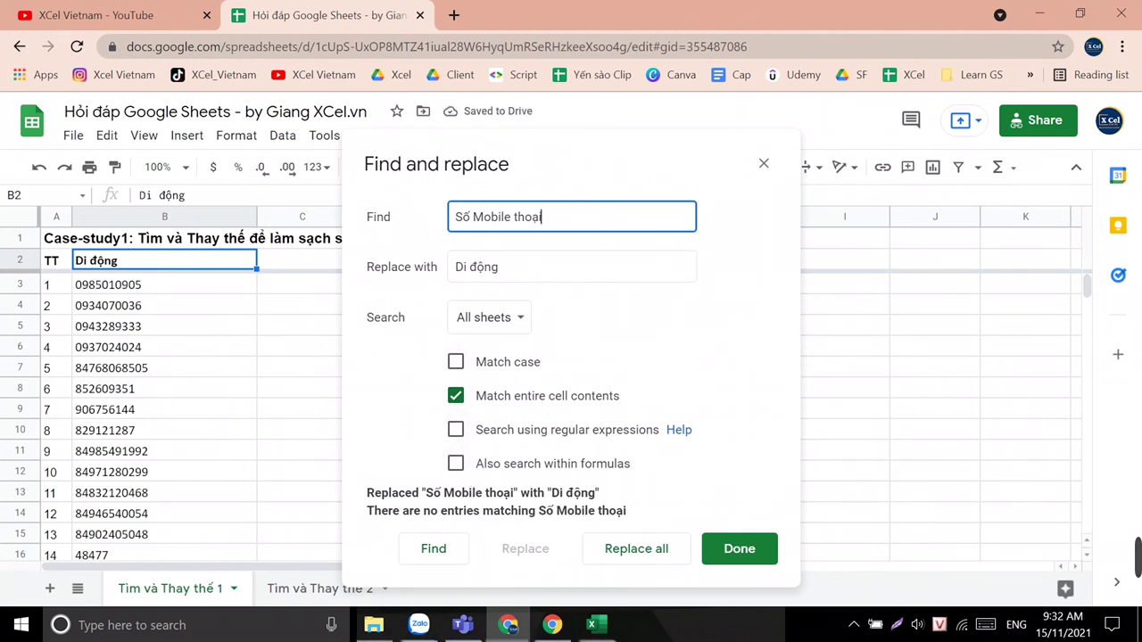
left_click(713, 548)
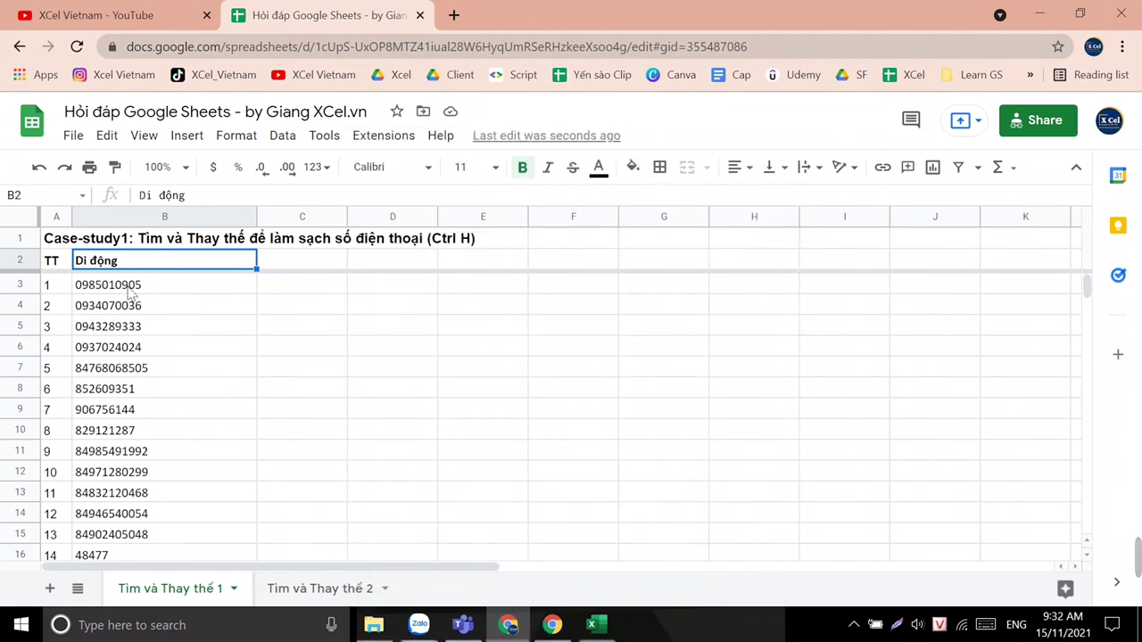
key("ctrl+h")
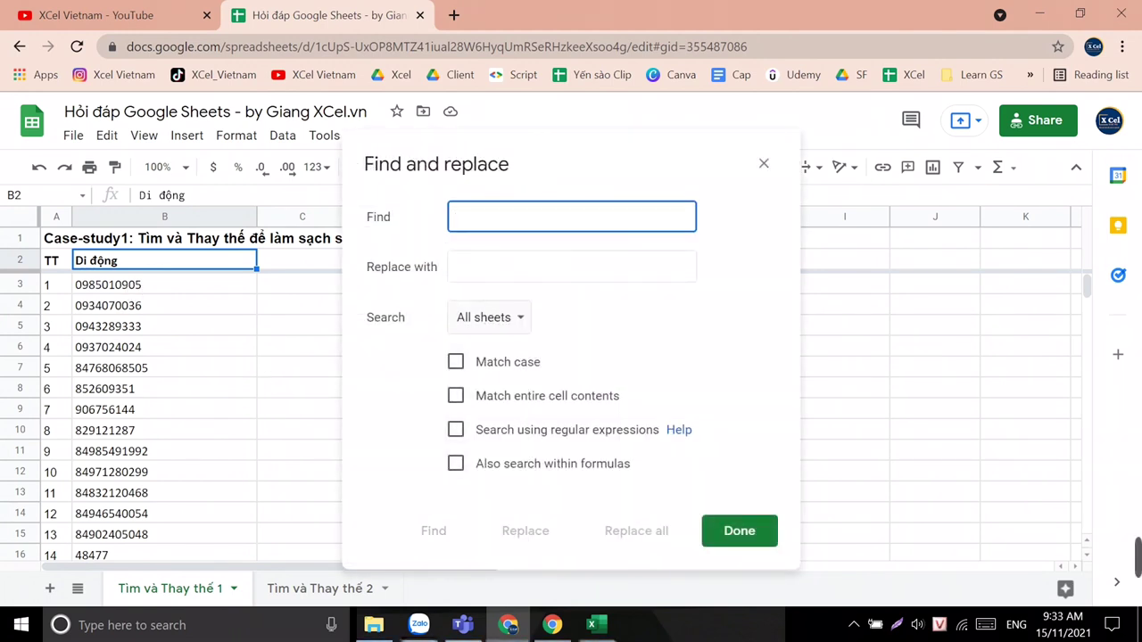
left_click(518, 323)
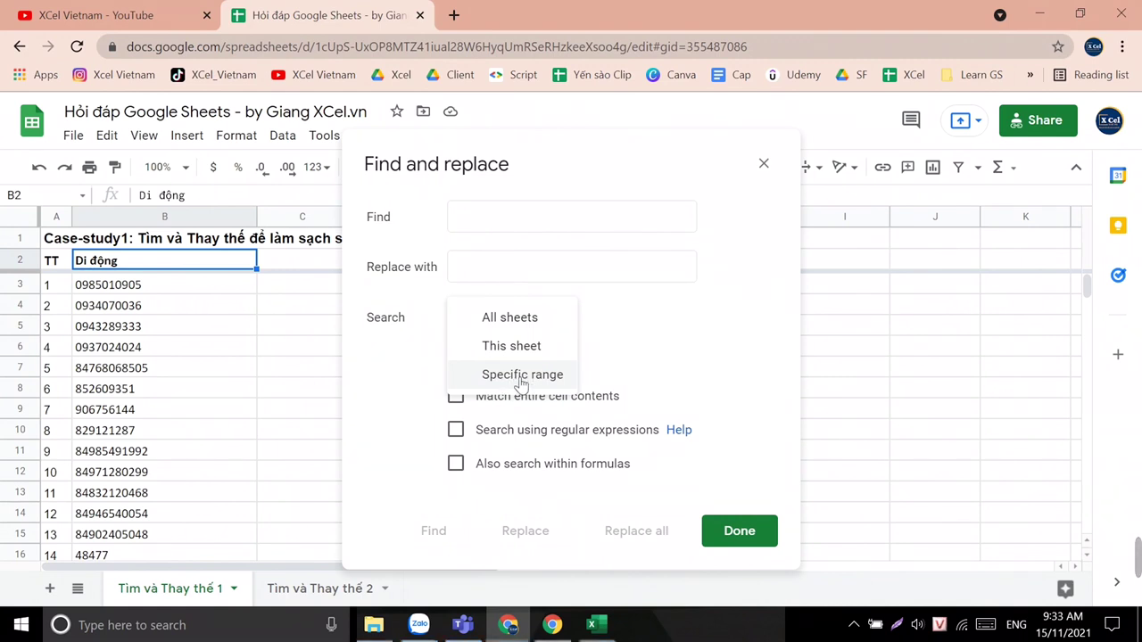
left_click(686, 365)
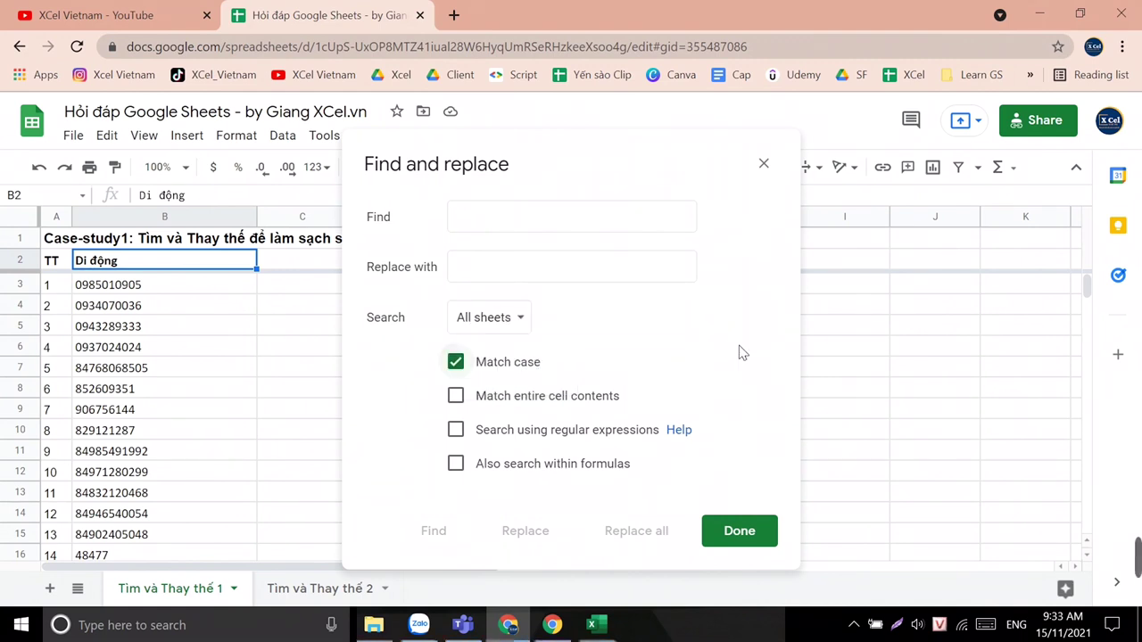
left_click(477, 367)
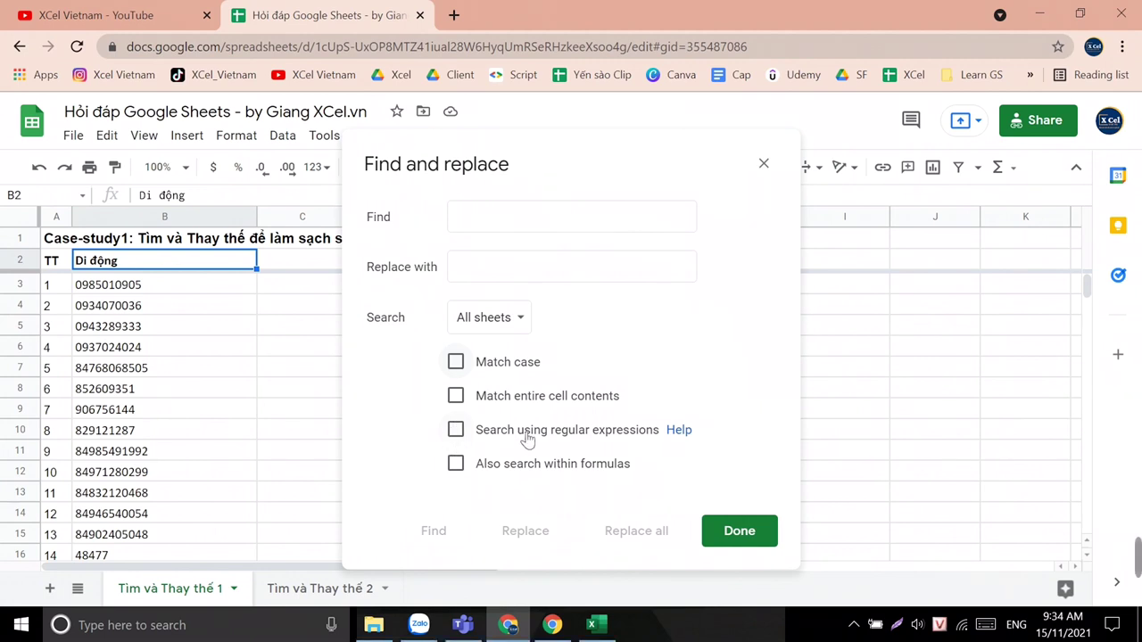
left_click(764, 165)
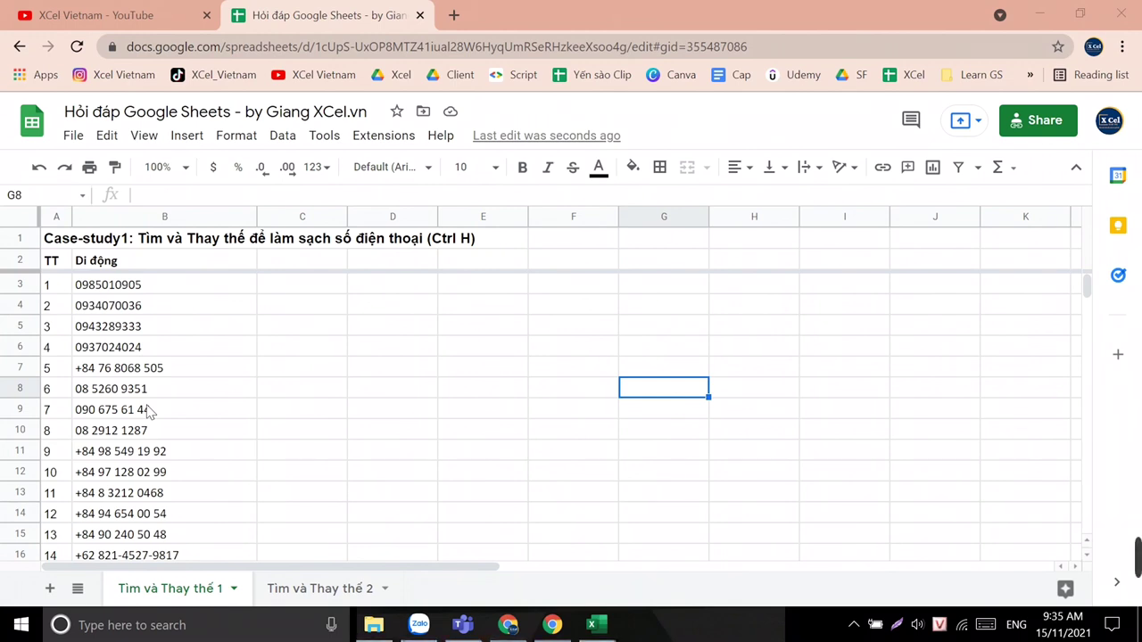
Step: Set up a find and replace on column B that searches for \D+ and has an empty replacement
left_click(197, 217)
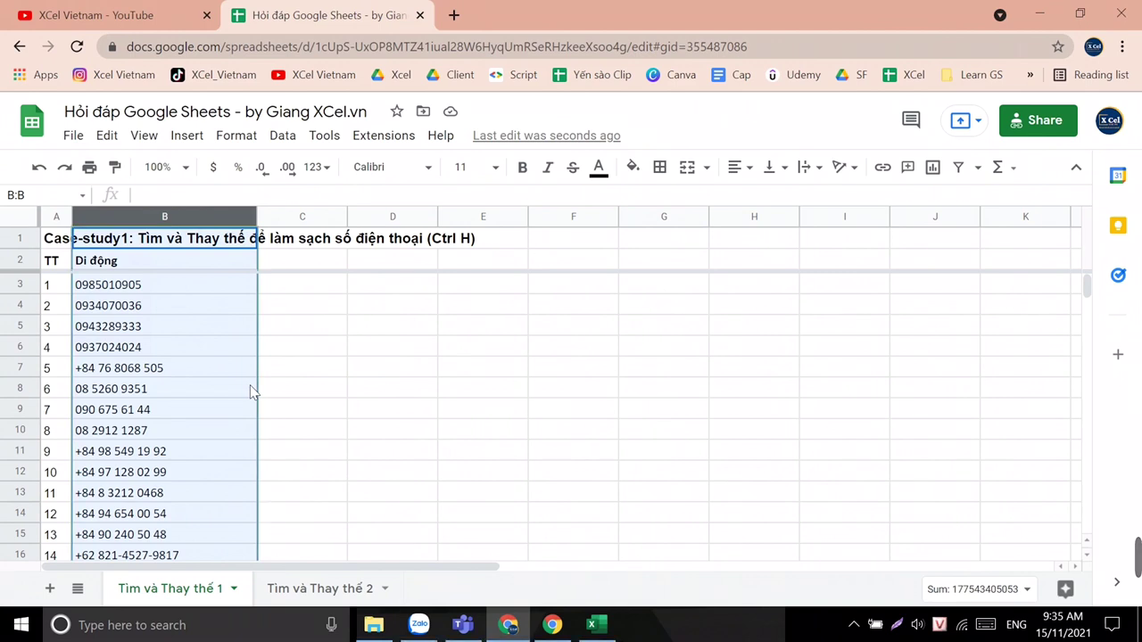
key("ctrl+h")
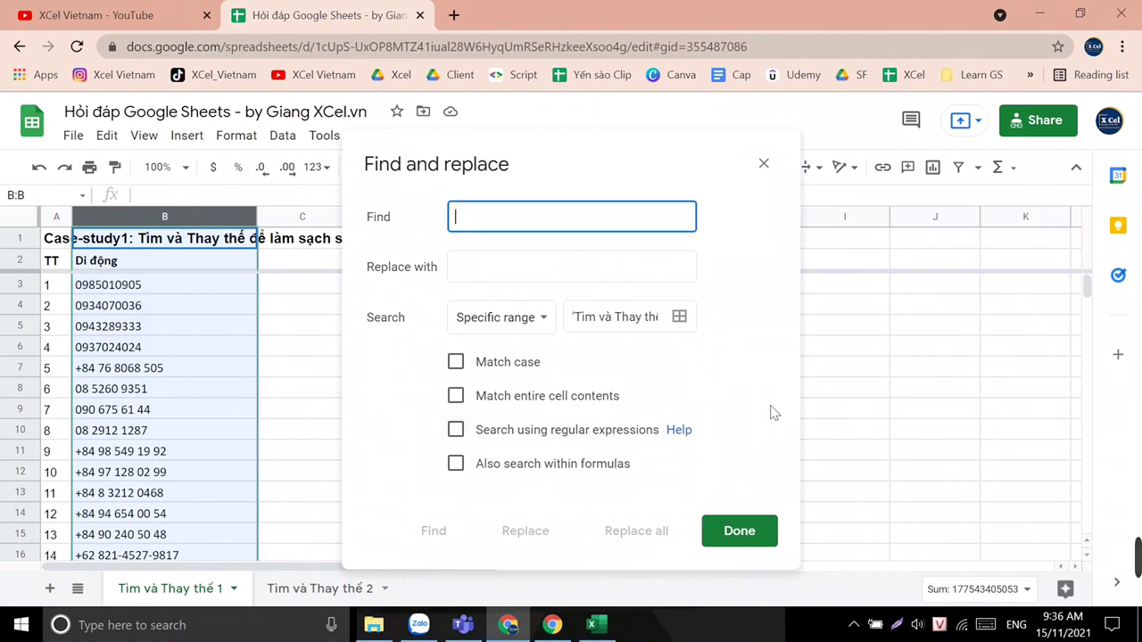
type("\\D+")
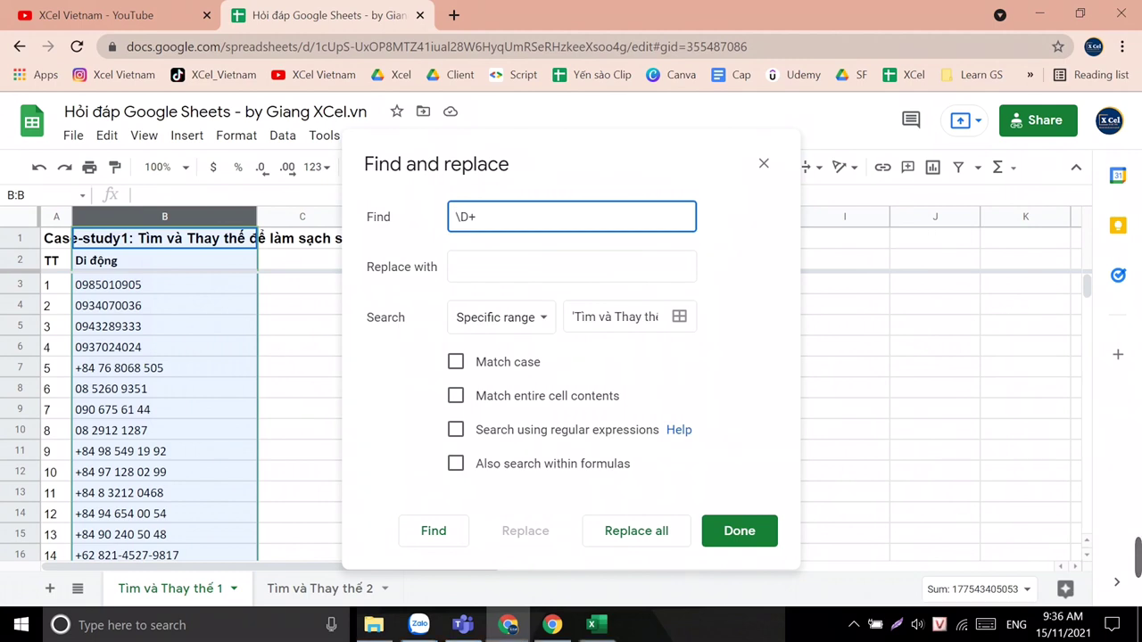
left_click_drag(470, 216, 487, 217)
left_click(398, 274)
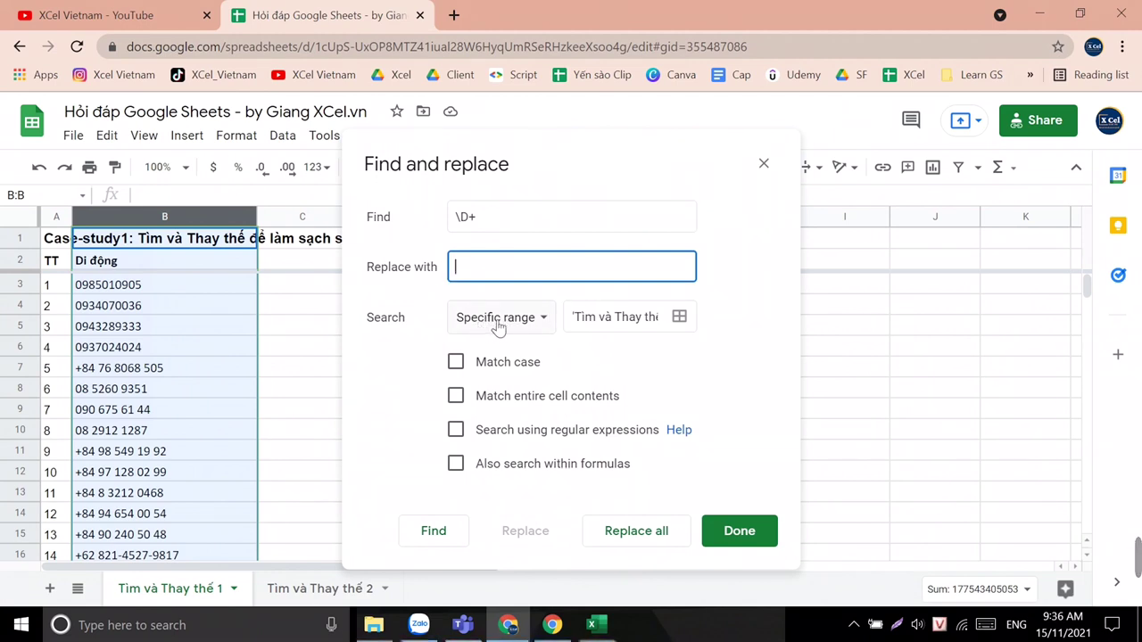
Step: Edit the specific search range so it covers column B from row 3 downward
left_click(625, 316)
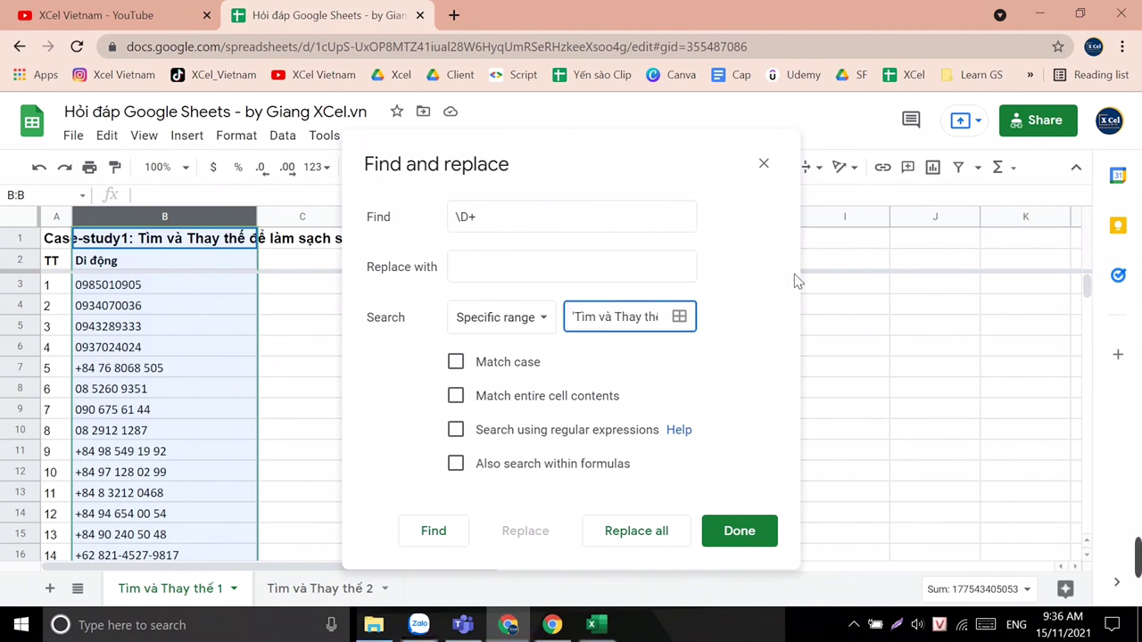
key("Right")
key("Right")
key("Right")
key("Right")
key("Right")
key("Right")
key("Right")
key("Right")
key("Right")
key("Right")
key("Right")
key("Right")
key("Right")
key("Right")
key("Right")
key("Right")
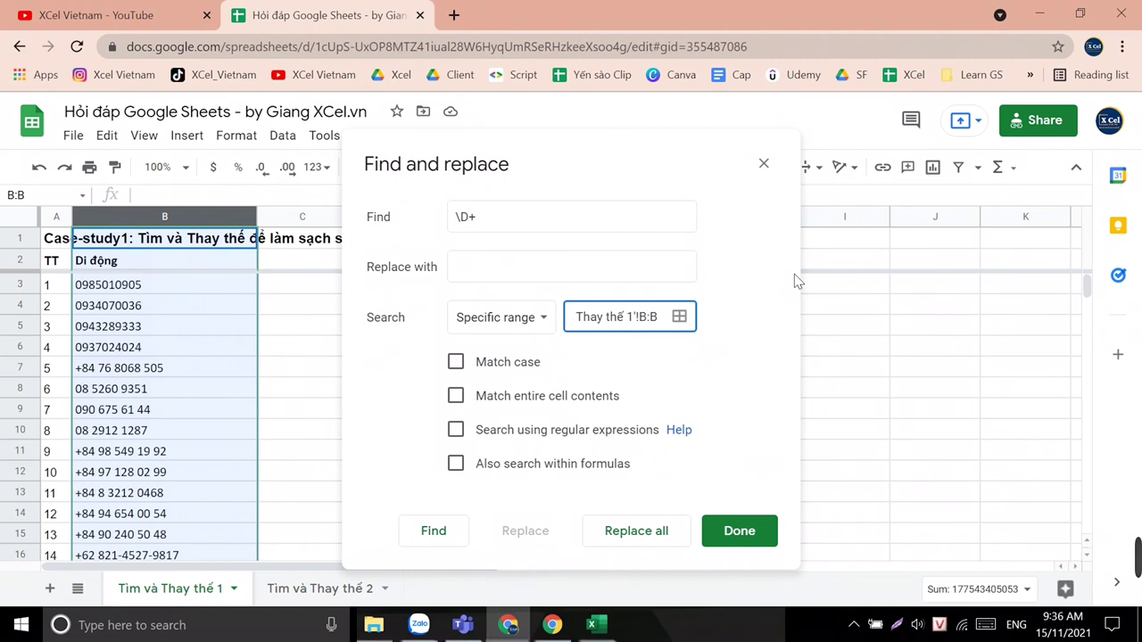
type("3")
Step: Enable regular expression searching with Match case off, replace all matches of \D+ with nothing, and close find and replace
left_click(456, 429)
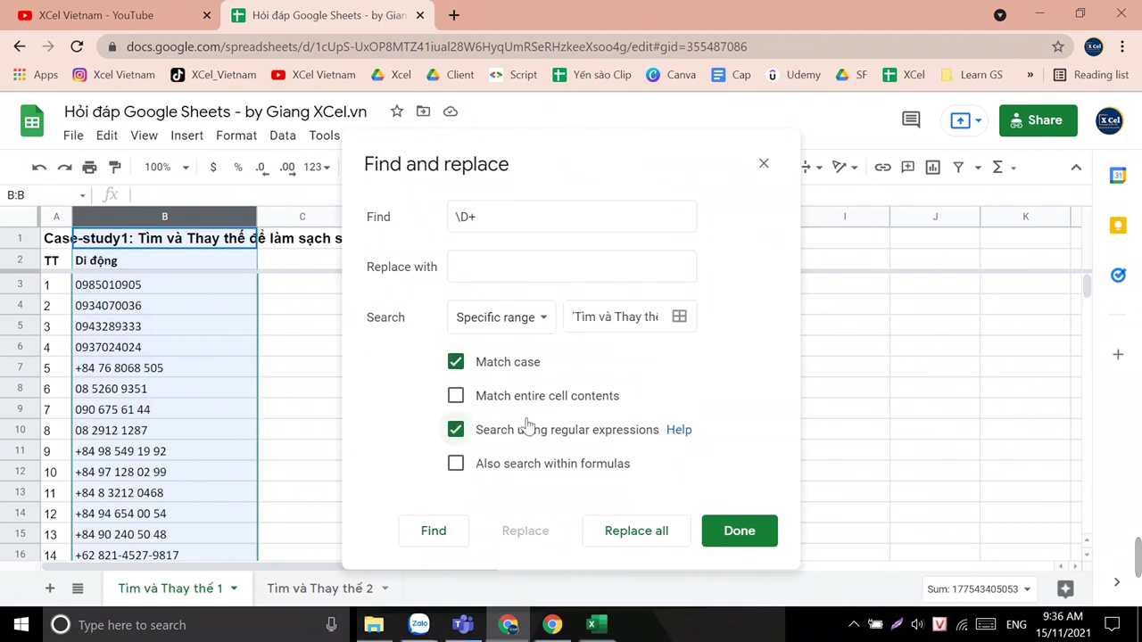
left_click(471, 365)
left_click(624, 533)
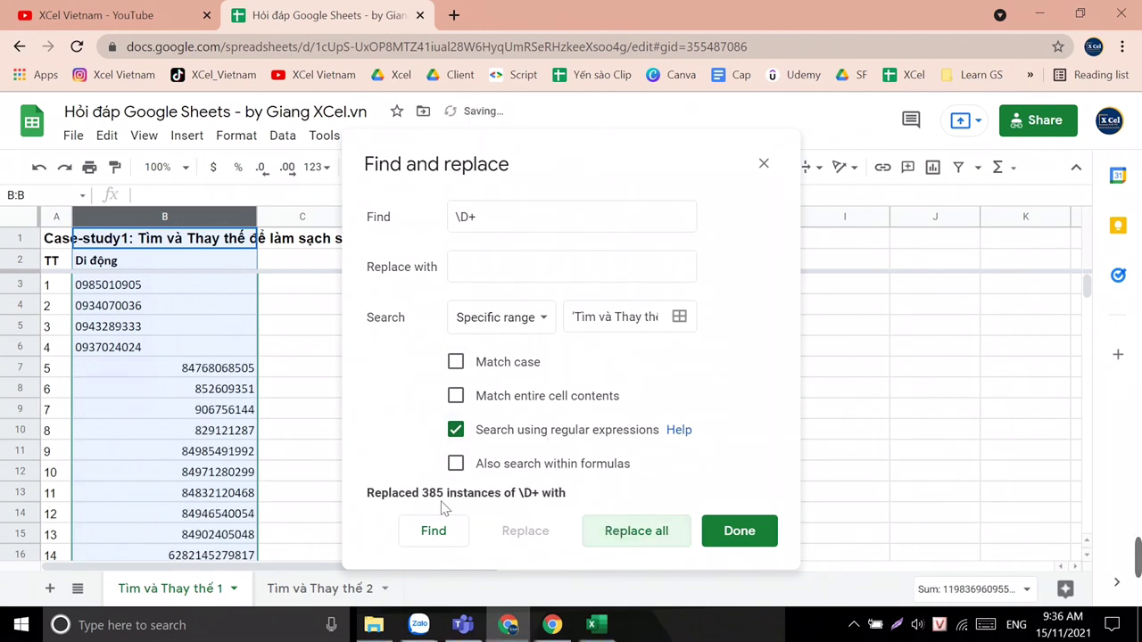
left_click(745, 534)
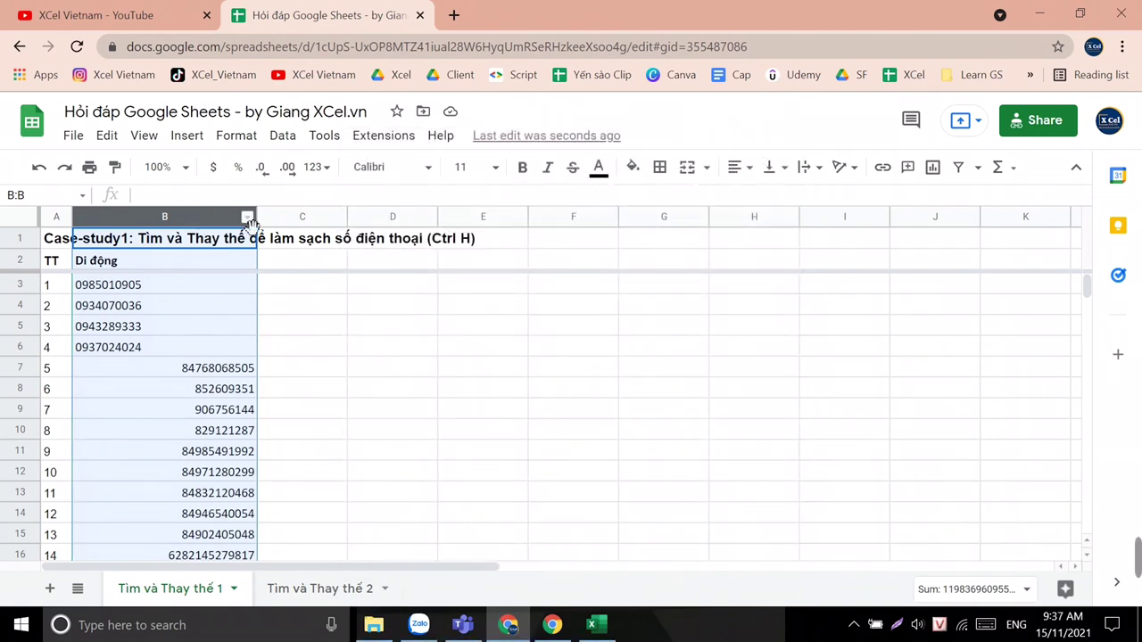
left_click(739, 168)
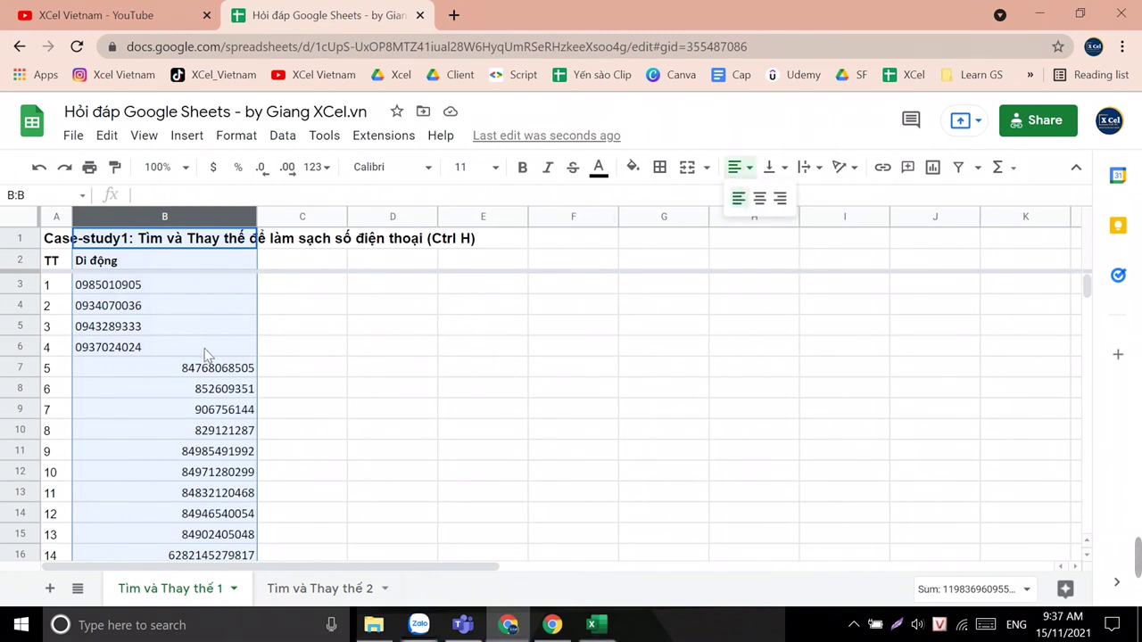
Step: Write a formula in C3 that takes the last 9 characters of the first phone number, =right(B3,9)
left_click(289, 284)
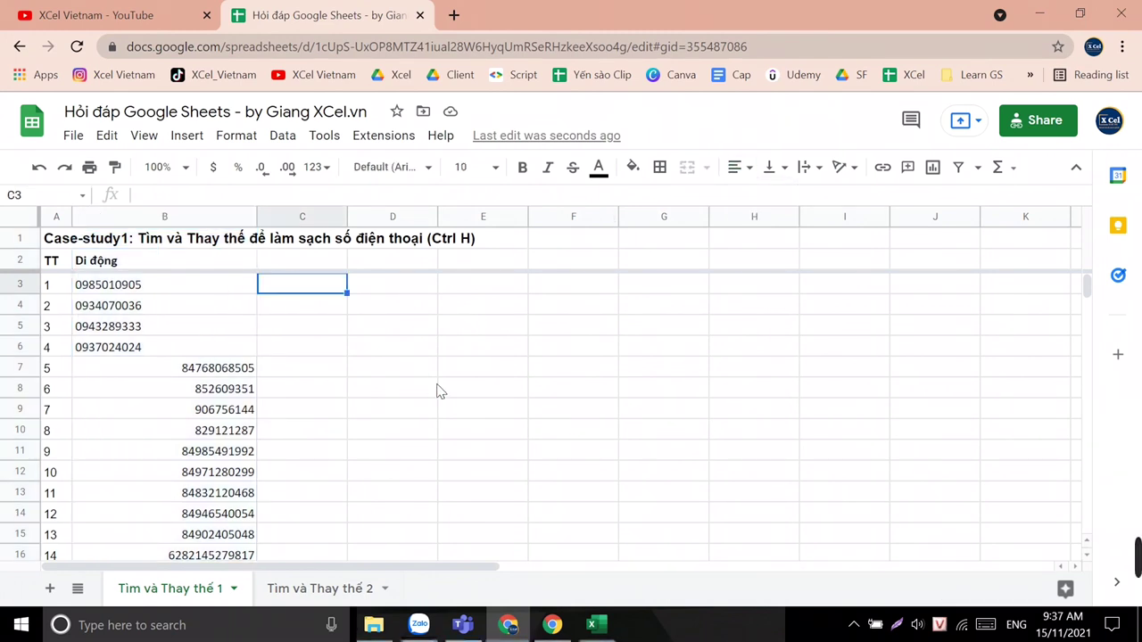
type("=")
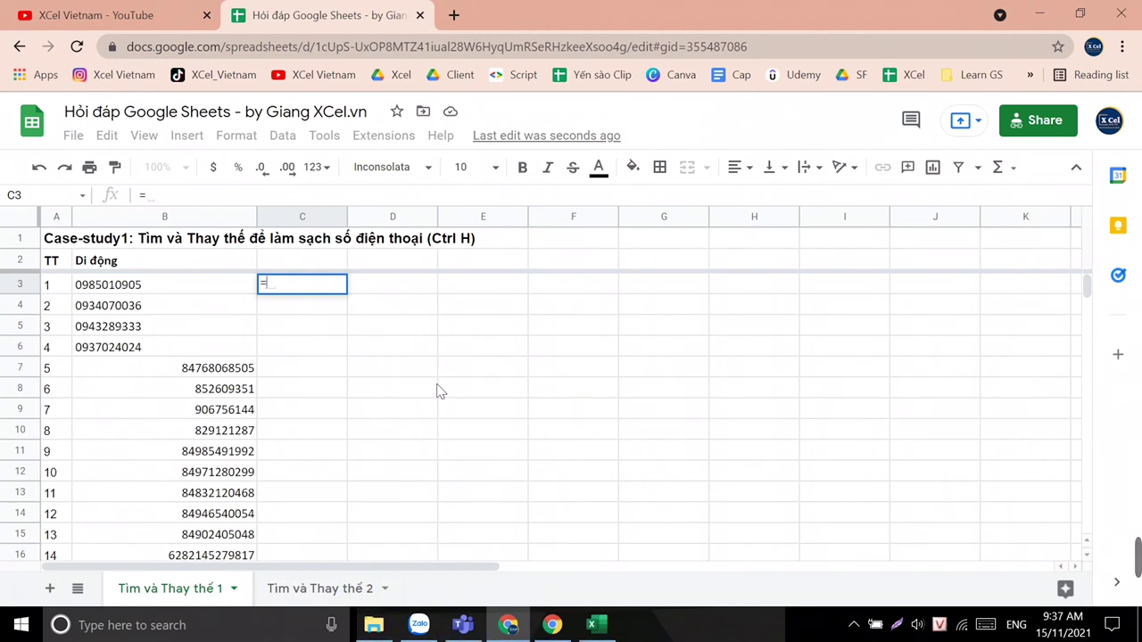
type("right(")
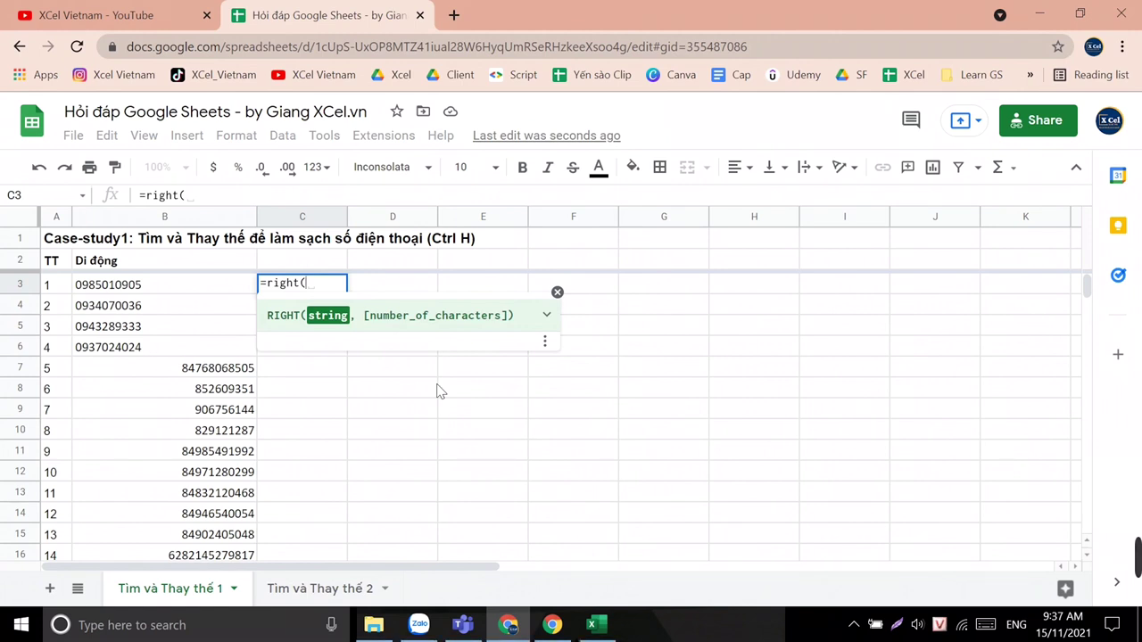
key("Left")
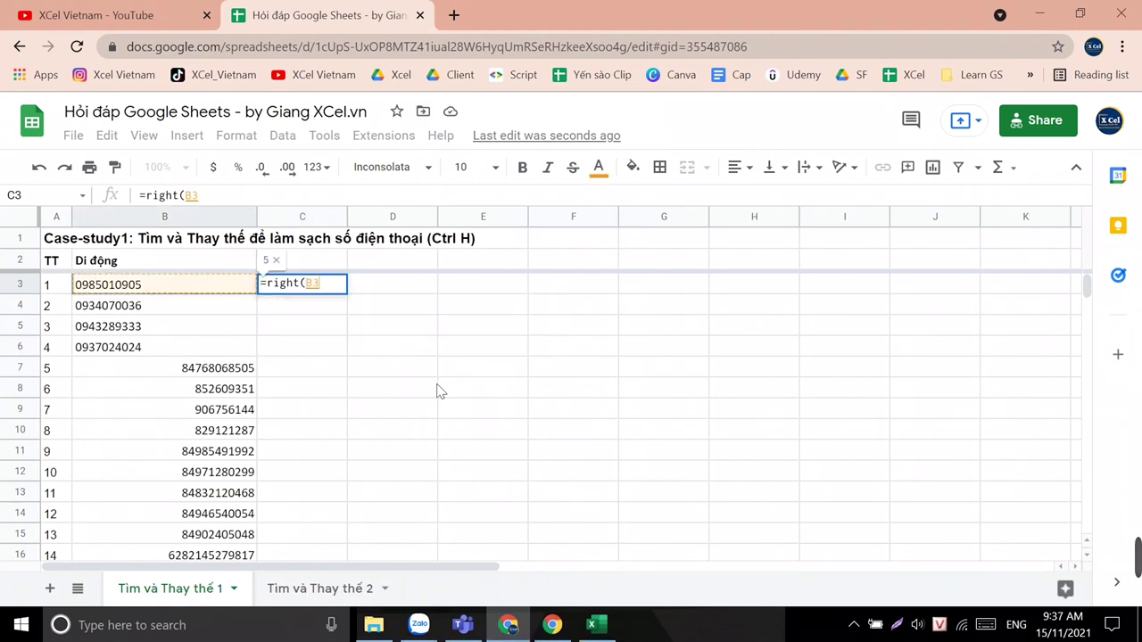
type(",9")
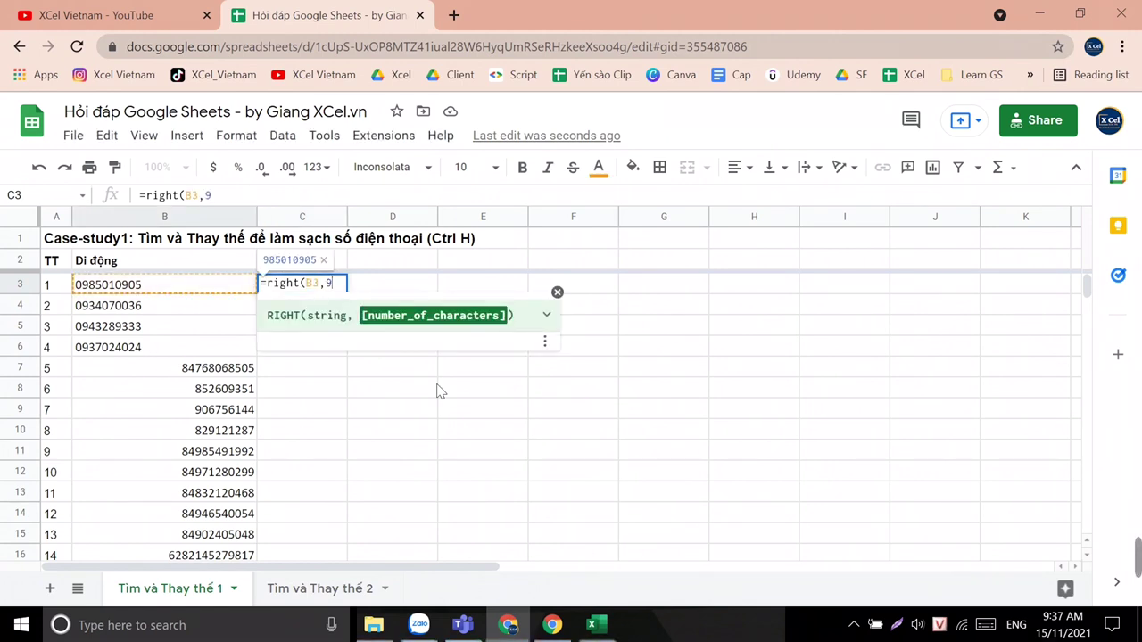
type(",")
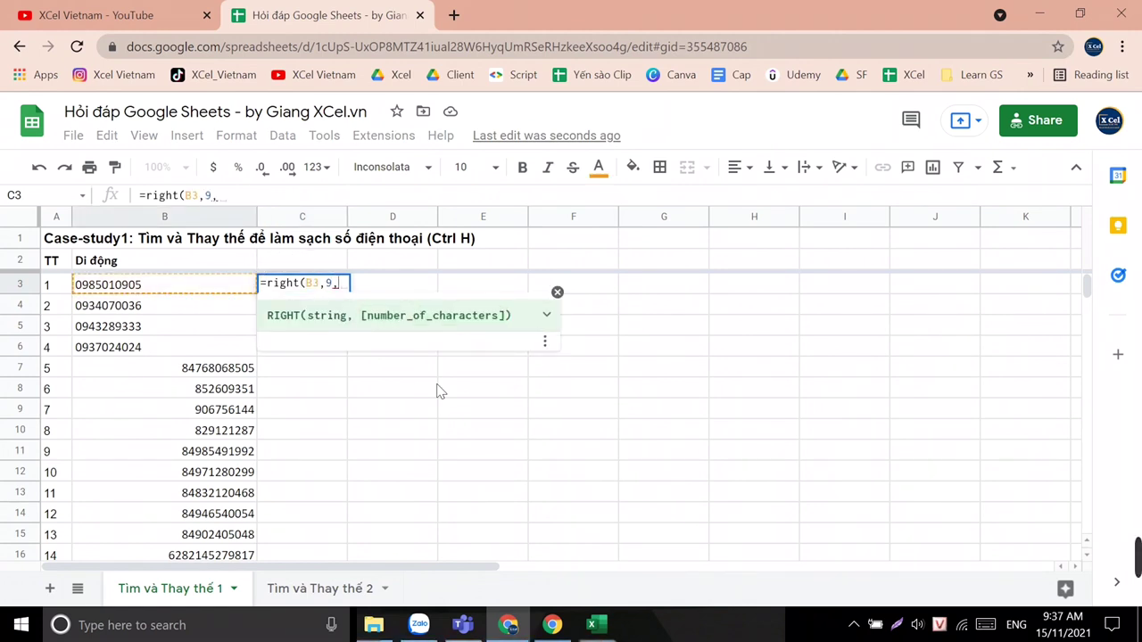
key("BackSpace")
type(")")
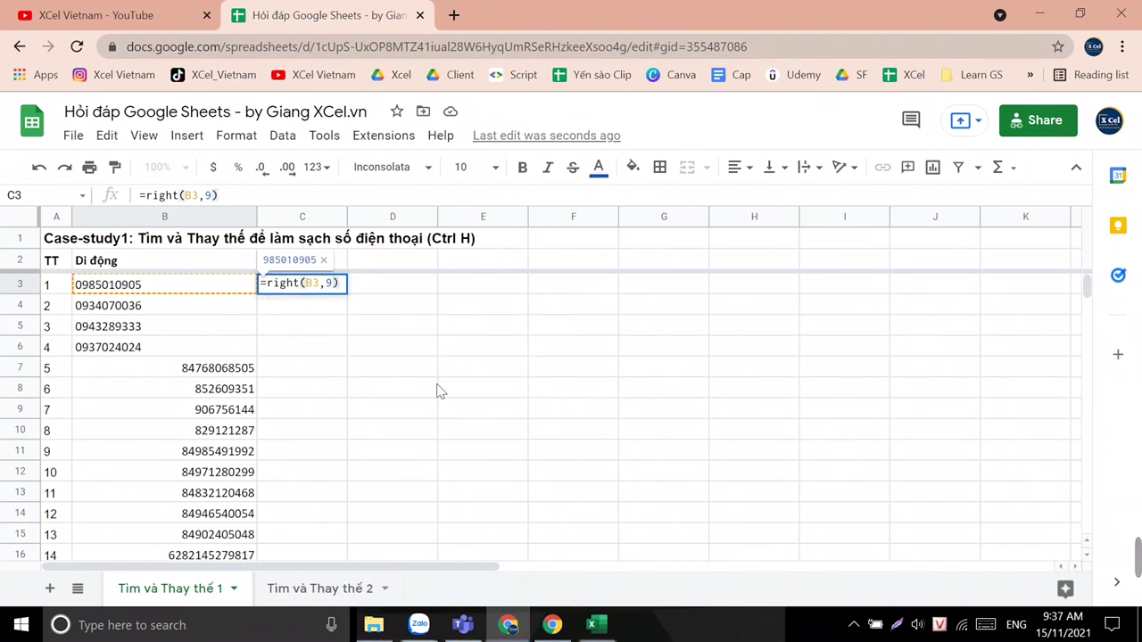
Step: Prefix the C3 formula with "0"& to make ="0"&right(B3,9), and accept the suggested autofill down column C
left_click(266, 284)
type("0")
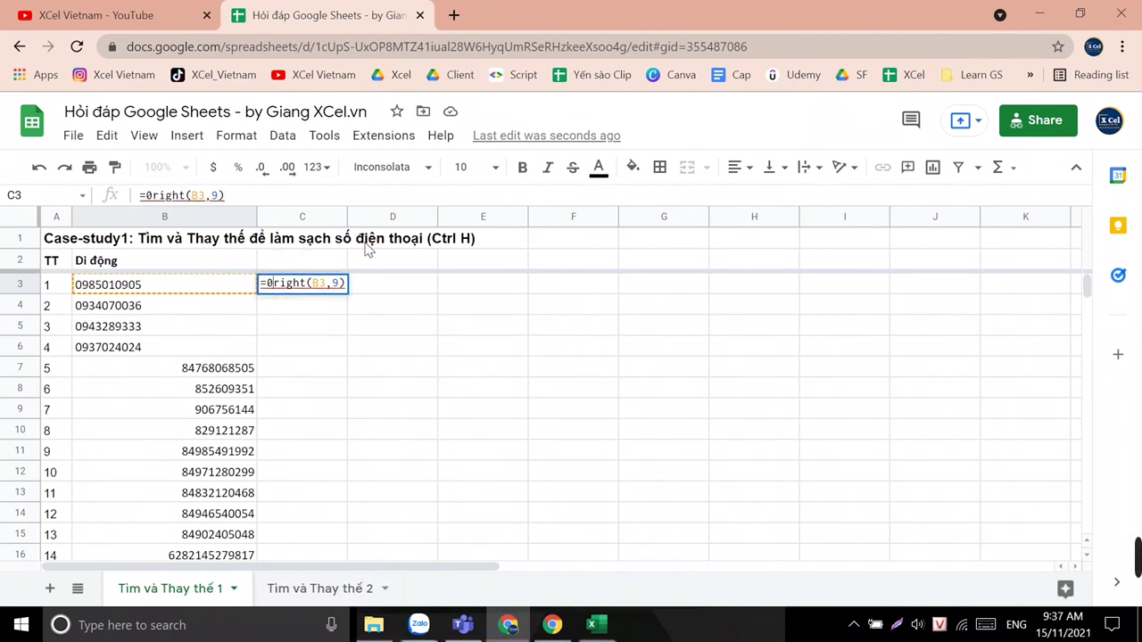
key("Left")
type("\"0")
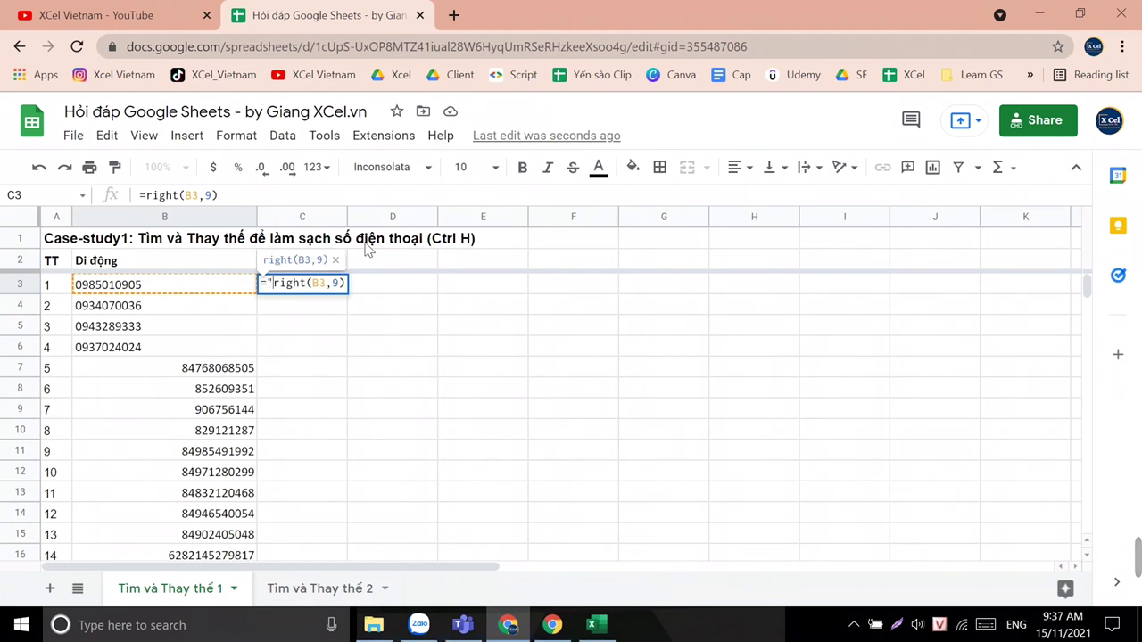
type("\"")
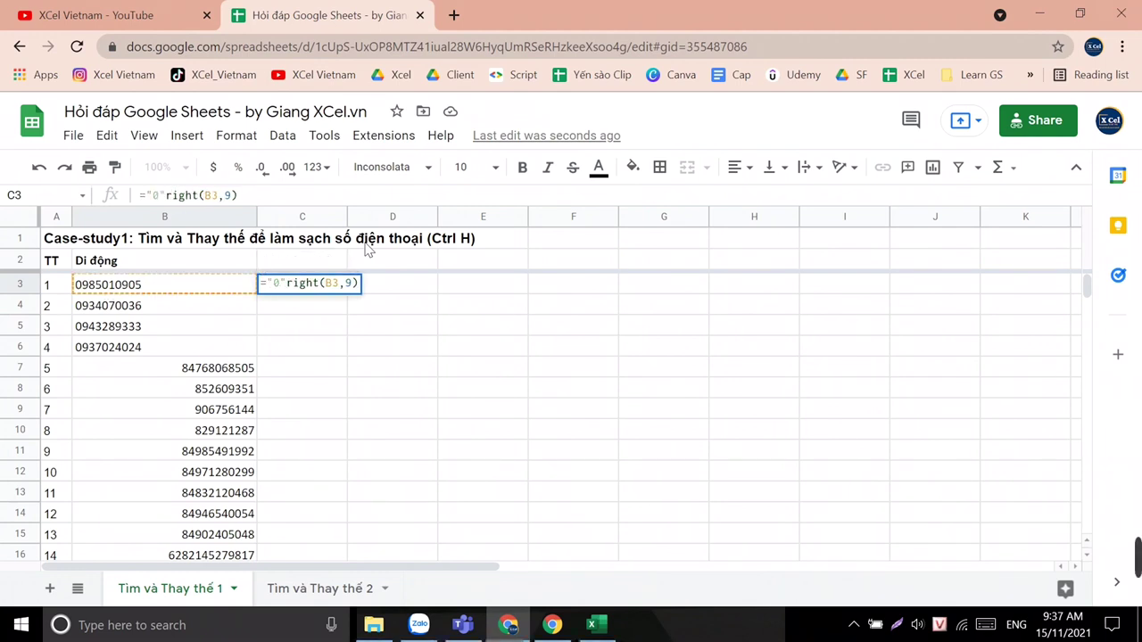
type("&")
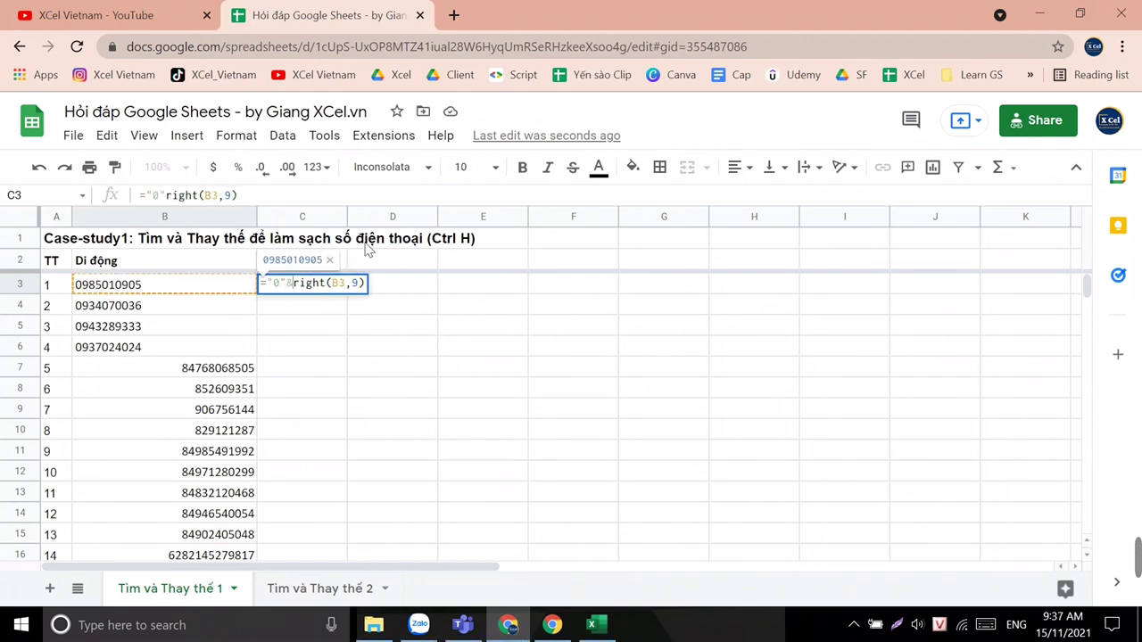
key("Return")
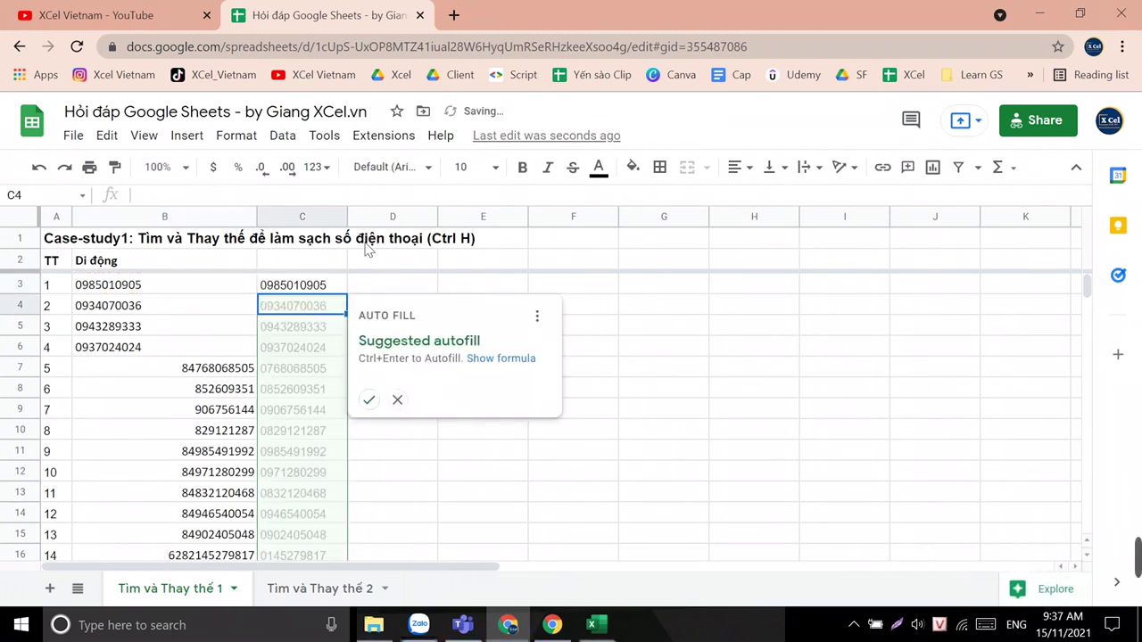
left_click(369, 402)
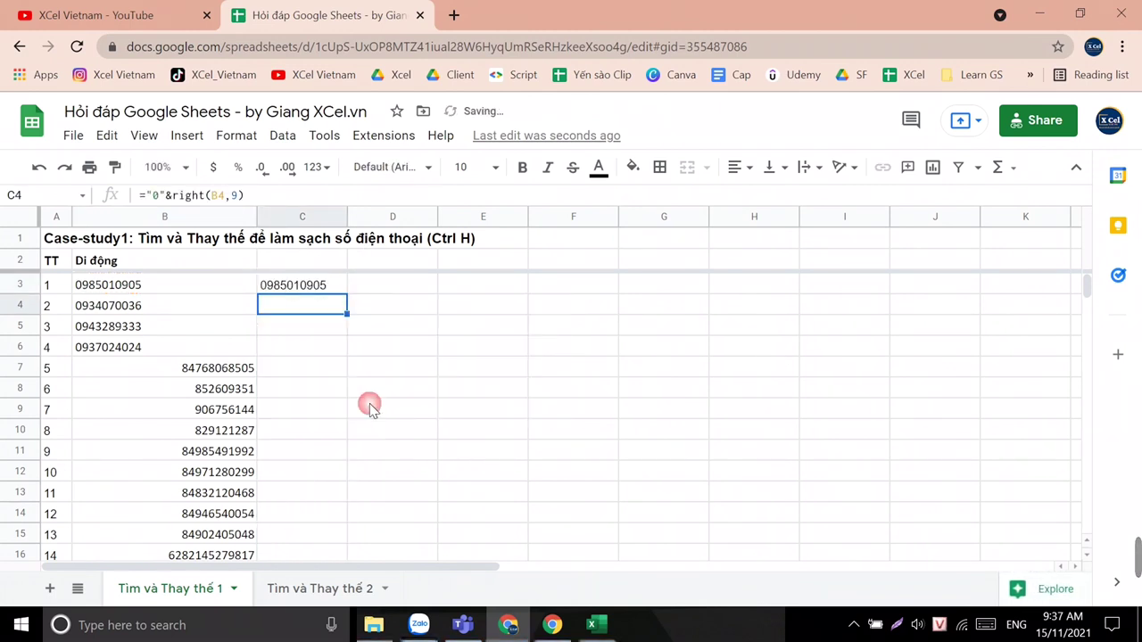
Step: Wrap the existing formula in C3 in ARRAYFORMULA, including its closing parenthesis
left_click(310, 290)
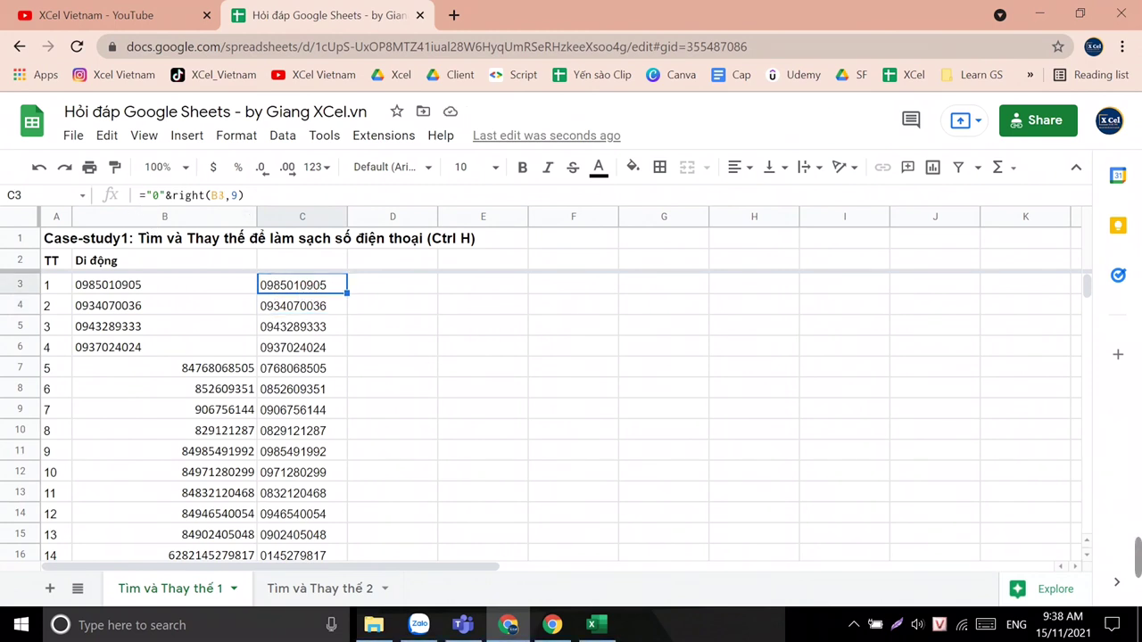
key("F2")
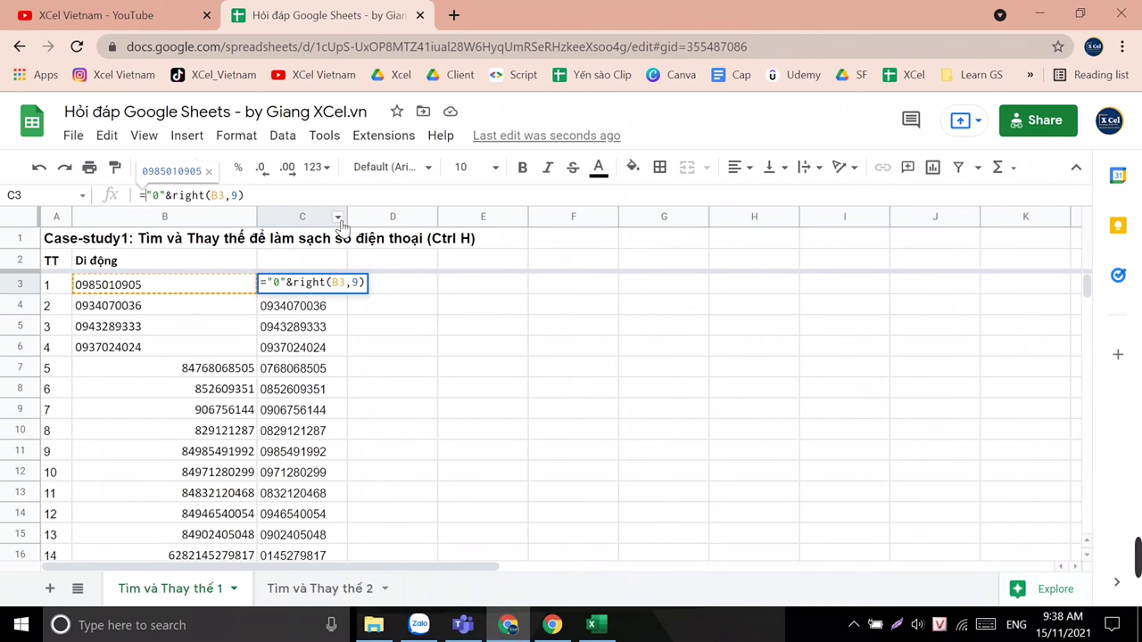
key("Home")
key("Right")
type("arra")
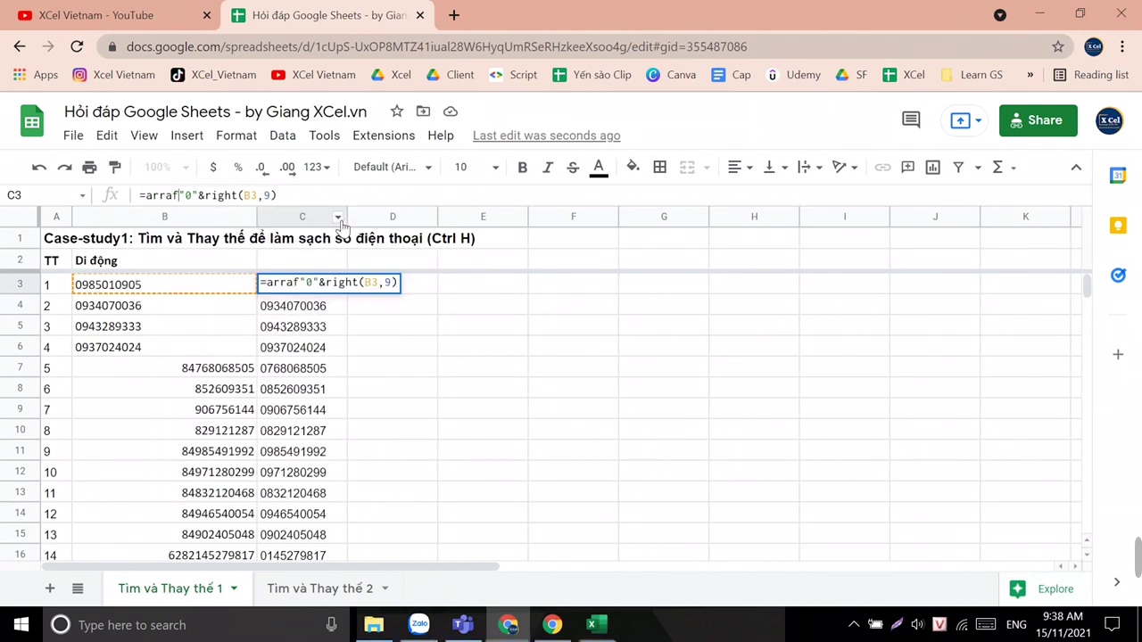
left_click(342, 228)
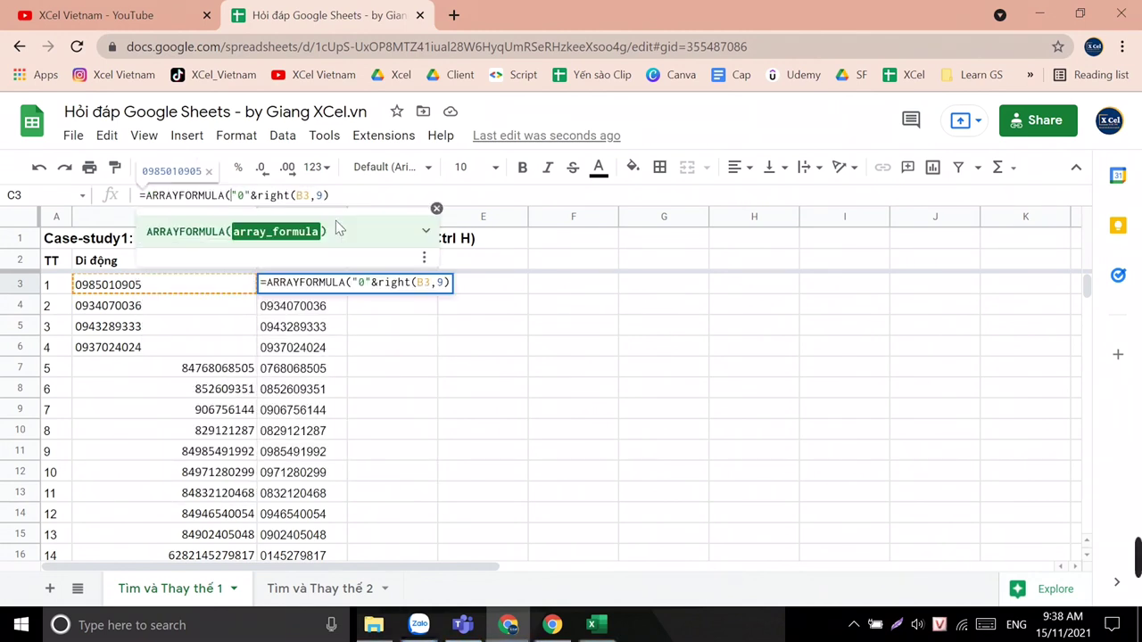
key("End")
type(")")
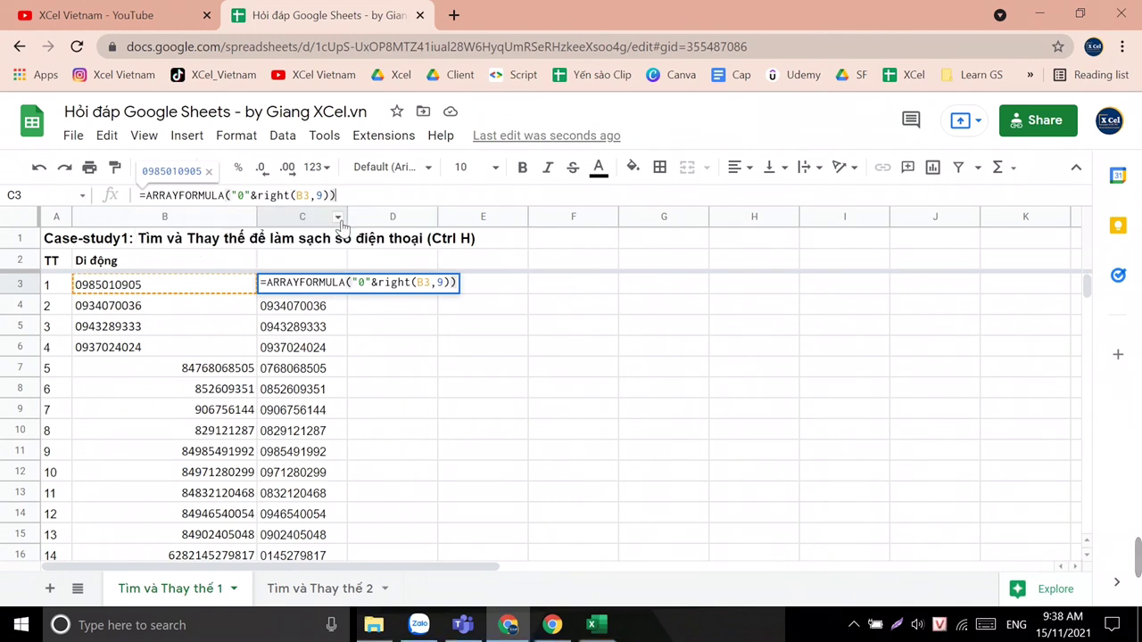
Step: Extend the B3 reference in the C3 array formula to the open-ended range B3:B and confirm the formula
key("Left")
type(":B")
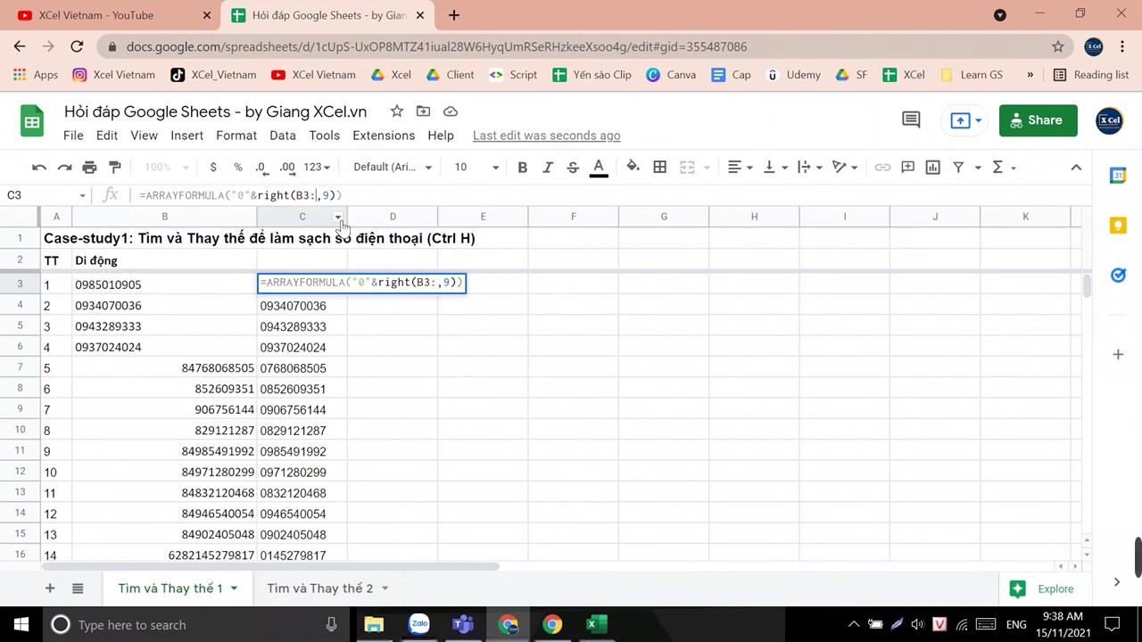
key("End")
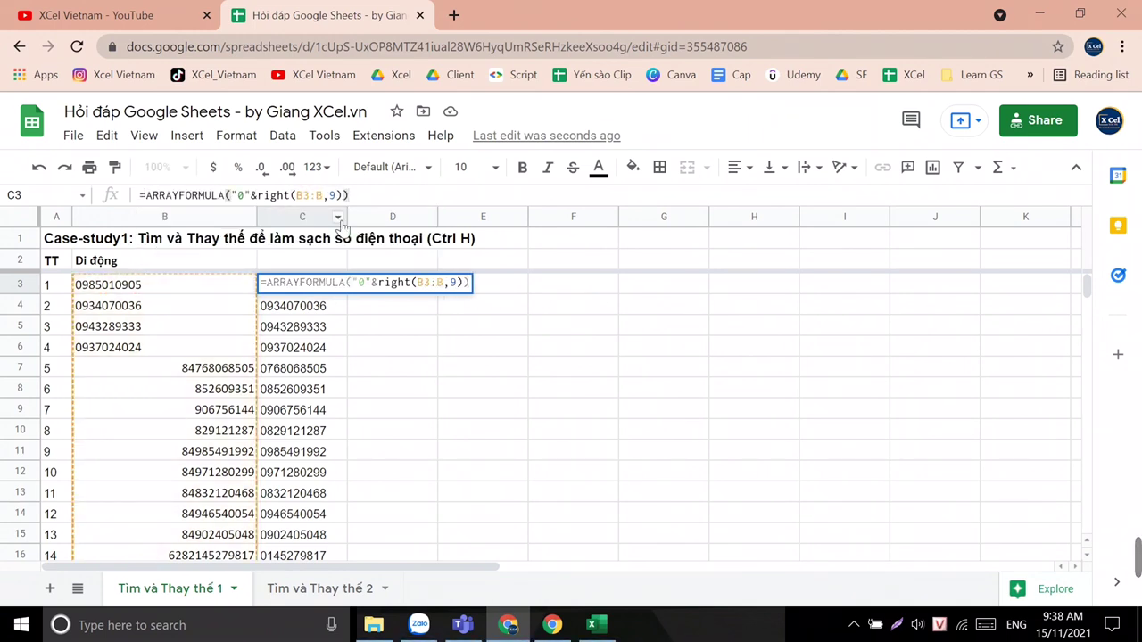
key("Return")
Step: Clear the individual row formulas from C4:C127 so the array formula in C3 fills the column, and check the results
key("ctrl+shift+Down")
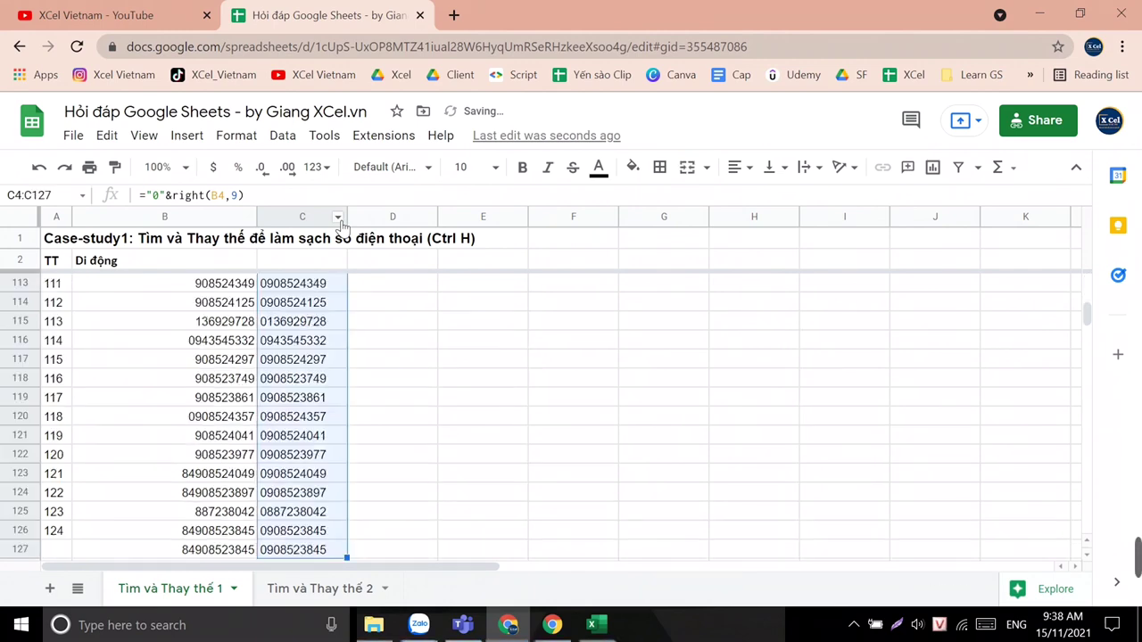
key("ctrl+c")
key("ctrl+shift+v")
scroll(340, 366, "up", 20)
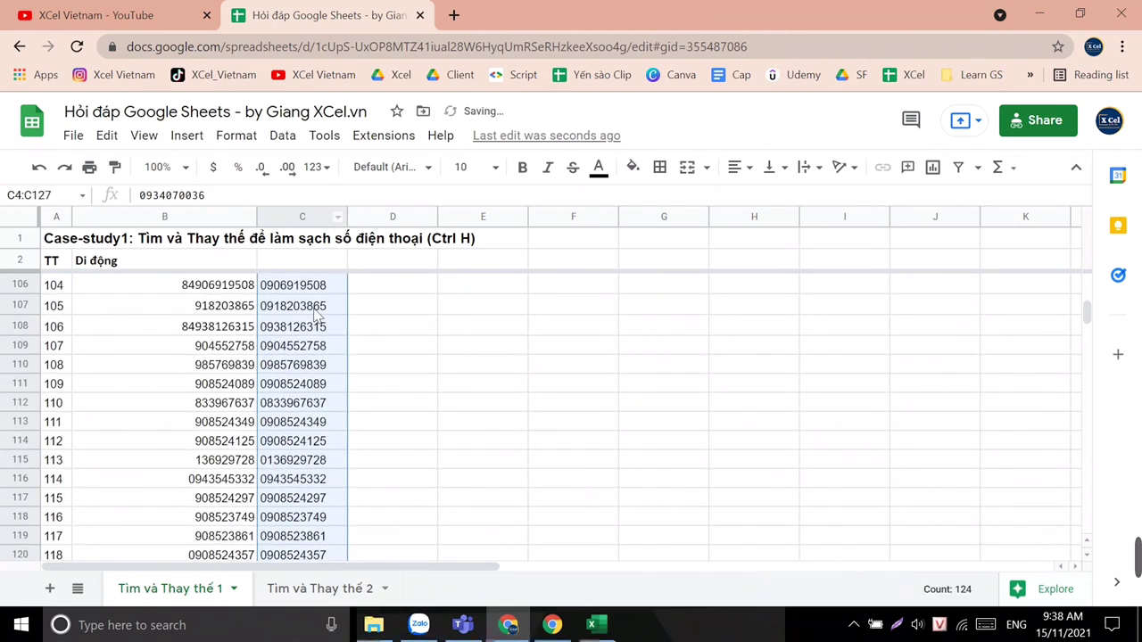
scroll(340, 366, "up", 3)
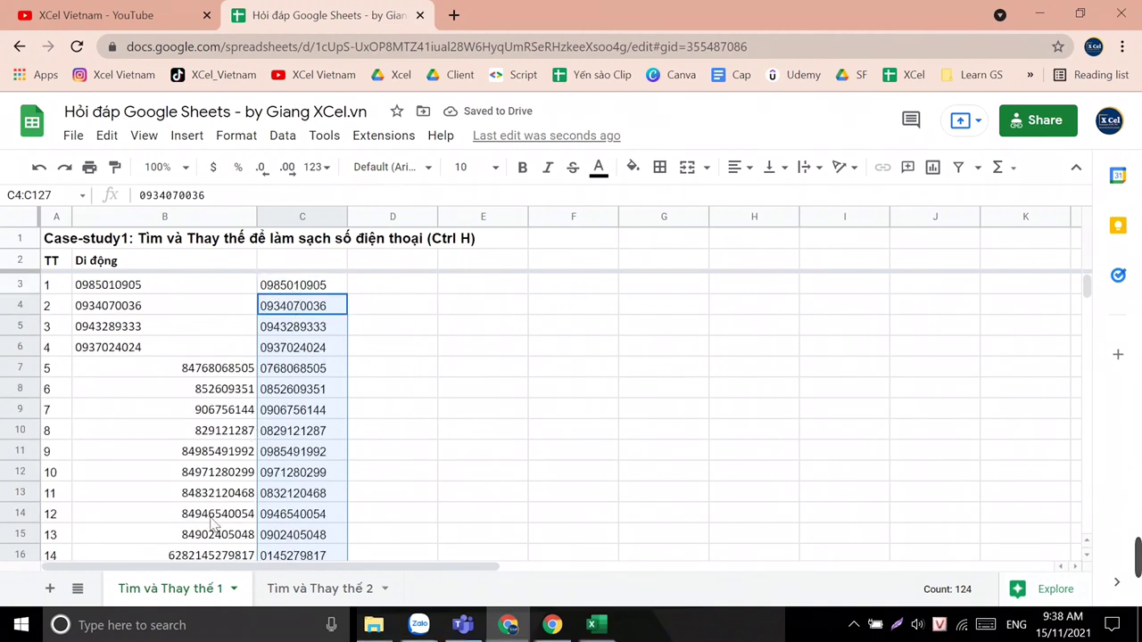
scroll(264, 393, "down", 2)
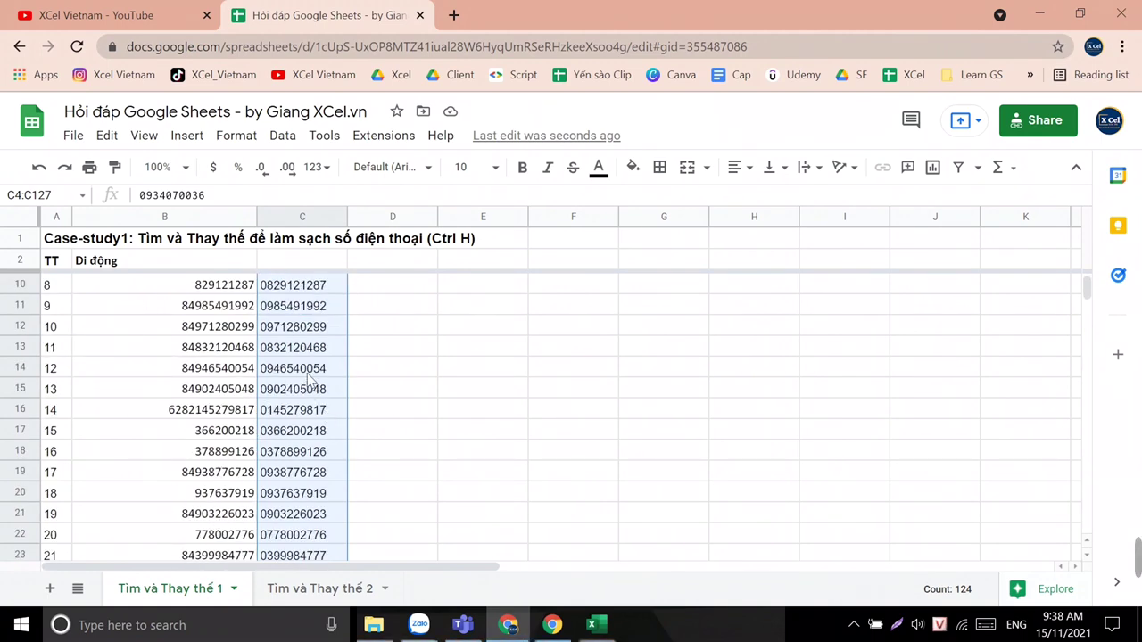
scroll(312, 357, "up", 3)
Step: Enter =FORMULATEXT(C3) in C2 to display the array formula as the heading of column C
left_click(304, 284)
left_click(314, 259)
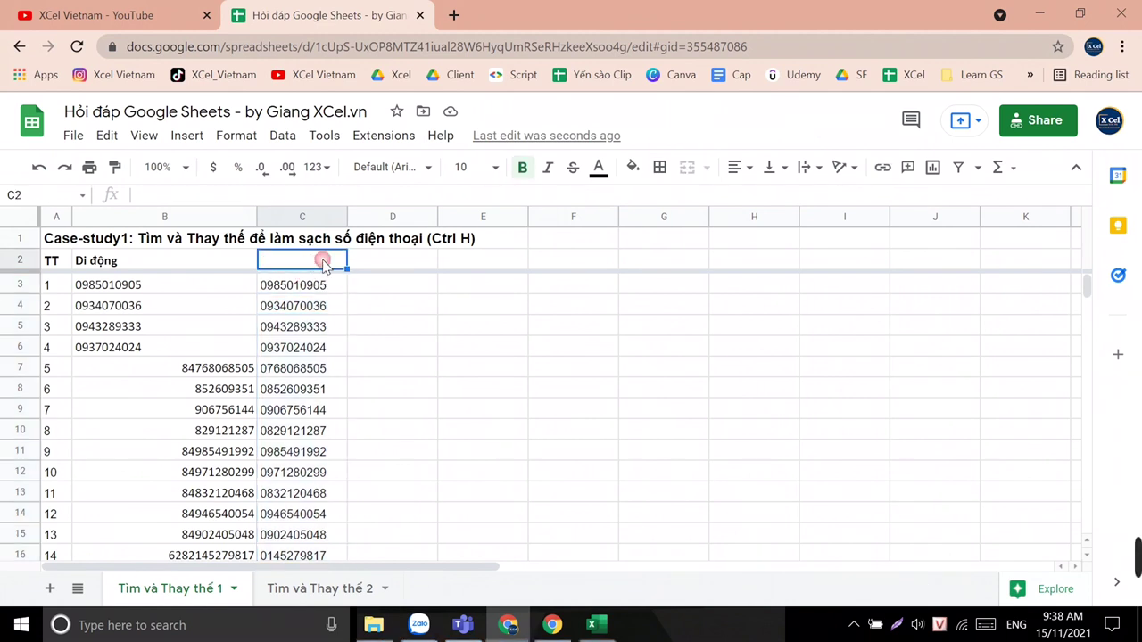
type("=fo")
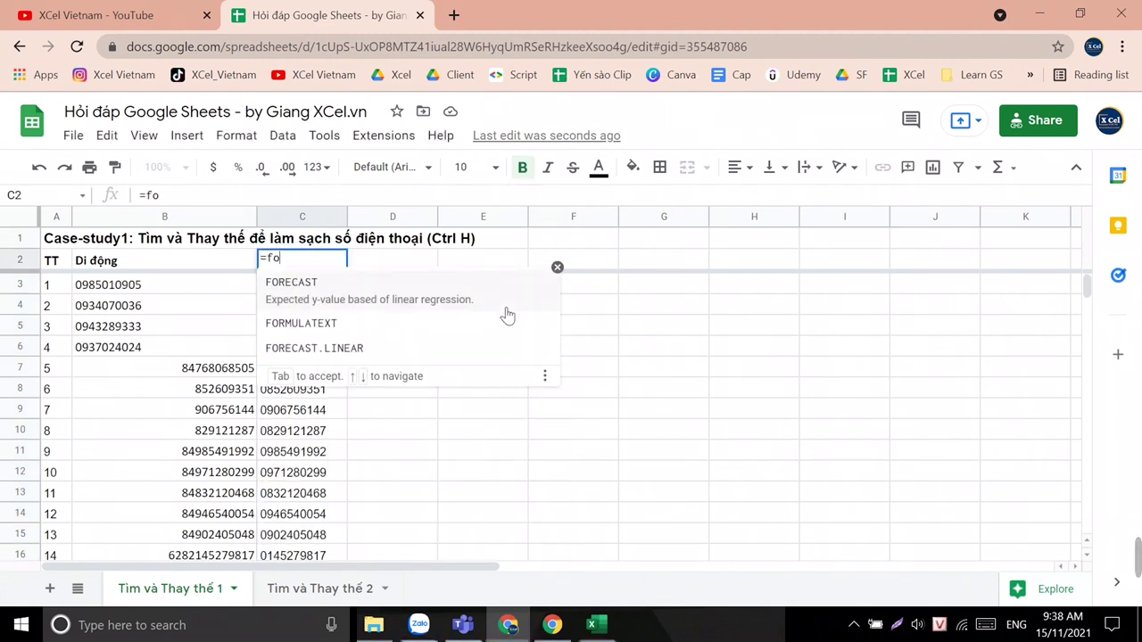
type("rm")
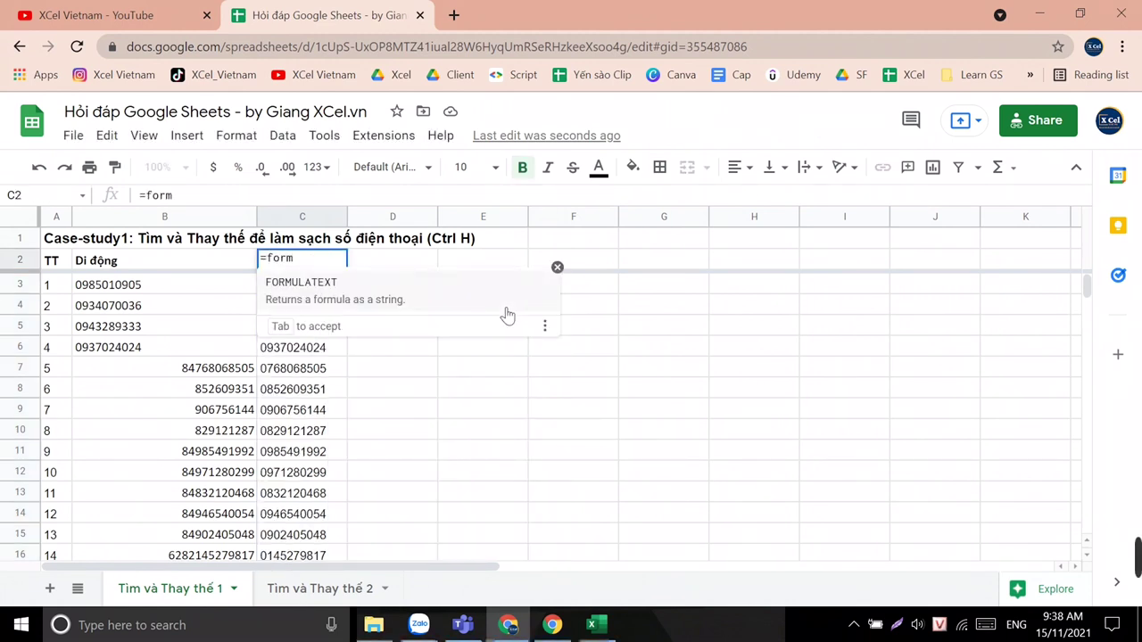
key("Tab")
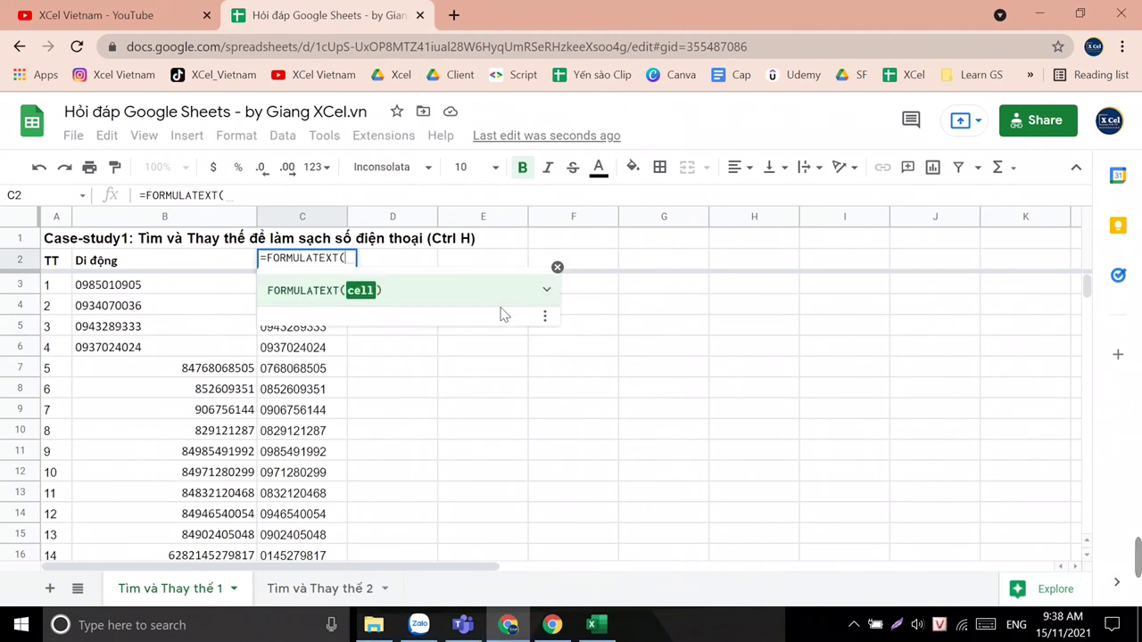
type("C3)")
key("Return")
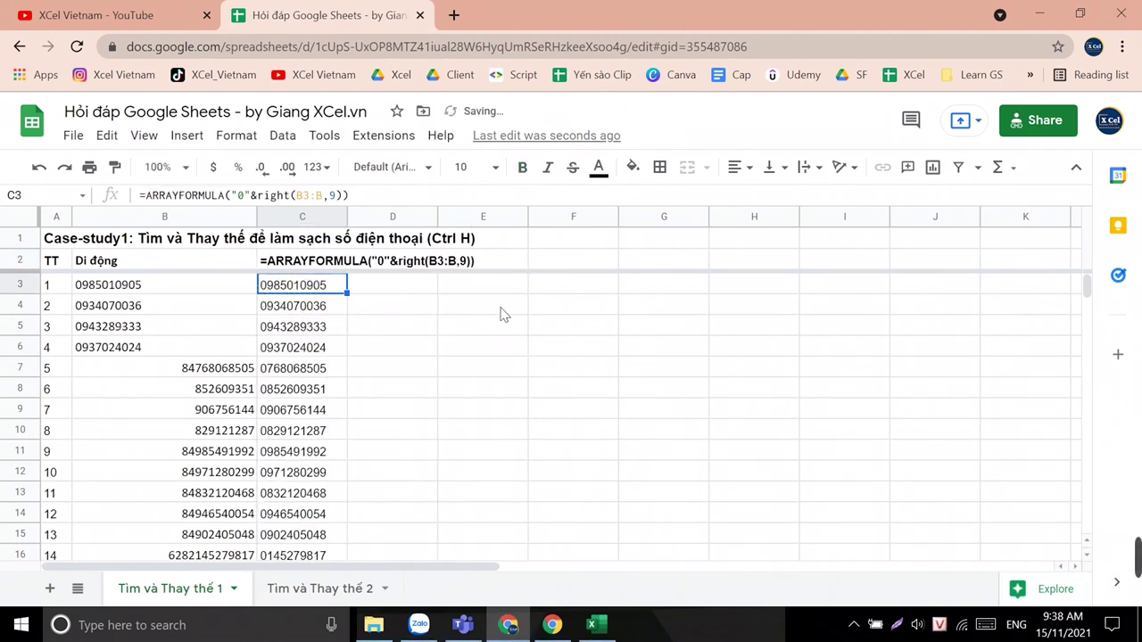
key("Up")
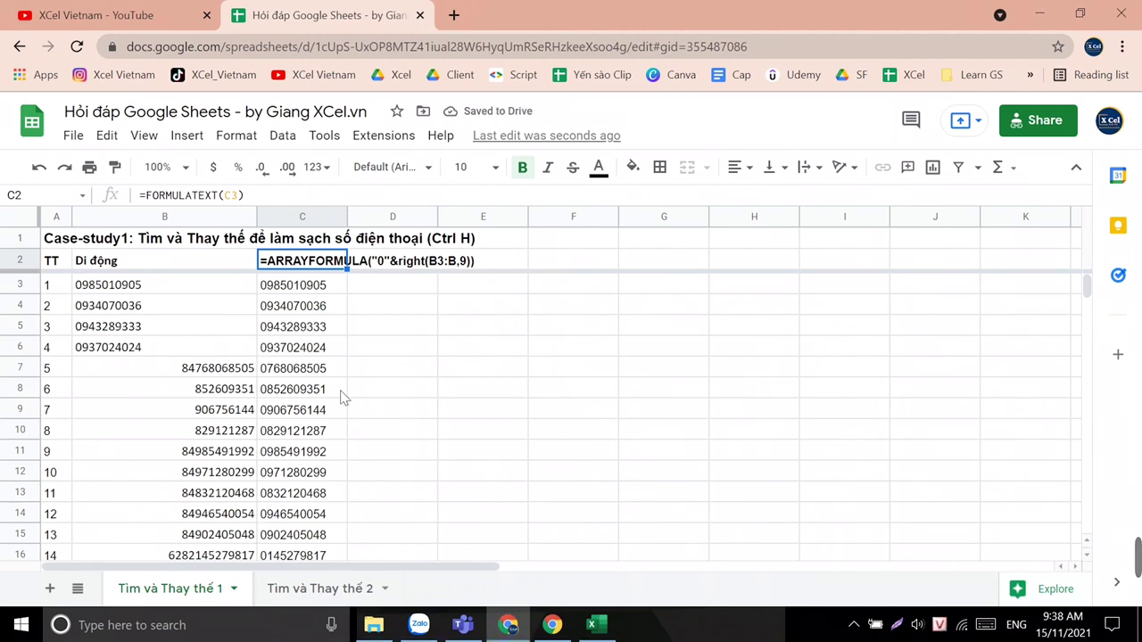
Step: Copy the phone number in B108 into the first empty cell of the phone column, B128, to test the array formula
scroll(286, 406, "down", 12)
scroll(285, 406, "down", 13)
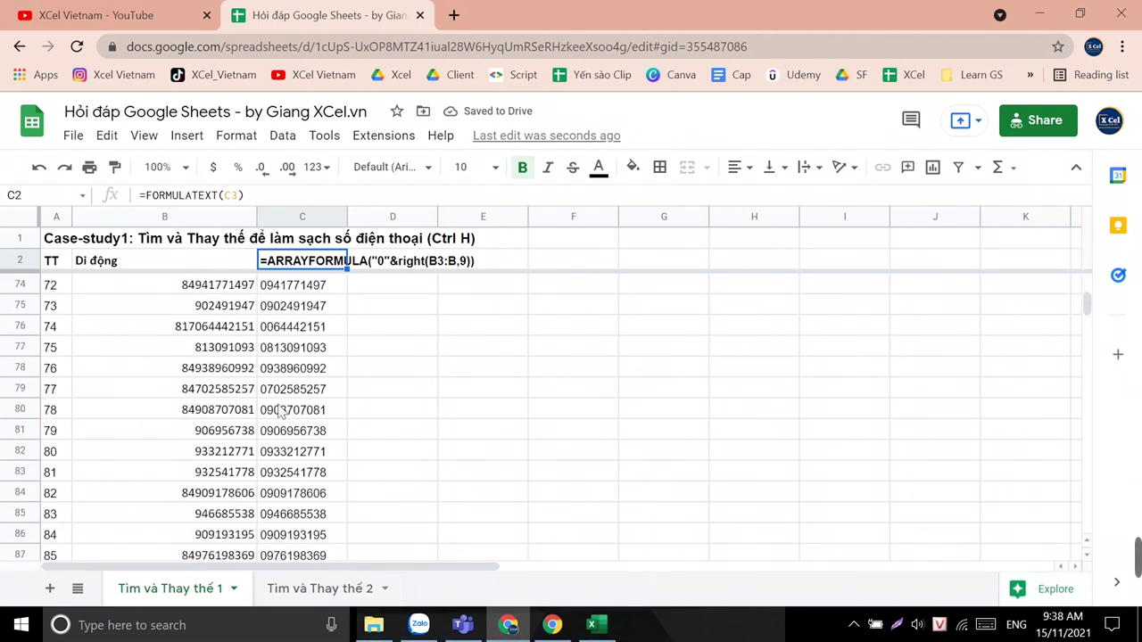
left_click(207, 446)
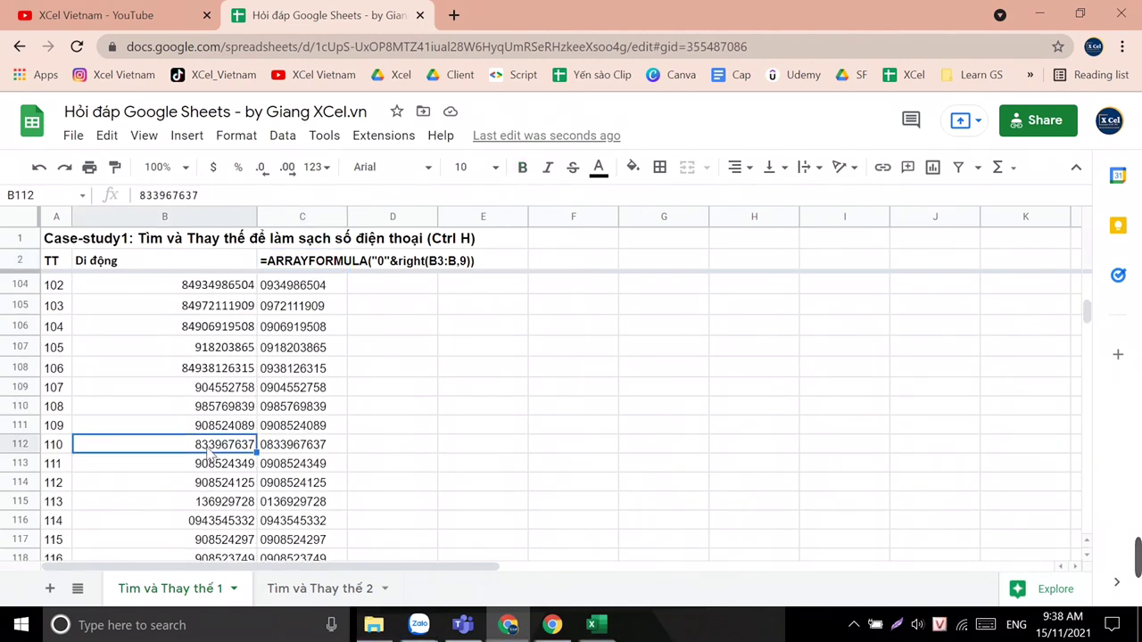
left_click(204, 369)
key("ctrl+c")
scroll(179, 495, "down", 5)
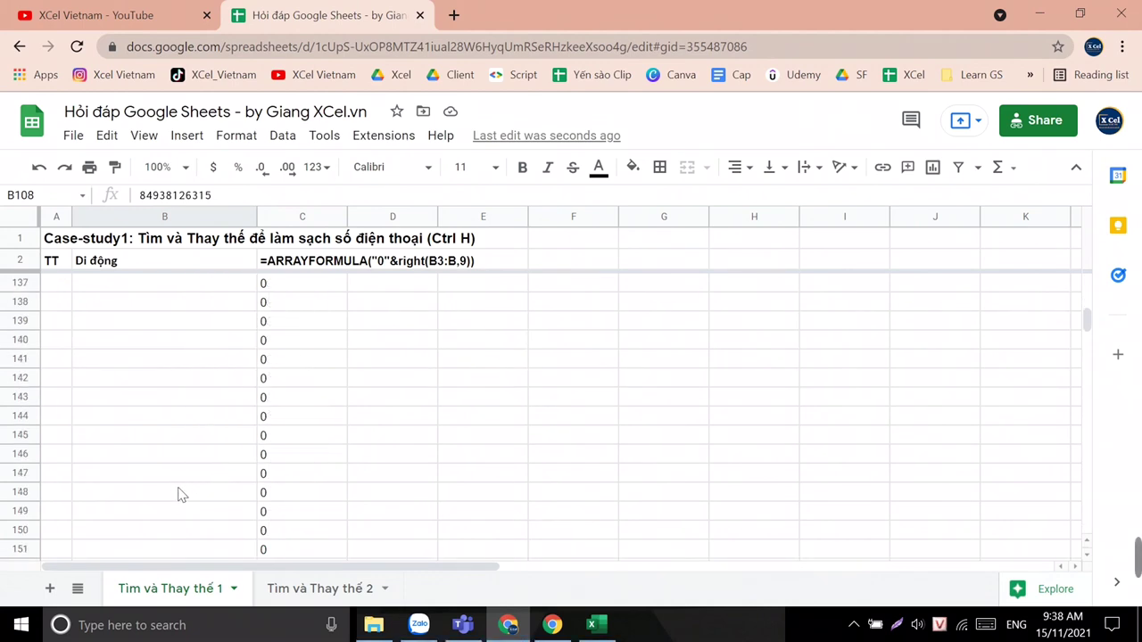
left_click(175, 399)
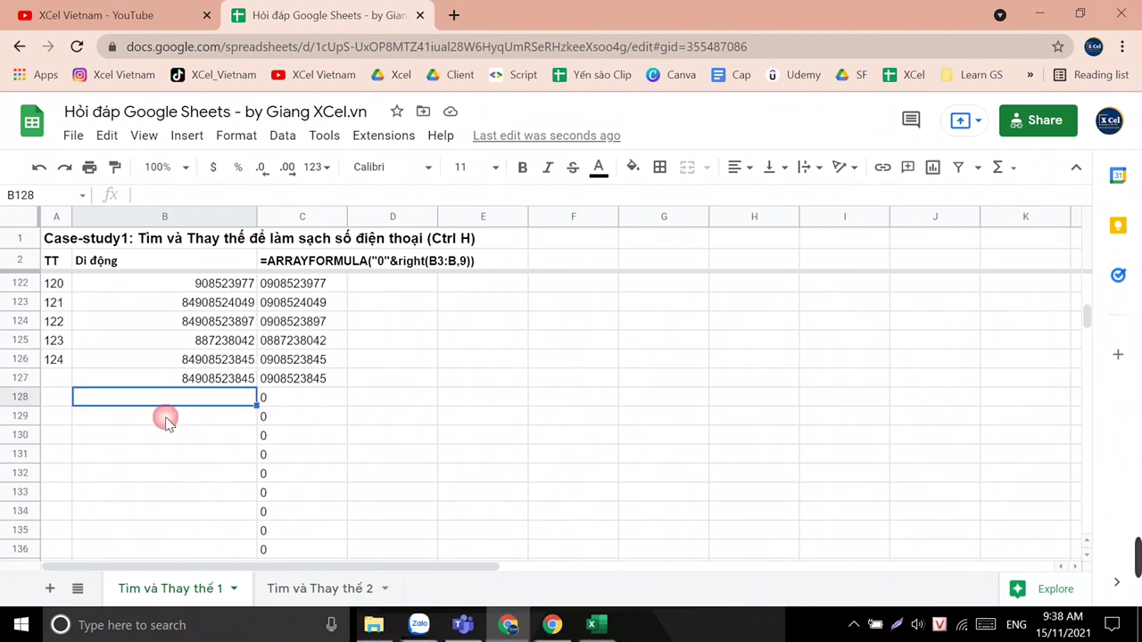
key("ctrl+v")
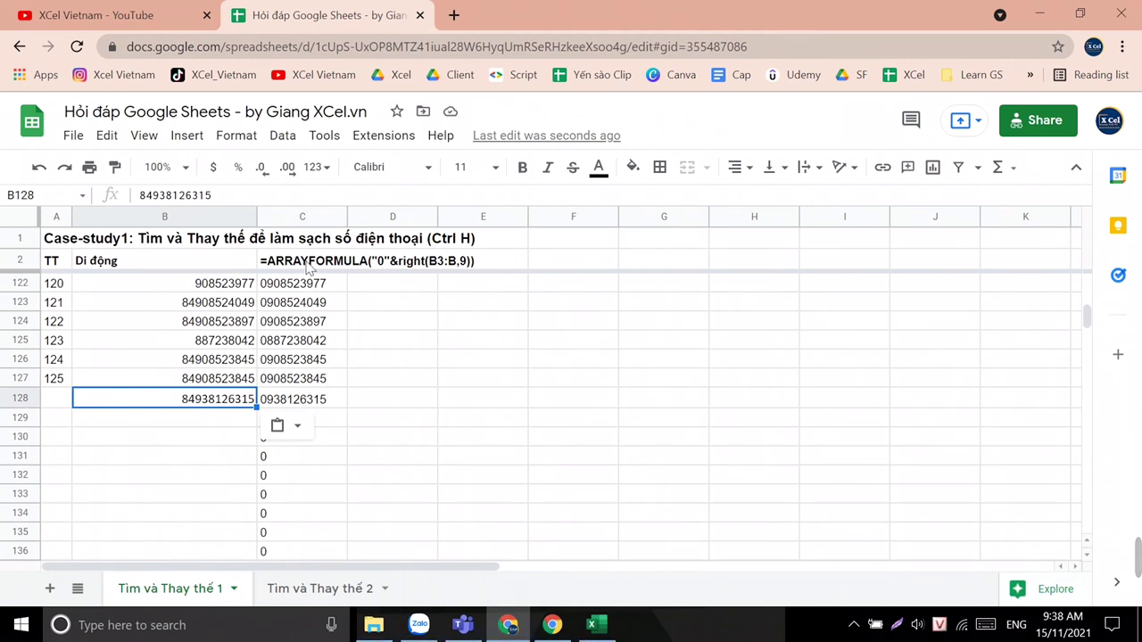
left_click_drag(1088, 320, 1087, 284)
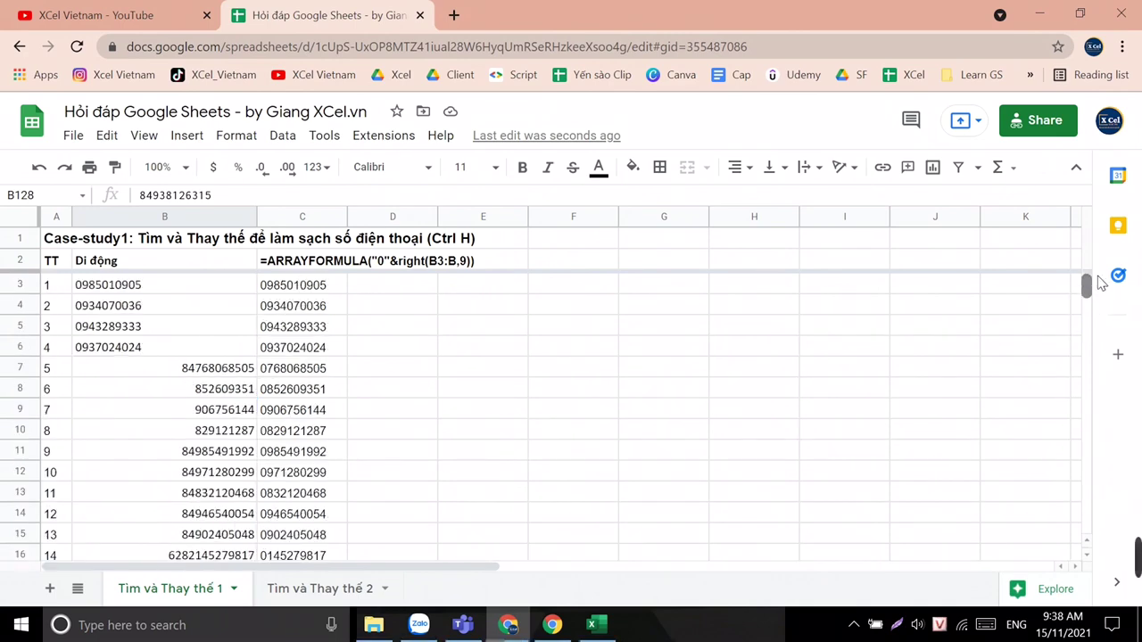